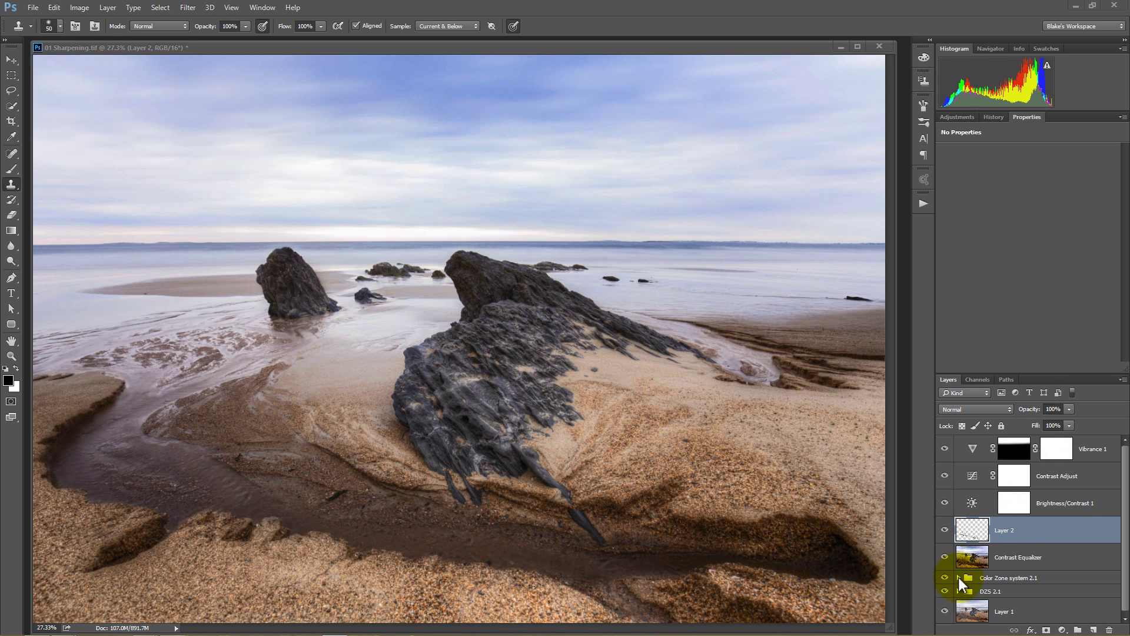
Isolate Layer 1, then show the layers above it one by one up to Vibrance 1 to review each edit.
{"action": "left_click", "coordinate": [979, 611]}
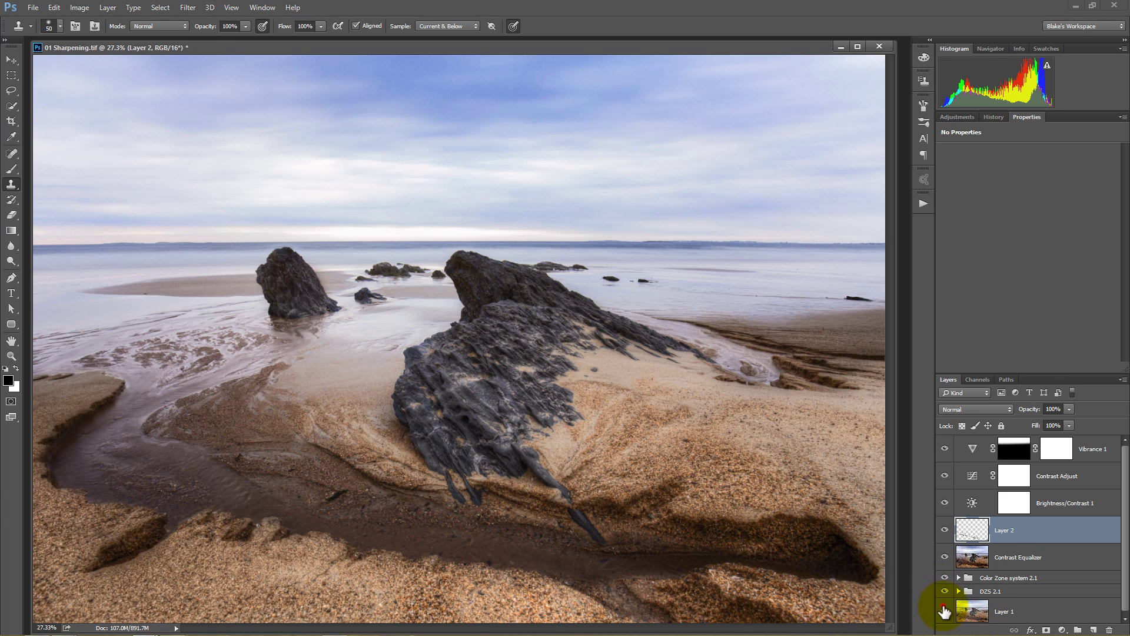
{"action": "left_click", "coordinate": [944, 611], "text": "alt"}
{"action": "left_click", "coordinate": [945, 591]}
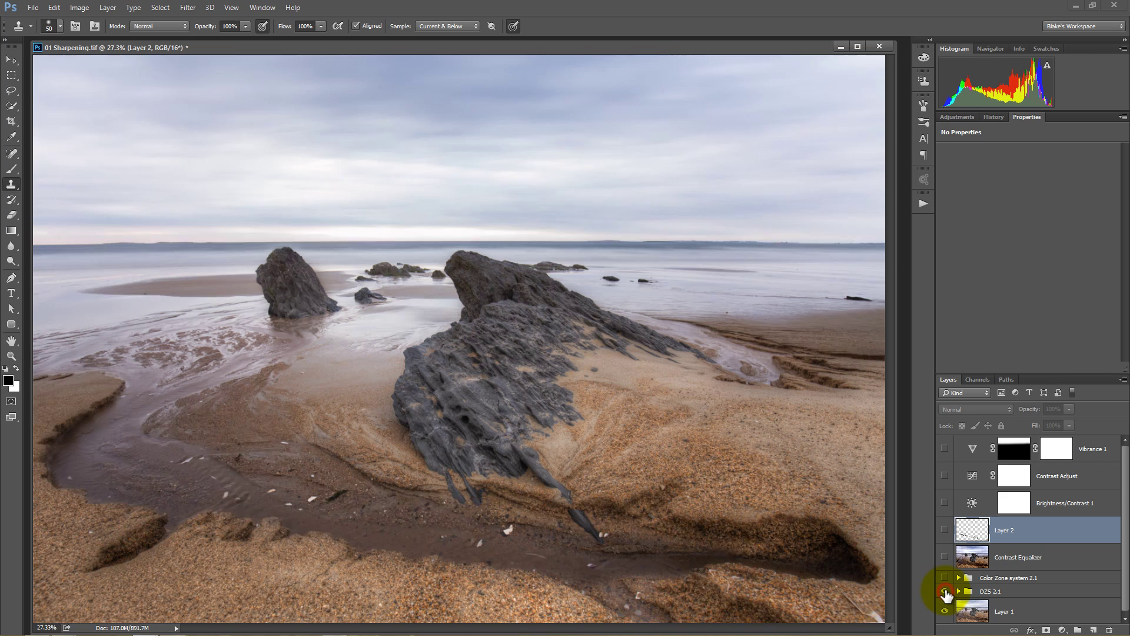
{"action": "left_click", "coordinate": [944, 577]}
{"action": "left_click", "coordinate": [944, 558]}
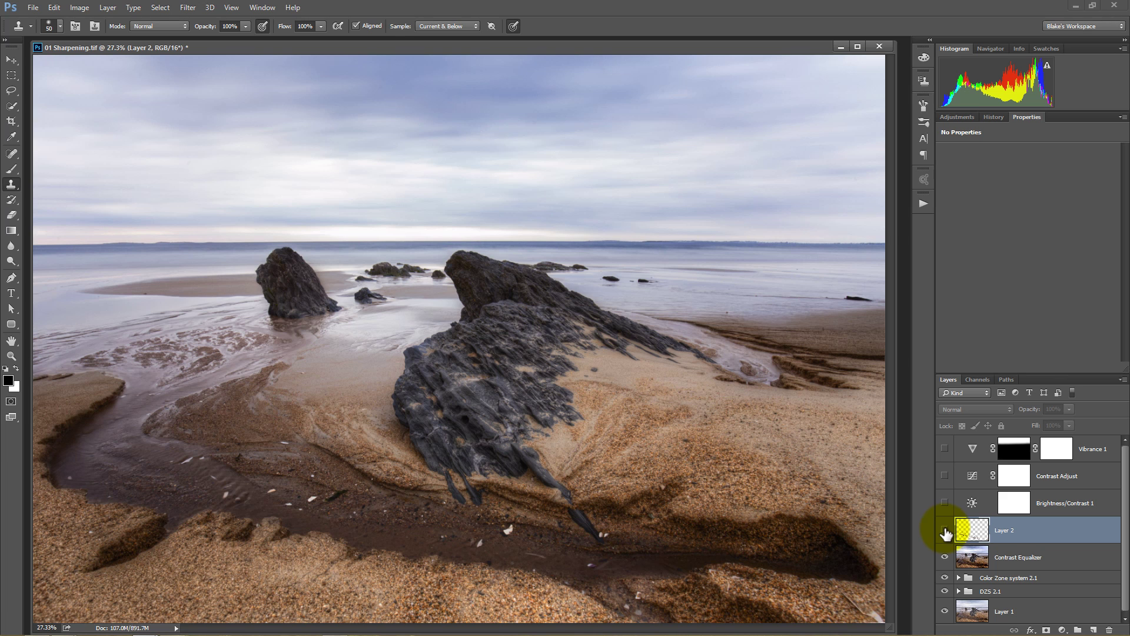
{"action": "left_click", "coordinate": [945, 530]}
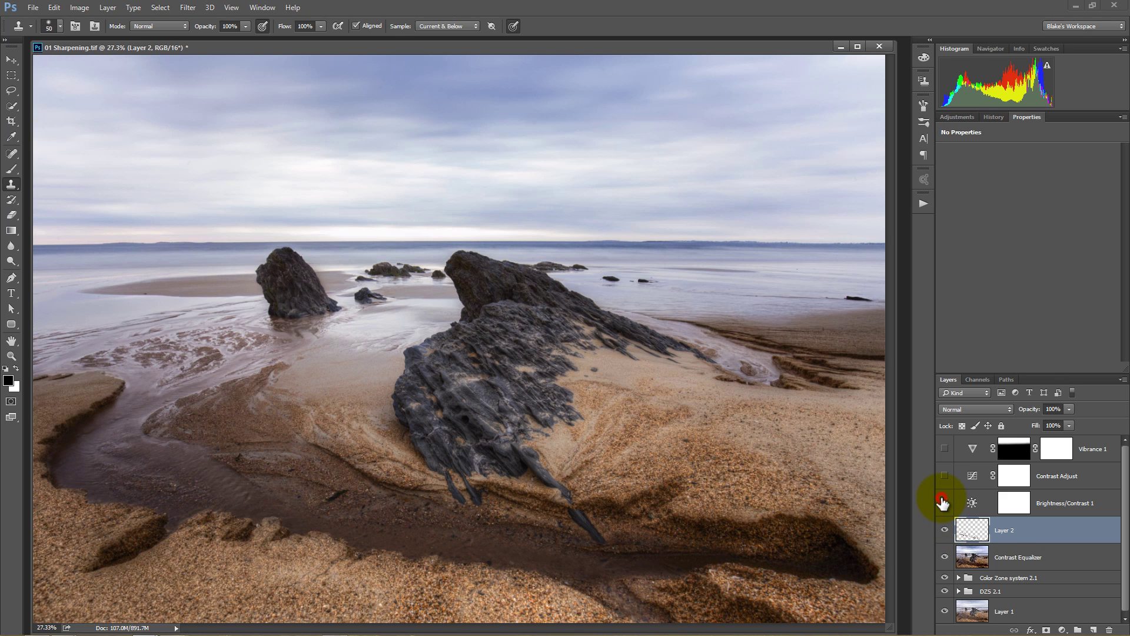
{"action": "left_click", "coordinate": [944, 502]}
{"action": "left_click", "coordinate": [945, 476]}
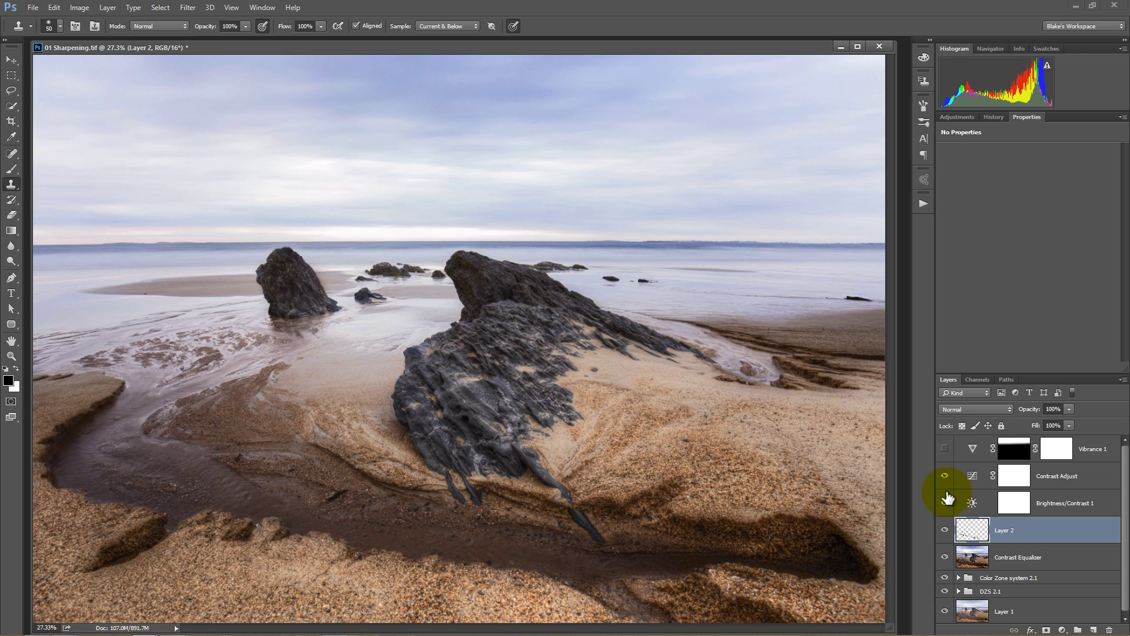
{"action": "left_click", "coordinate": [944, 450]}
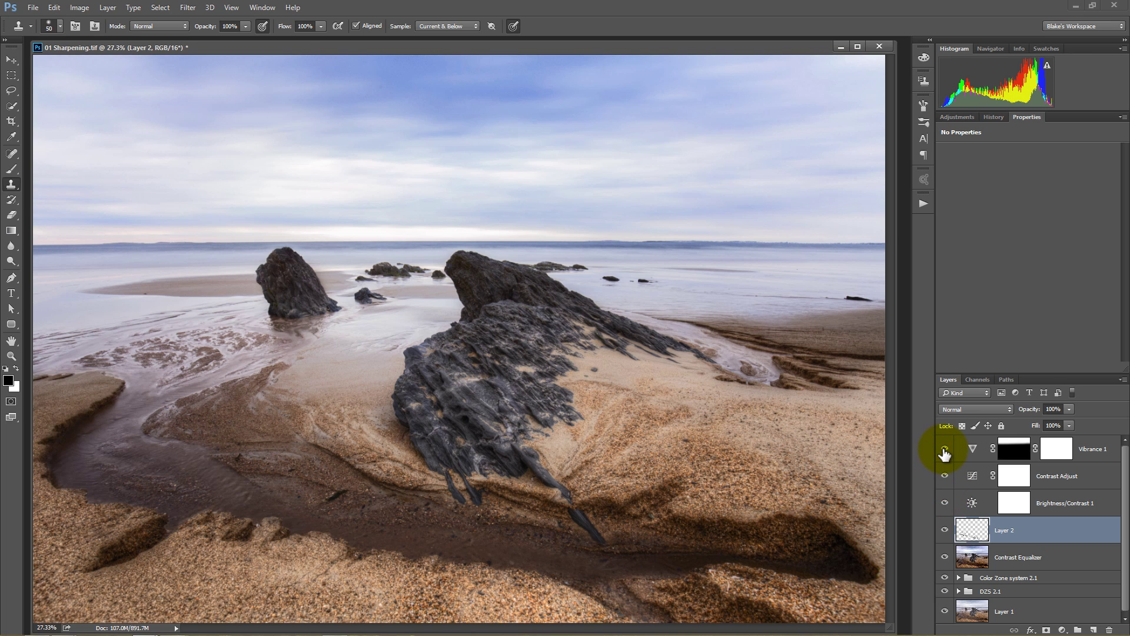
Stamp all visible layers into a new layer above the Vibrance 1 adjustment, after inspecting the rock's detail.
{"action": "left_click", "coordinate": [972, 449]}
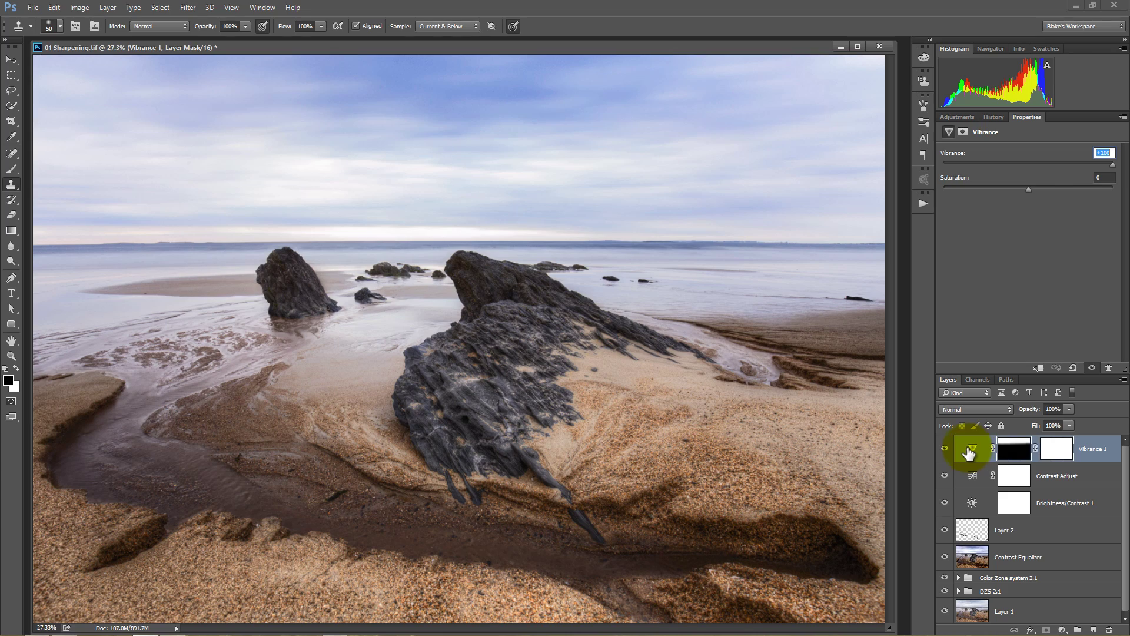
{"action": "left_click_drag", "start_coordinate": [568, 390], "coordinate": [631, 407]}
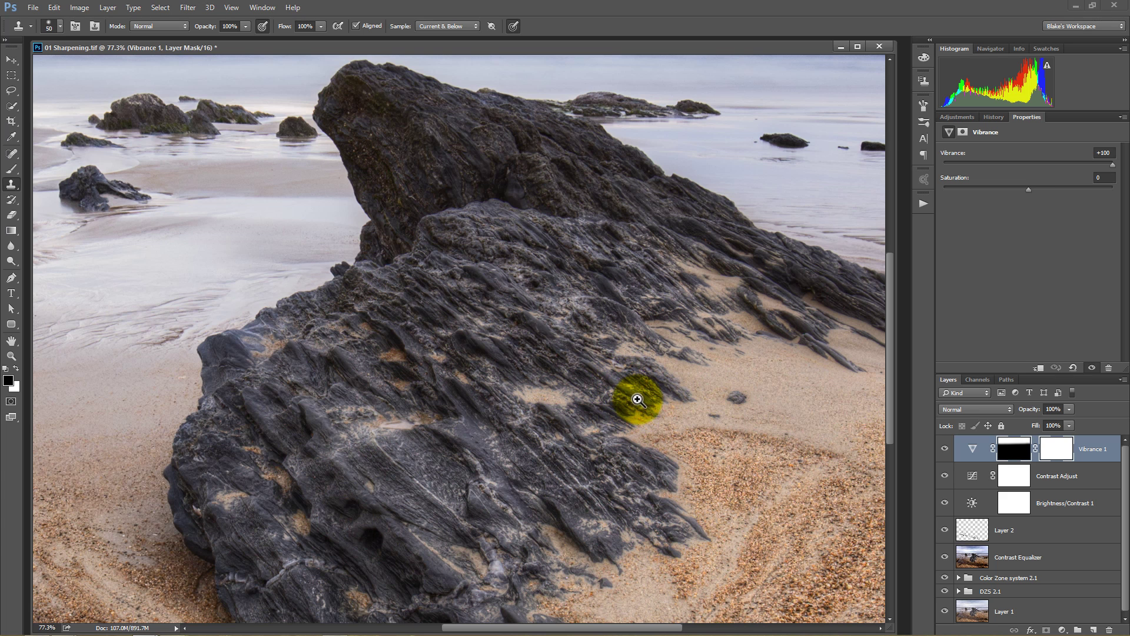
{"action": "right_click", "coordinate": [645, 413]}
{"action": "left_click", "coordinate": [654, 415]}
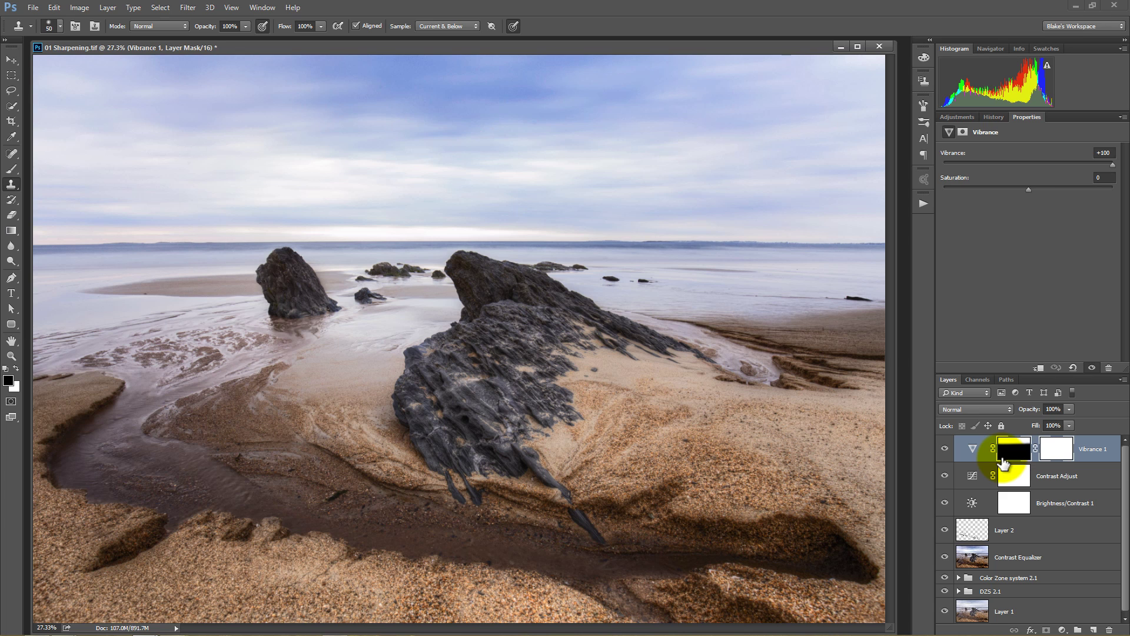
{"action": "key", "text": "ctrl+shift+alt+e"}
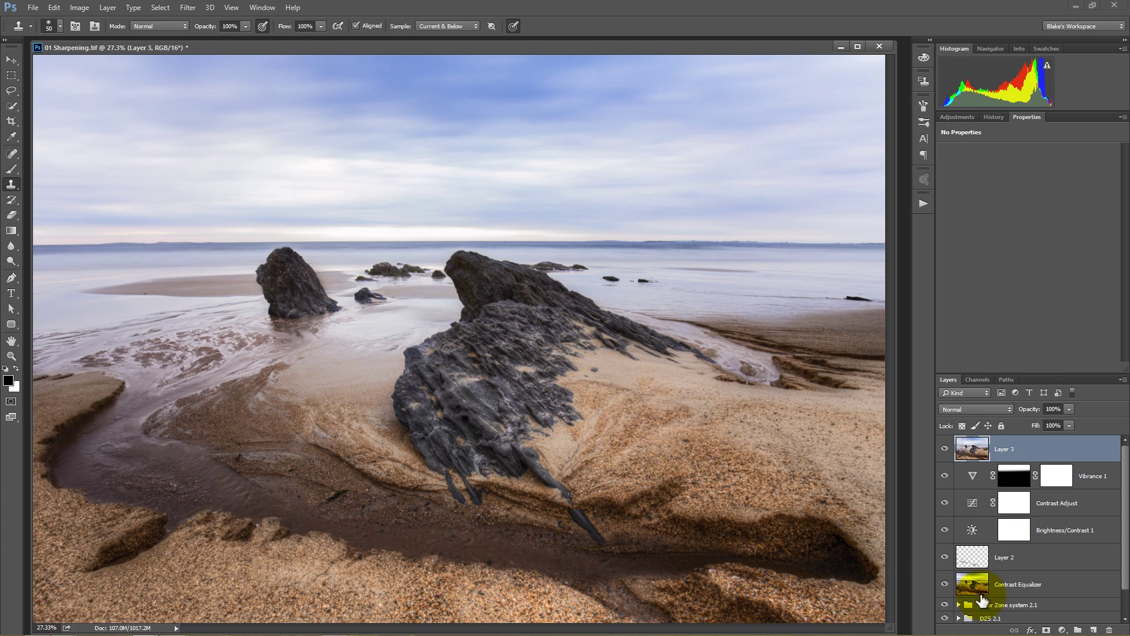
Apply a High Pass filter with a radius of 0.5 pixels to the stamped layer.
{"action": "left_click", "coordinate": [196, 7]}
{"action": "mouse_move", "coordinate": [234, 238]}
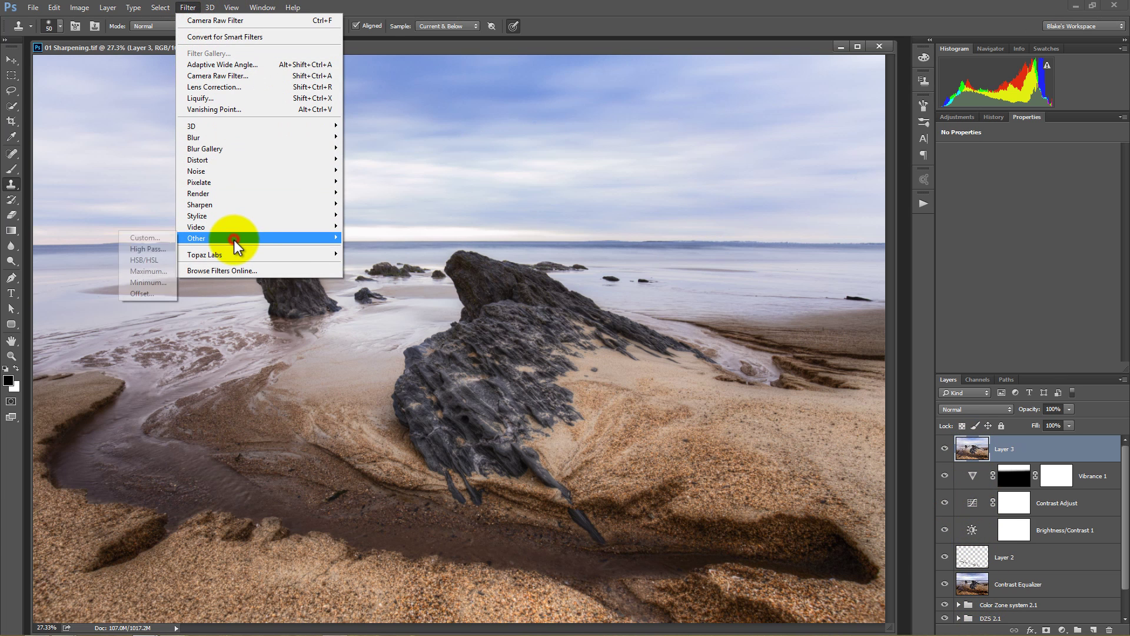
{"action": "left_click", "coordinate": [150, 250]}
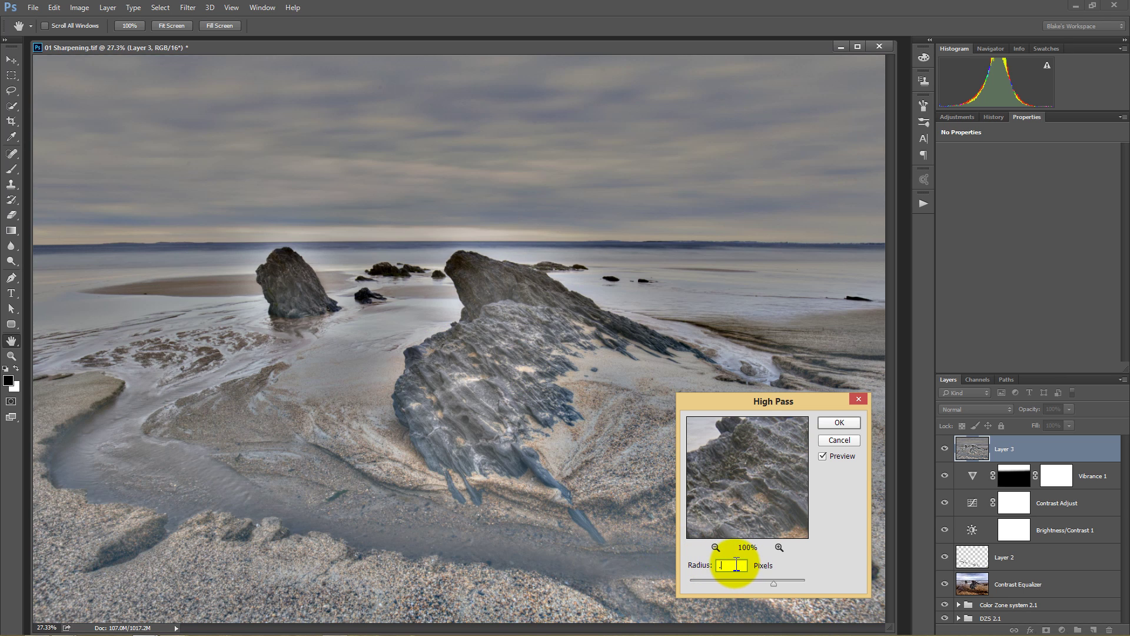
{"action": "type", "text": "5"}
{"action": "key", "text": "Return"}
{"action": "key", "text": "s"}
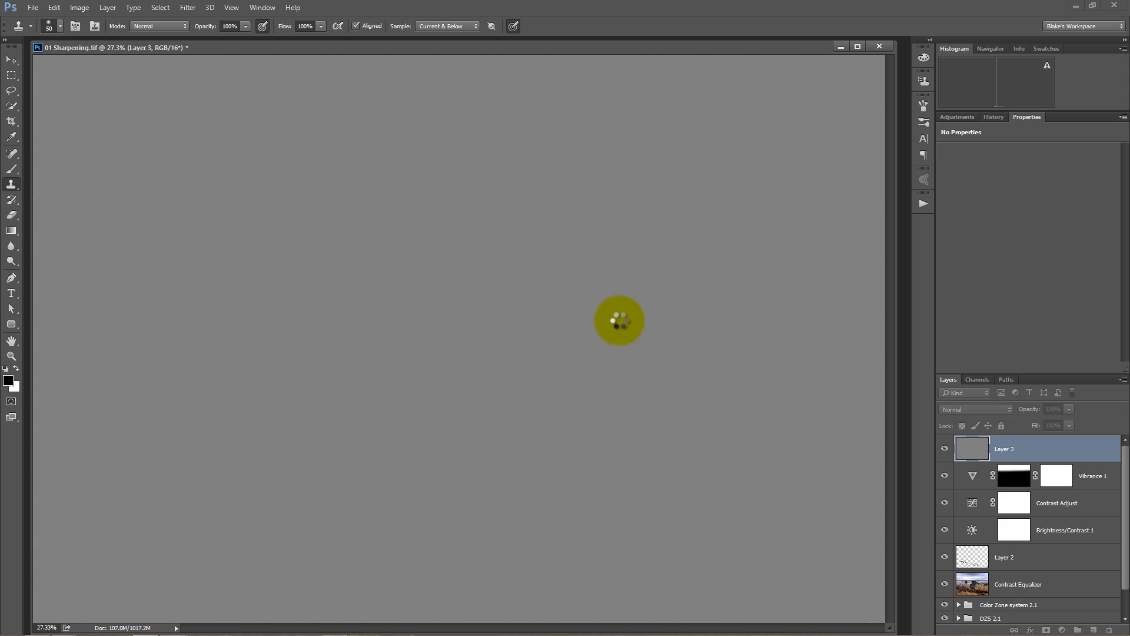
Set the High Pass layer's blend mode to Linear Light.
{"action": "mouse_move", "coordinate": [449, 291]}
{"action": "left_mouse_down"}
{"action": "mouse_move", "coordinate": [646, 358]}
{"action": "mouse_move", "coordinate": [618, 351]}
{"action": "mouse_move", "coordinate": [609, 332]}
{"action": "left_mouse_up"}
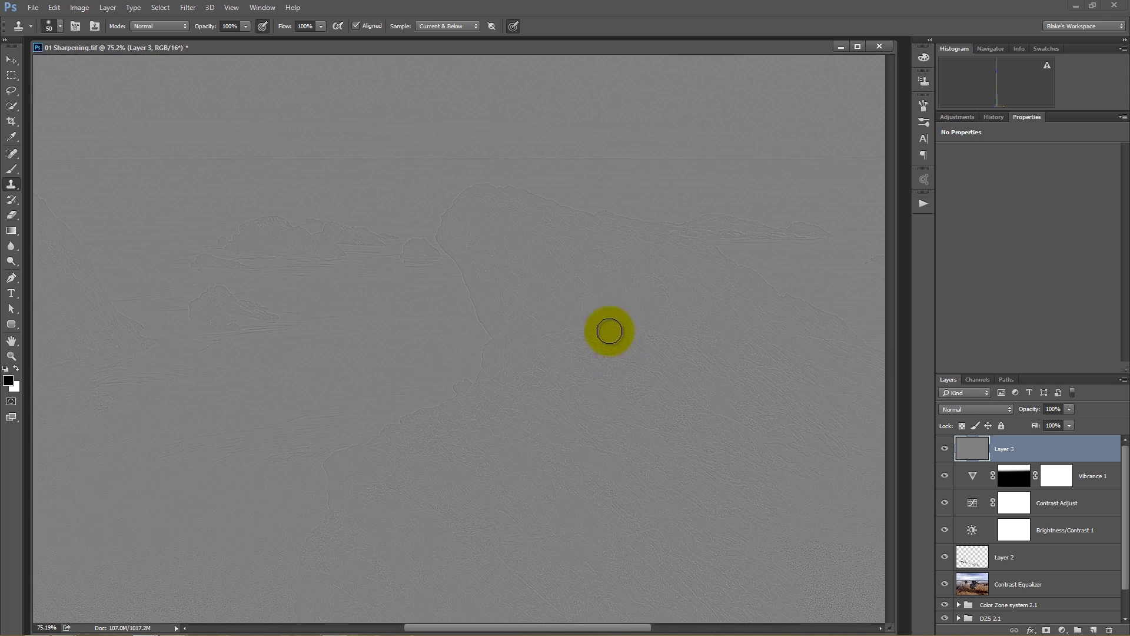
{"action": "left_click", "coordinate": [970, 409]}
{"action": "left_click", "coordinate": [950, 315]}
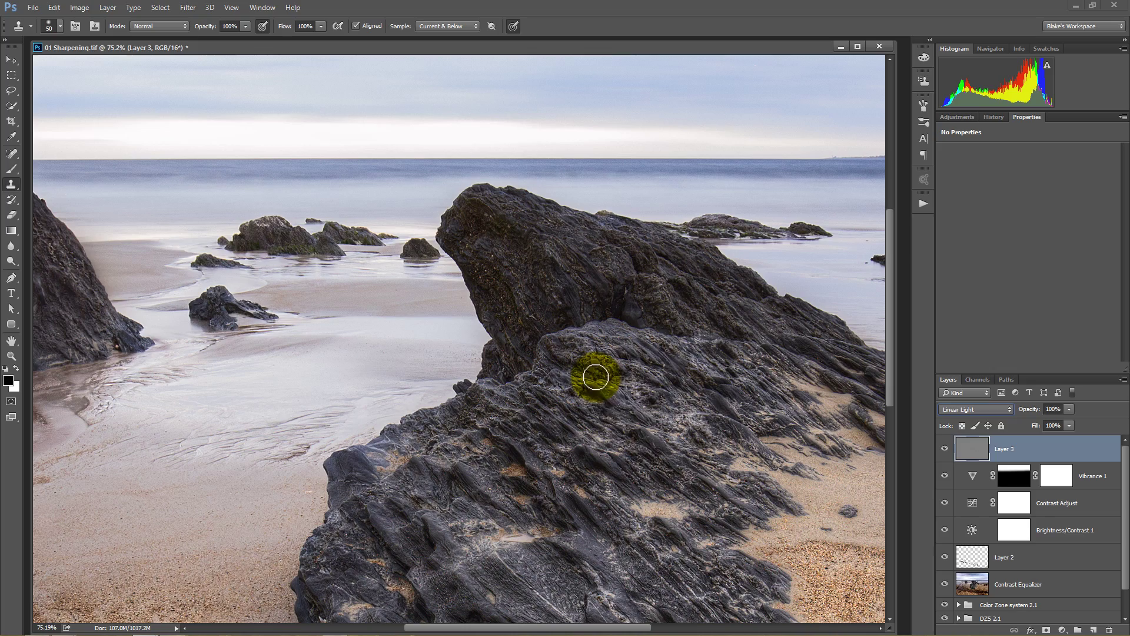
Compare the central rock's detail up close with the High Pass layer hidden and shown.
{"action": "left_click_drag", "start_coordinate": [615, 423], "coordinate": [707, 449]}
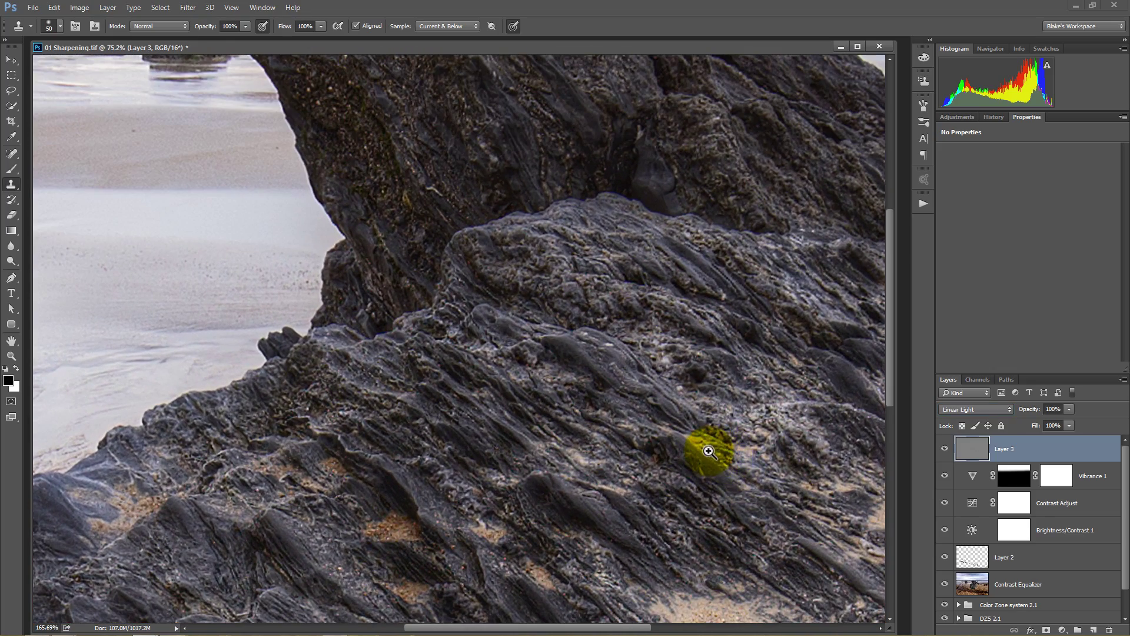
{"action": "left_click", "coordinate": [946, 450]}
{"action": "left_click", "coordinate": [945, 450]}
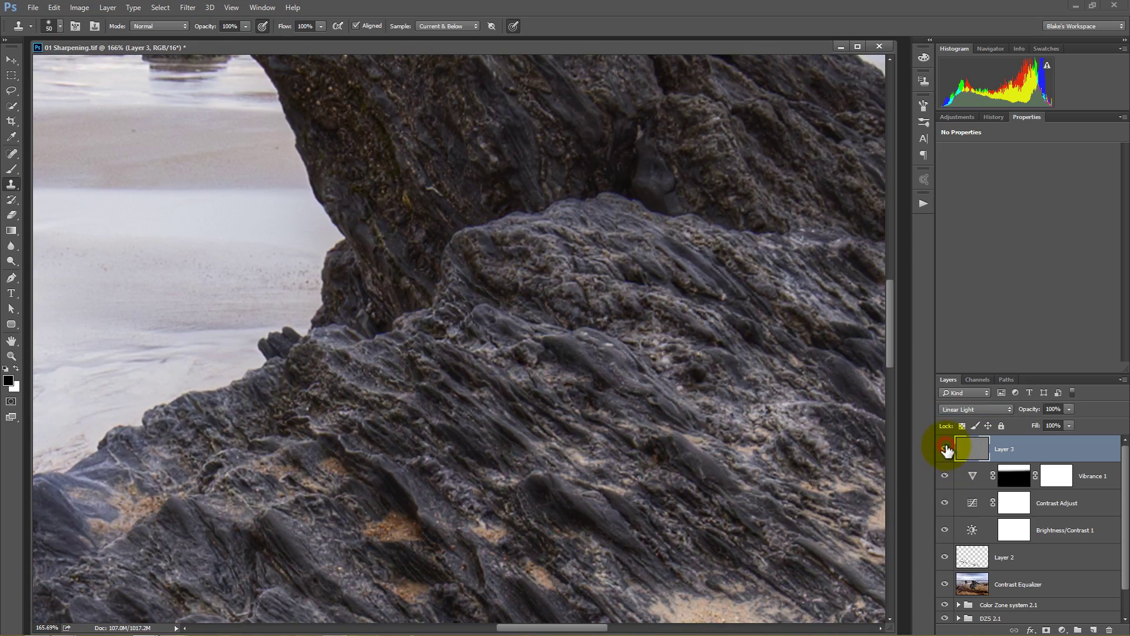
{"action": "left_click", "coordinate": [946, 449]}
{"action": "left_click", "coordinate": [946, 450]}
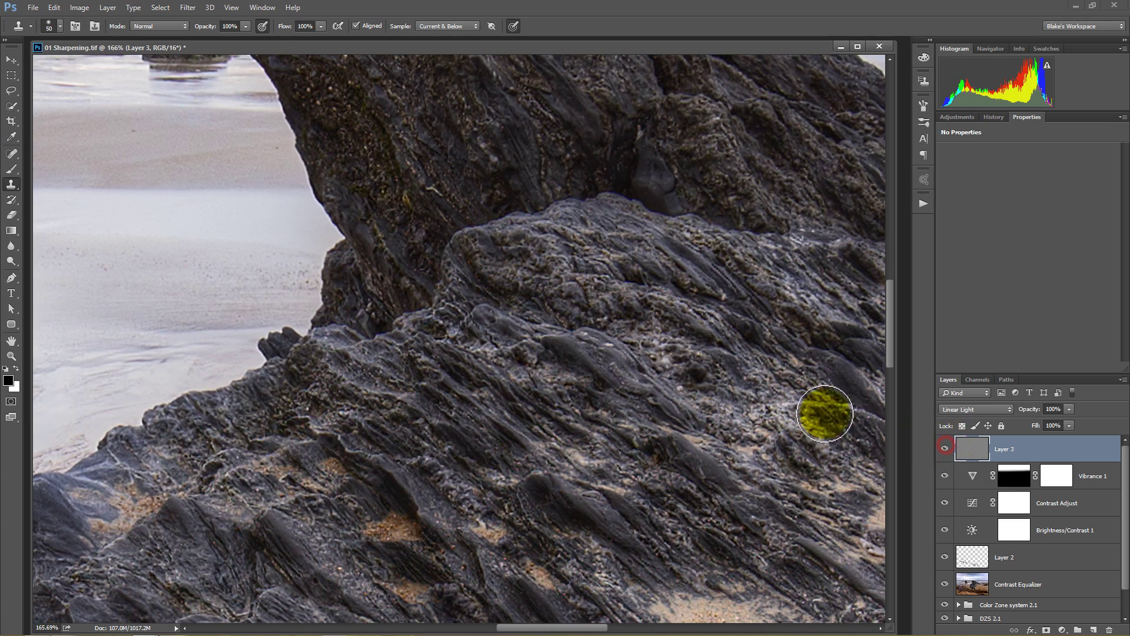
{"action": "right_click", "coordinate": [630, 386]}
{"action": "left_click", "coordinate": [670, 394]}
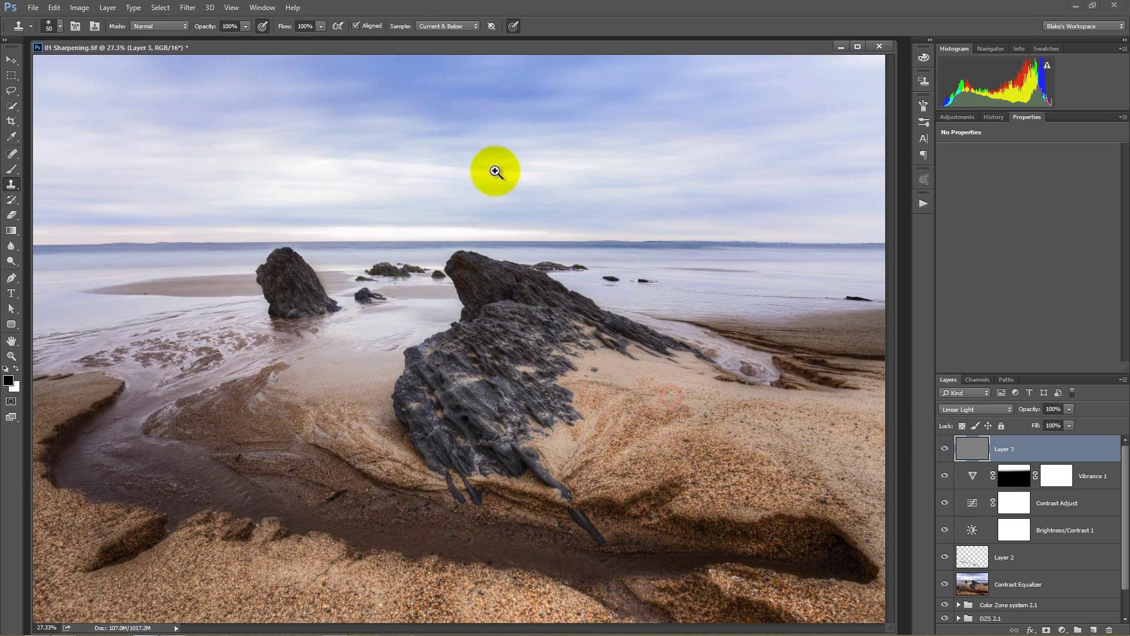
Compare noise in the sky up close with the High Pass layer hidden and shown, leaving the layer visible.
{"action": "left_click_drag", "start_coordinate": [639, 226], "coordinate": [709, 259]}
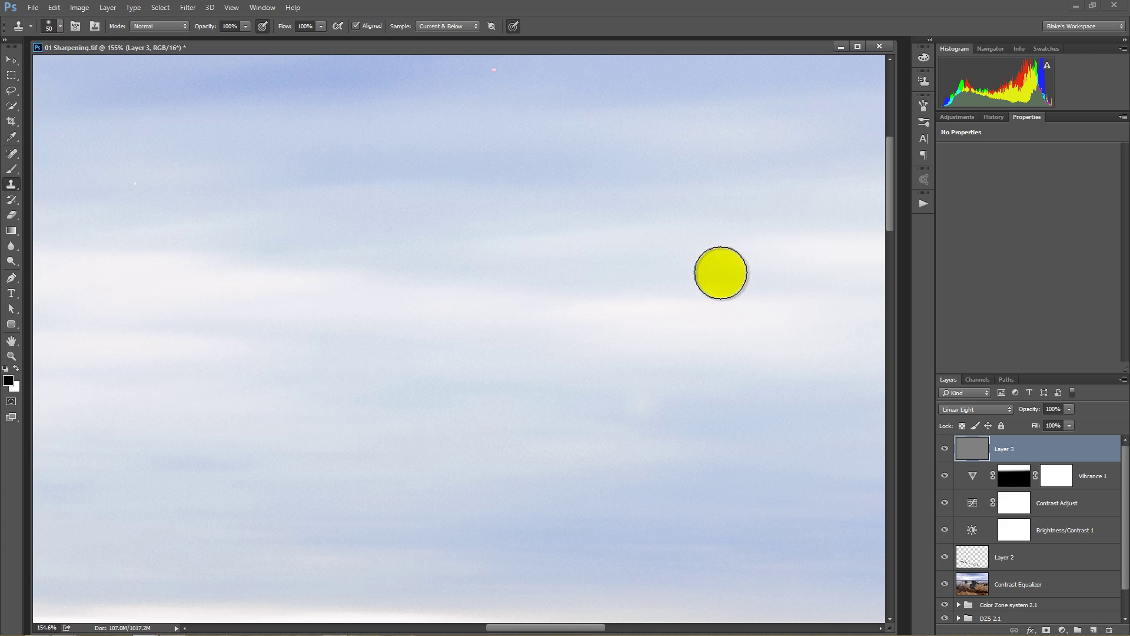
{"action": "left_click", "coordinate": [944, 449]}
{"action": "left_click", "coordinate": [945, 450]}
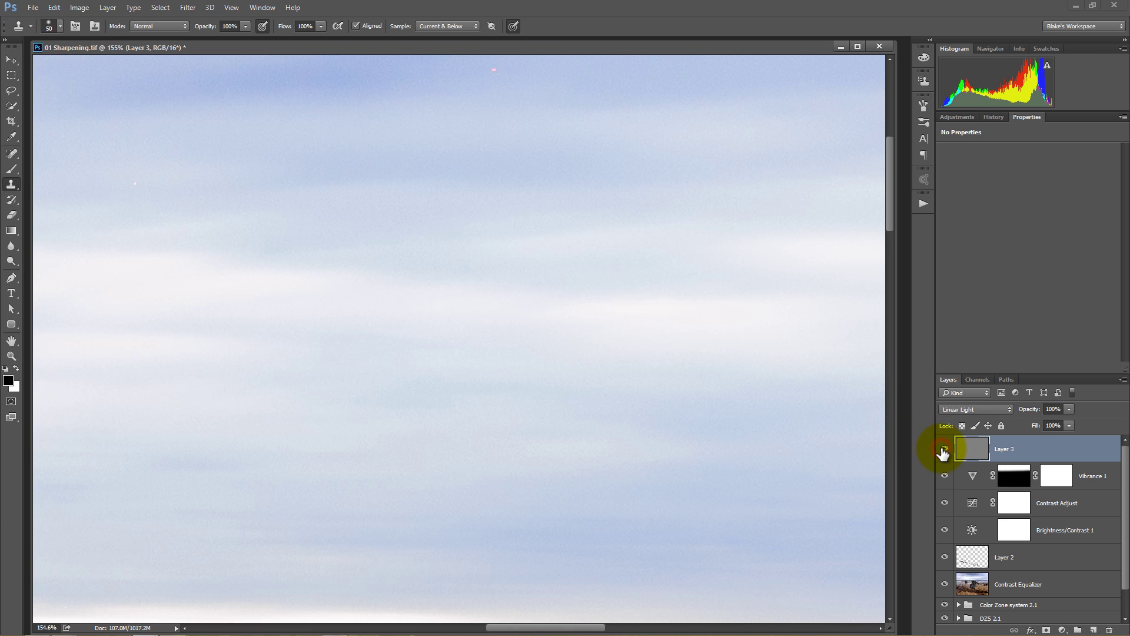
{"action": "left_click", "coordinate": [943, 452]}
{"action": "right_click", "coordinate": [655, 329]}
{"action": "left_click", "coordinate": [662, 331]}
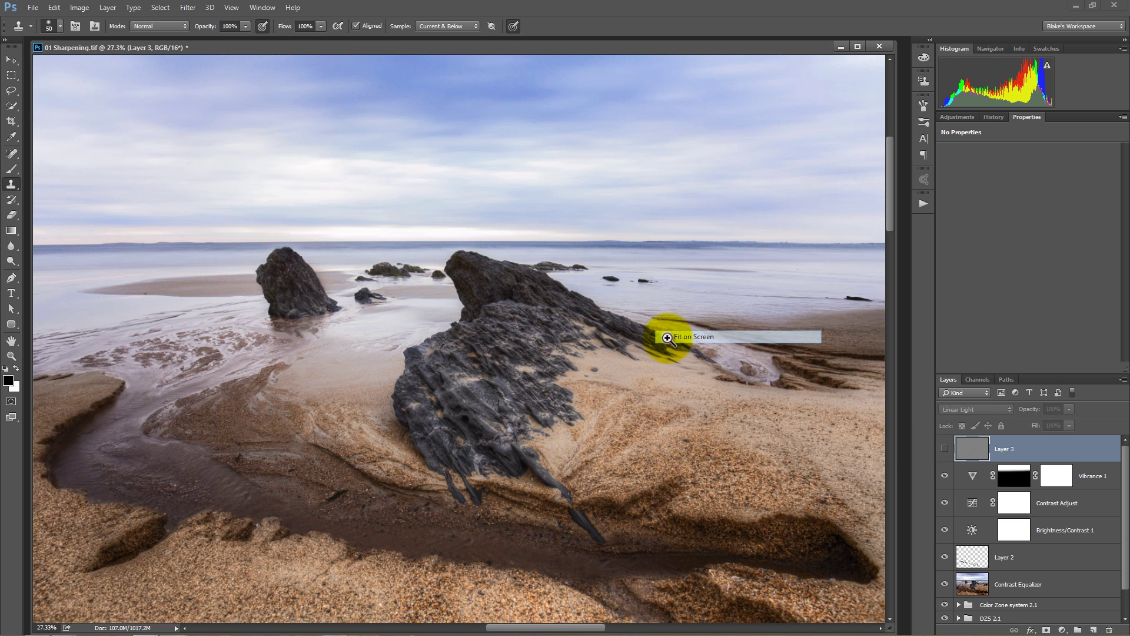
{"action": "left_click", "coordinate": [944, 449]}
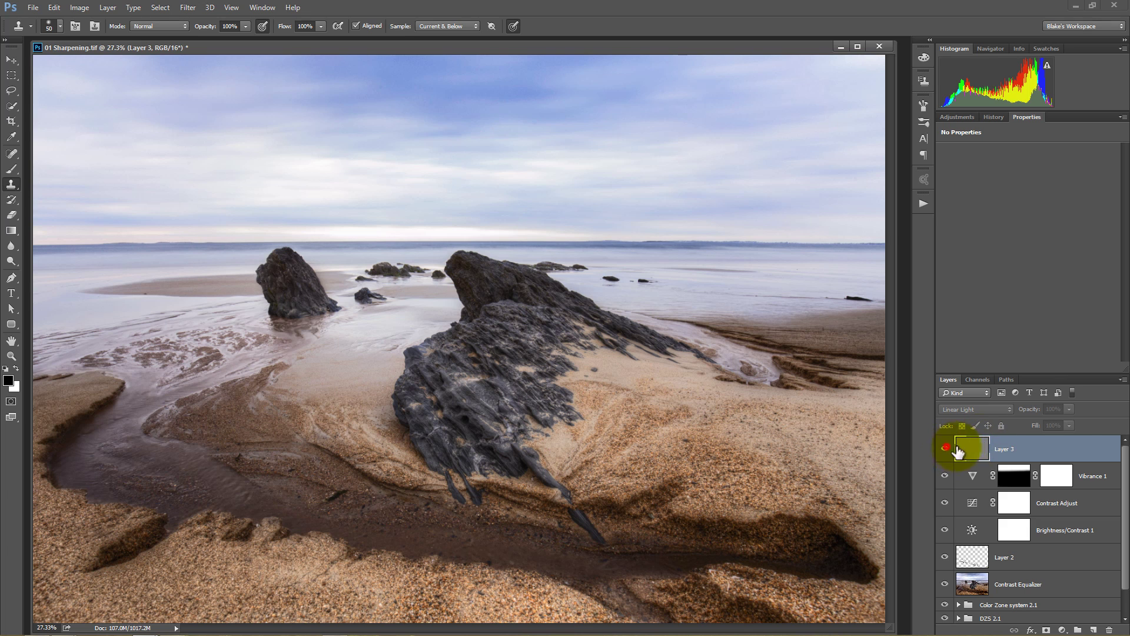
In the High Pass layer's Blending Options, split the underlying layer's black Blend If slider to 0 / 34 while checking the rock's shadows.
{"action": "double_click", "coordinate": [1079, 458]}
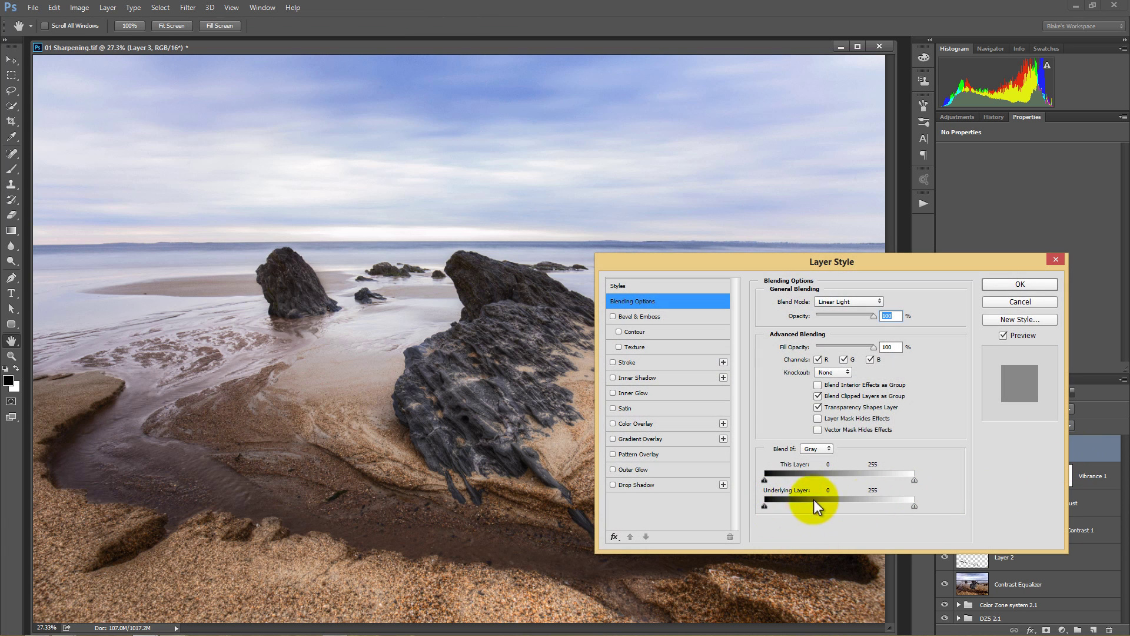
{"action": "left_click_drag", "start_coordinate": [843, 270], "coordinate": [887, 87]}
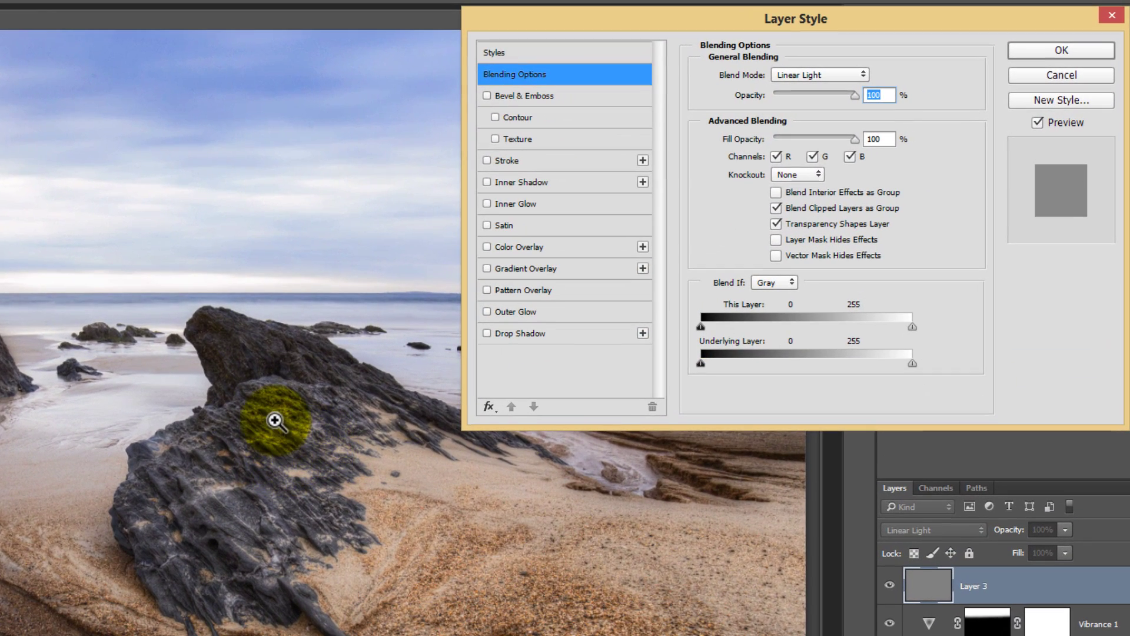
{"action": "left_click_drag", "start_coordinate": [275, 421], "coordinate": [365, 465]}
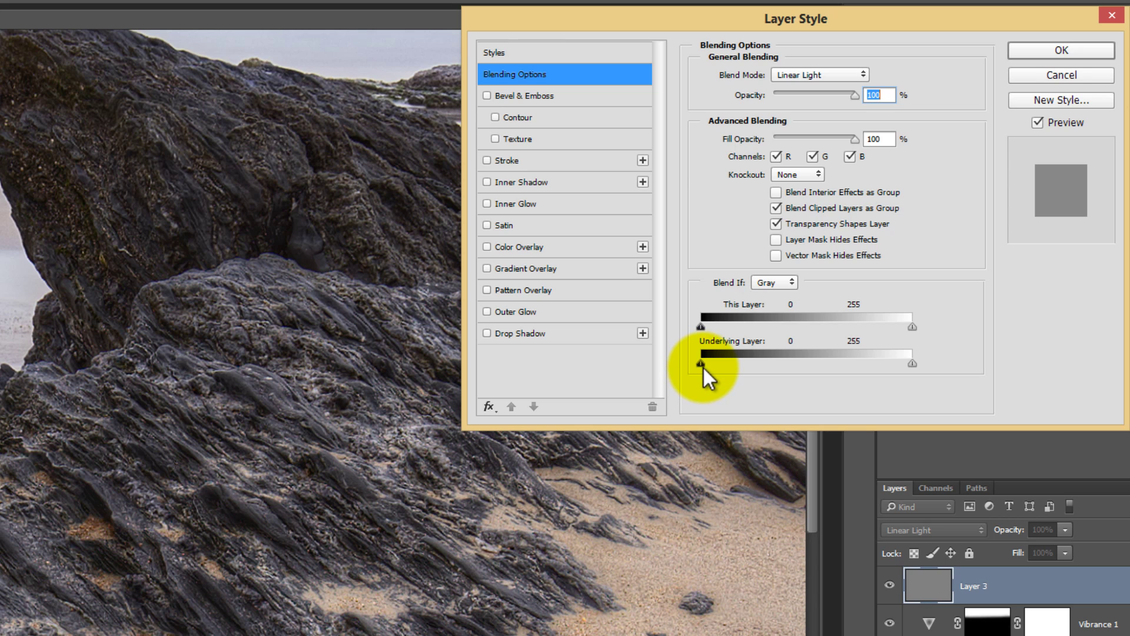
{"action": "left_click_drag", "start_coordinate": [705, 366], "coordinate": [730, 364]}
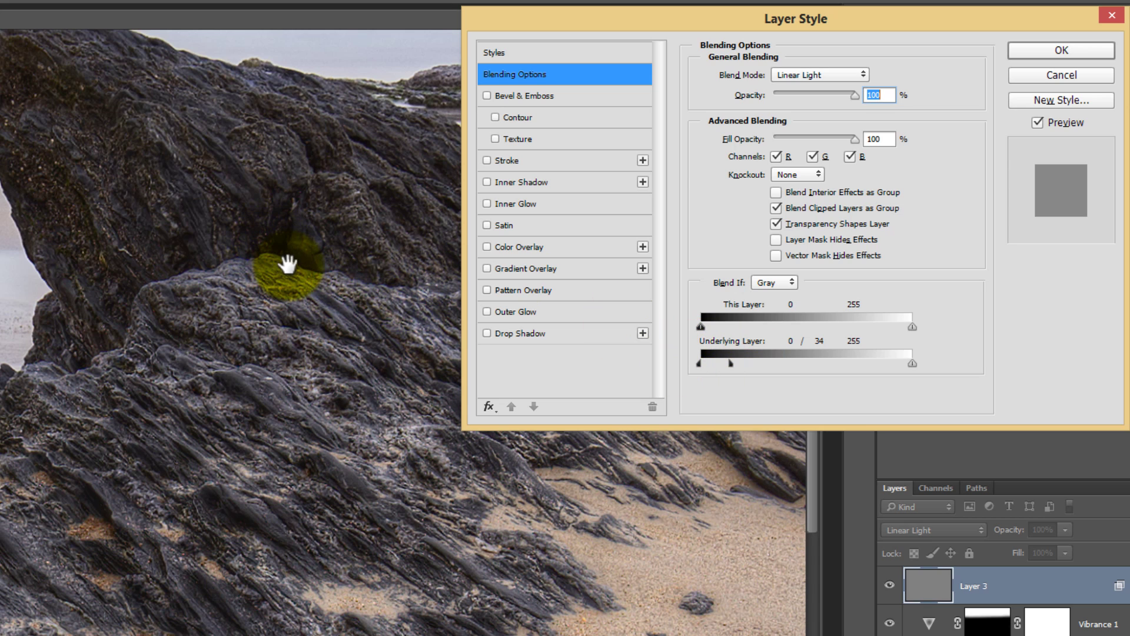
Split the underlying layer's white Blend If slider to 160 / 218 while checking the sky, and apply the blending options.
{"action": "left_click_drag", "start_coordinate": [252, 167], "coordinate": [222, 374]}
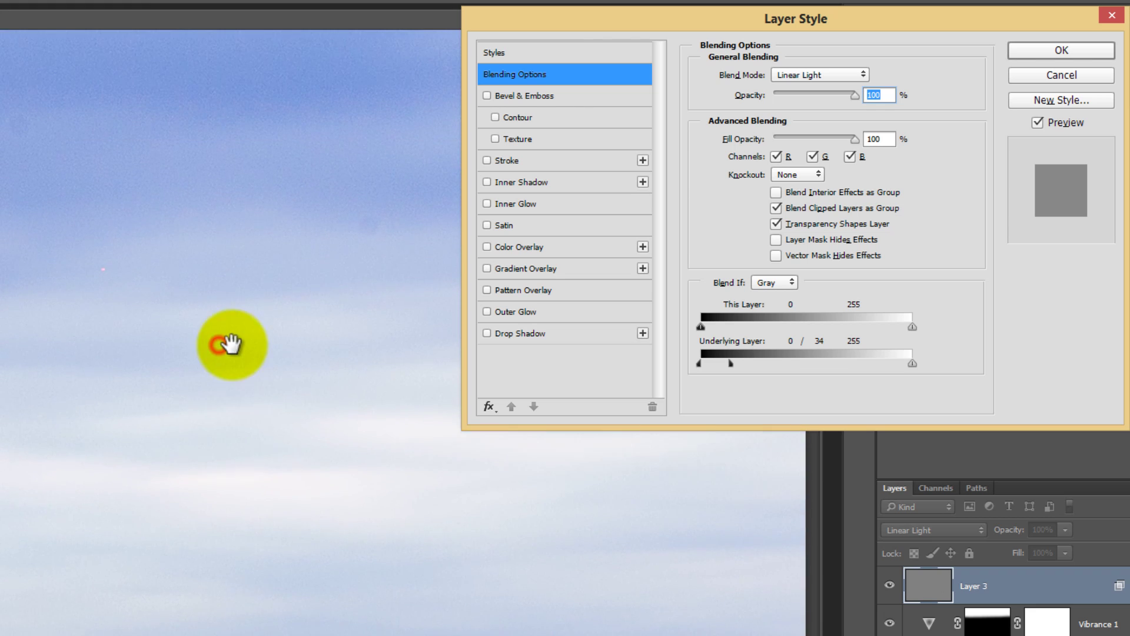
{"action": "left_click_drag", "start_coordinate": [245, 563], "coordinate": [247, 202]}
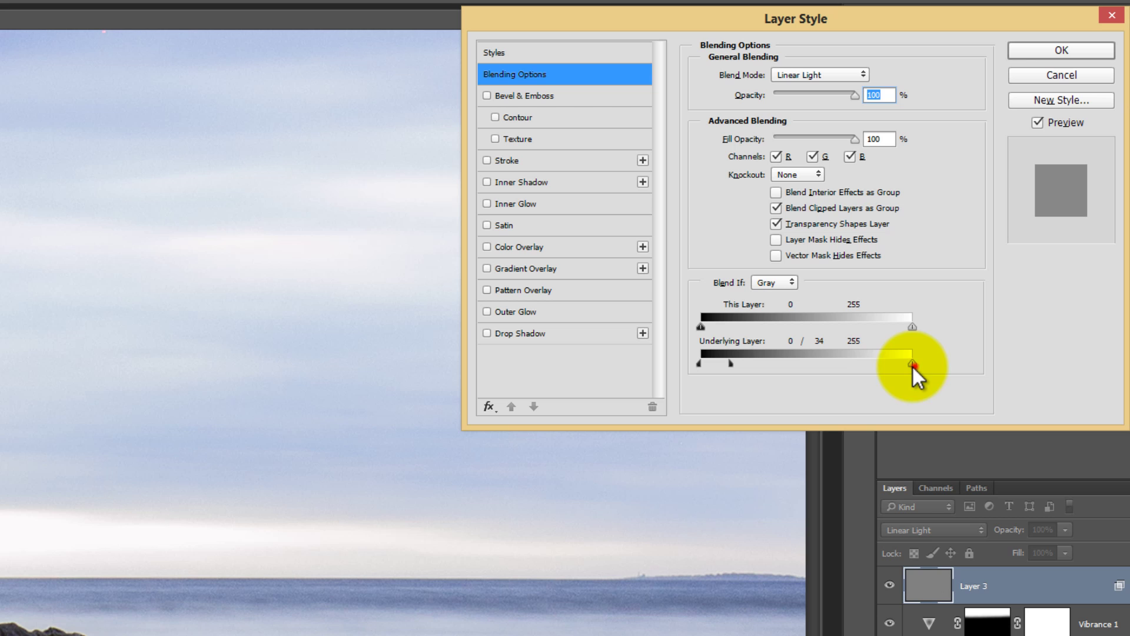
{"action": "mouse_move", "coordinate": [912, 364]}
{"action": "left_mouse_down"}
{"action": "mouse_move", "coordinate": [853, 366]}
{"action": "mouse_move", "coordinate": [921, 362]}
{"action": "left_mouse_up"}
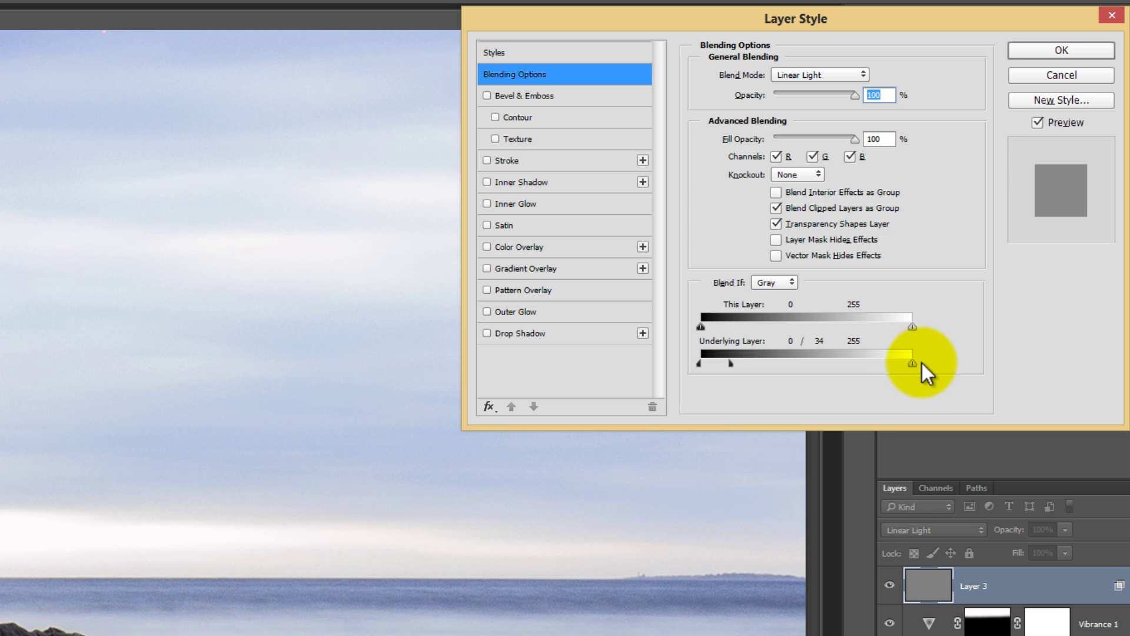
{"action": "left_click", "coordinate": [250, 525], "text": "ctrl"}
{"action": "left_click", "coordinate": [354, 553], "text": "ctrl"}
{"action": "left_click", "coordinate": [353, 552], "text": "alt"}
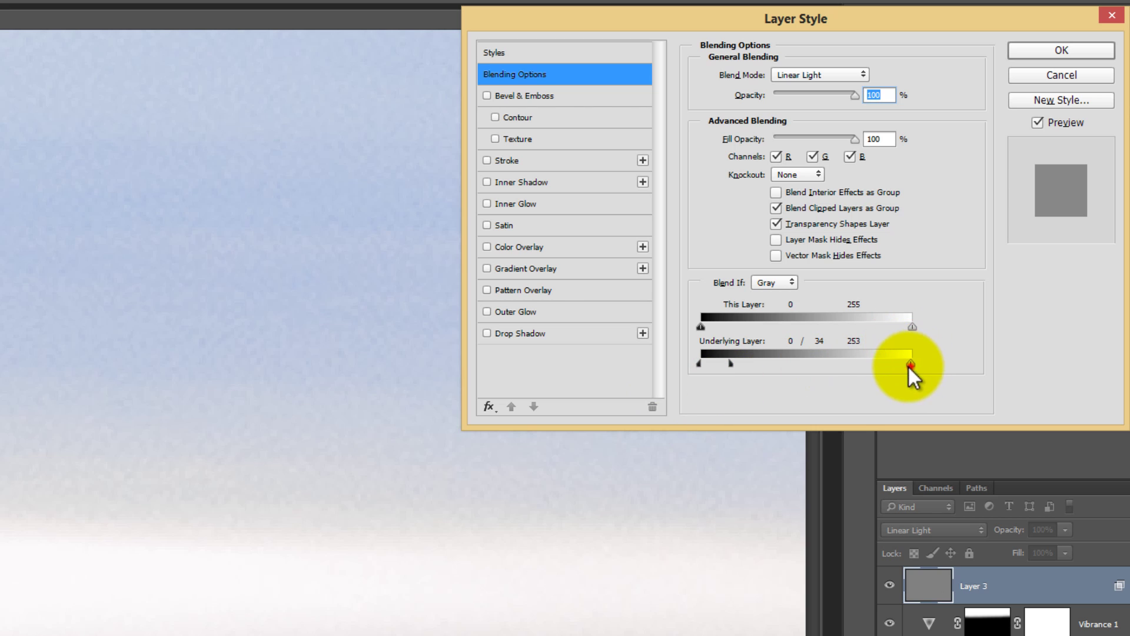
{"action": "mouse_move", "coordinate": [881, 365]}
{"action": "left_mouse_down"}
{"action": "mouse_move", "coordinate": [858, 369]}
{"action": "mouse_move", "coordinate": [892, 363]}
{"action": "left_mouse_up"}
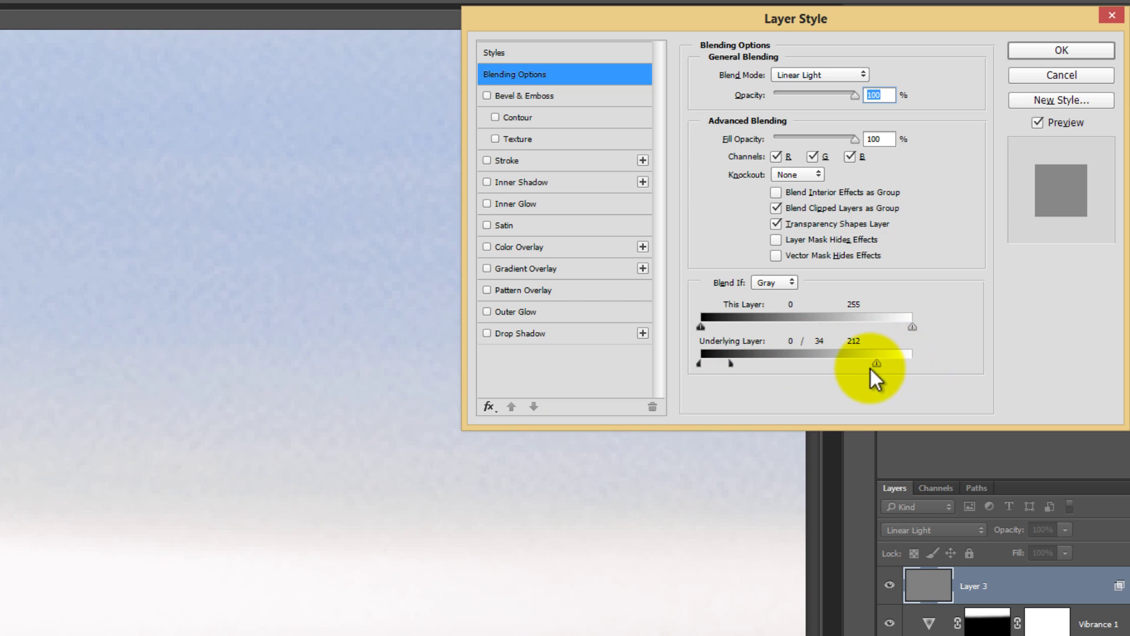
{"action": "mouse_move", "coordinate": [870, 369]}
{"action": "left_mouse_down"}
{"action": "mouse_move", "coordinate": [850, 368]}
{"action": "mouse_move", "coordinate": [916, 362]}
{"action": "mouse_move", "coordinate": [846, 360]}
{"action": "mouse_move", "coordinate": [926, 366]}
{"action": "mouse_move", "coordinate": [834, 367]}
{"action": "mouse_move", "coordinate": [881, 362]}
{"action": "left_mouse_up"}
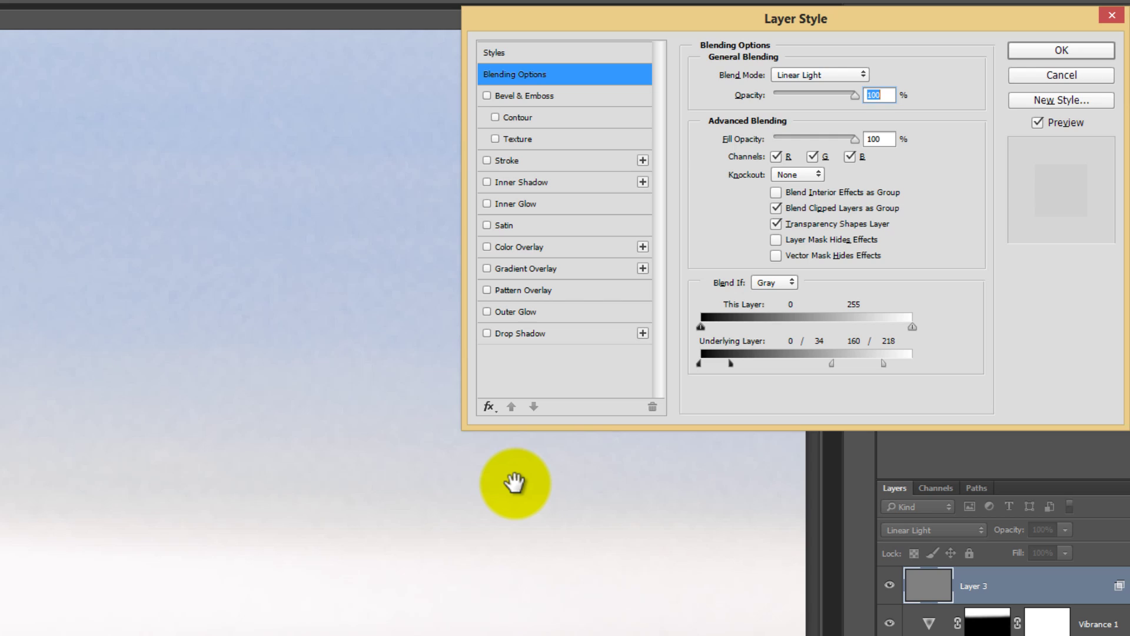
{"action": "right_click", "coordinate": [345, 498]}
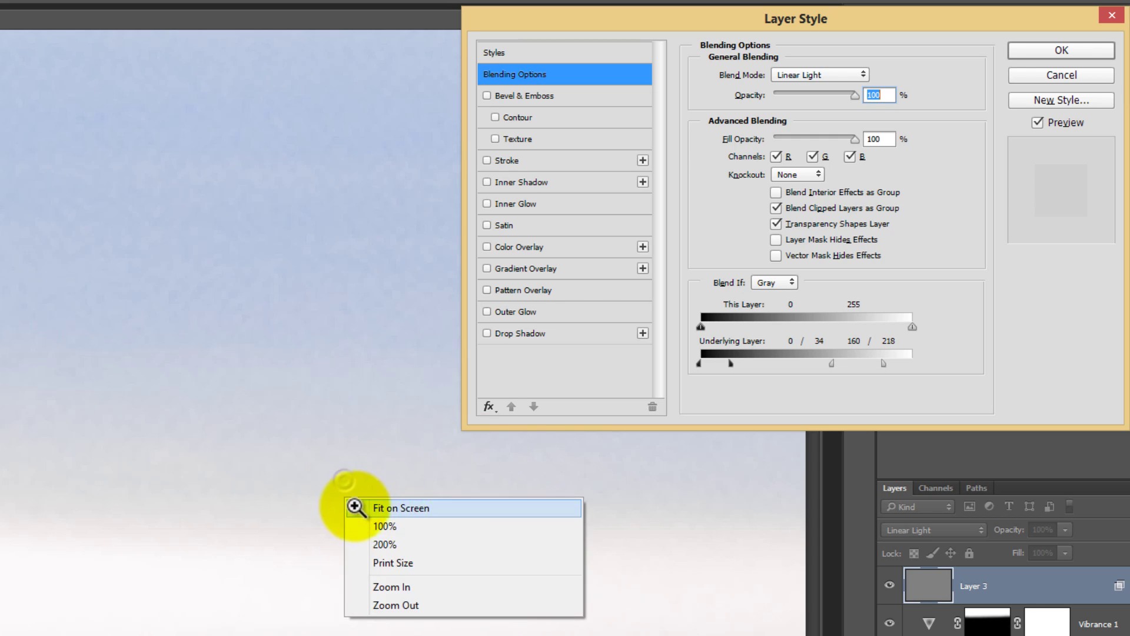
{"action": "left_click", "coordinate": [370, 501]}
{"action": "left_click", "coordinate": [1062, 59]}
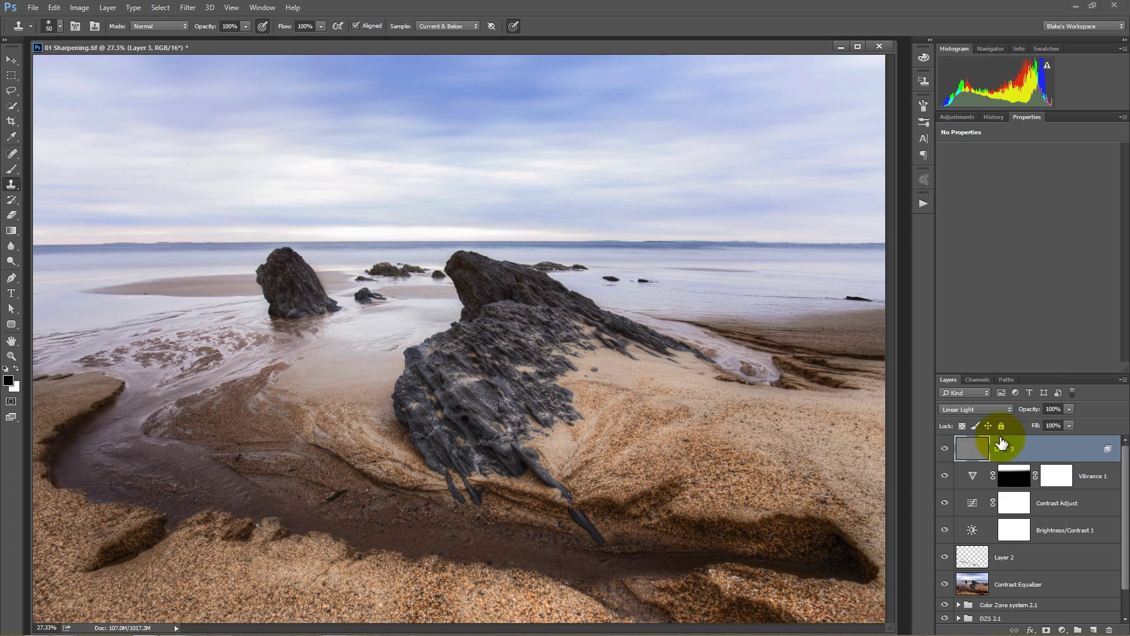
Compare the beach image before and after the Blending Options change using its history states, ending on the latest state.
{"action": "left_click", "coordinate": [993, 117]}
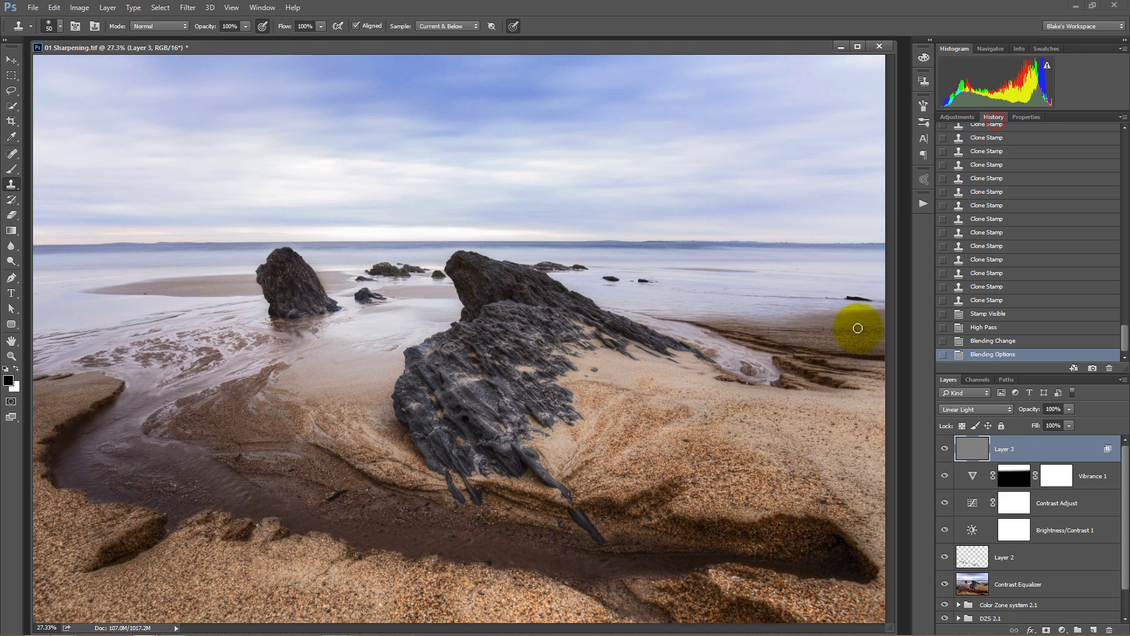
{"action": "left_click", "coordinate": [985, 342]}
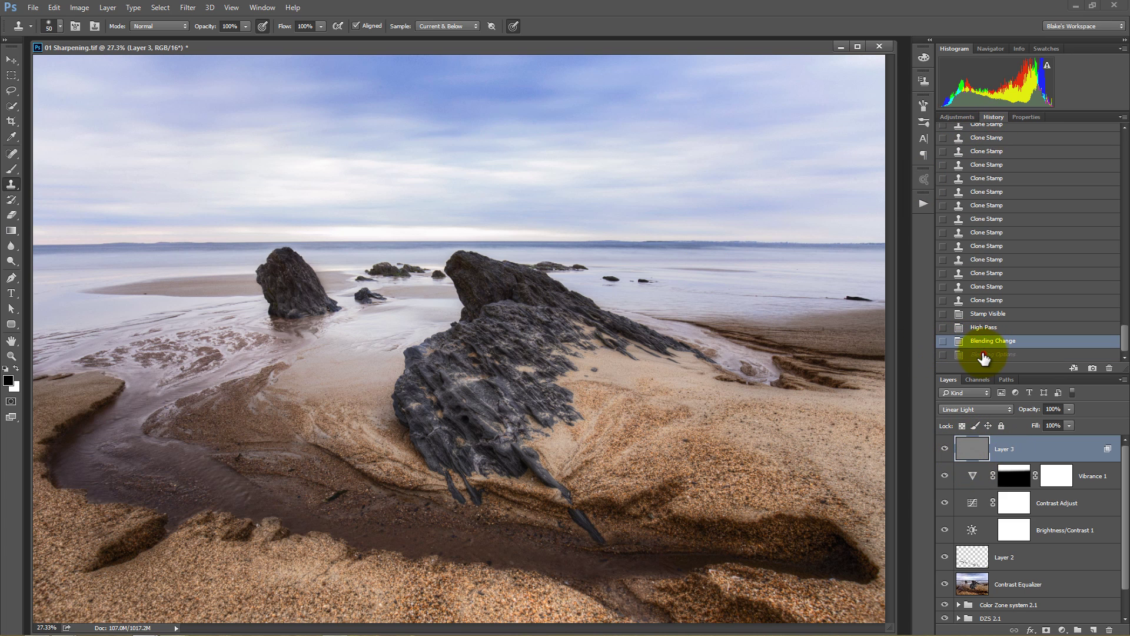
{"action": "left_click", "coordinate": [984, 354]}
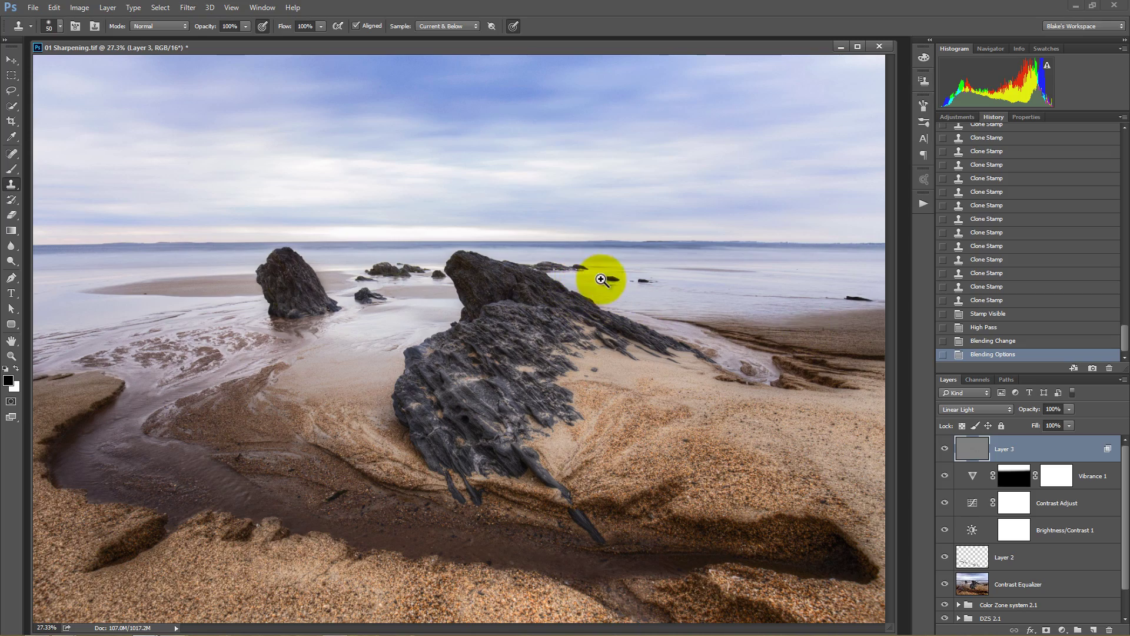
Compare the central rock and surrounding water up close with the Blend If-limited High Pass layer hidden and shown.
{"action": "left_click_drag", "start_coordinate": [602, 278], "coordinate": [670, 313]}
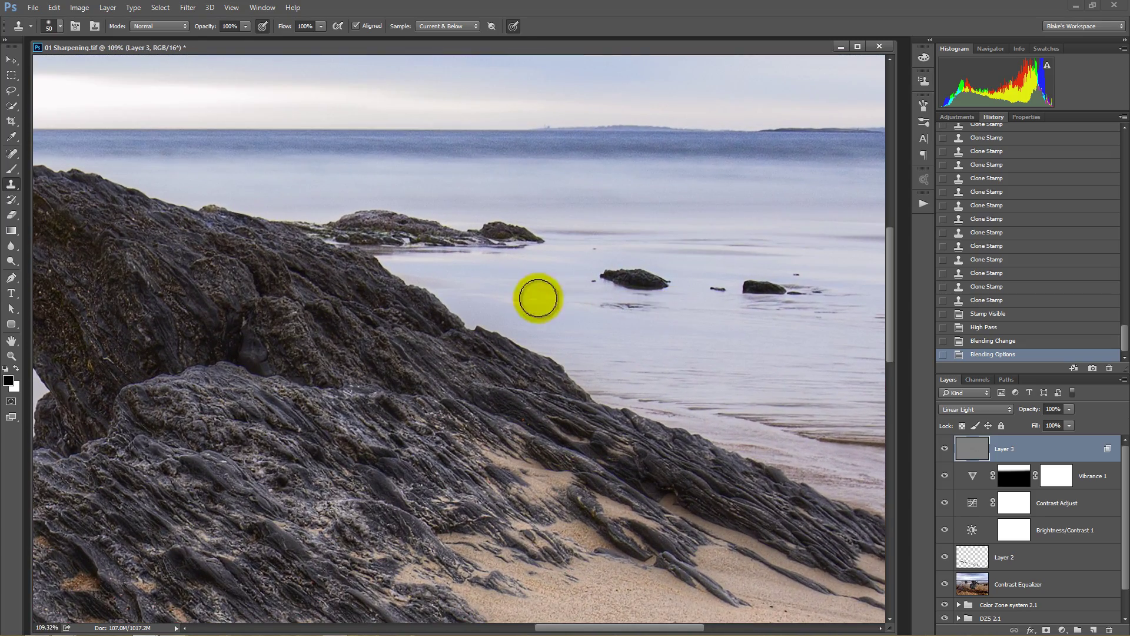
{"action": "left_click_drag", "start_coordinate": [538, 298], "coordinate": [646, 348]}
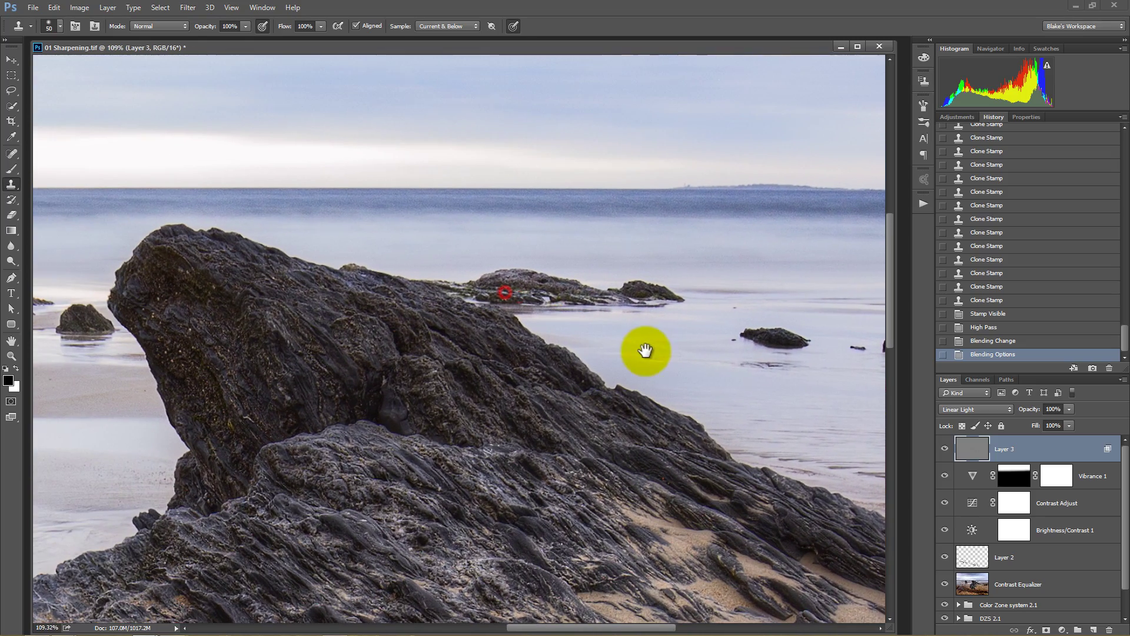
{"action": "left_click", "coordinate": [944, 451]}
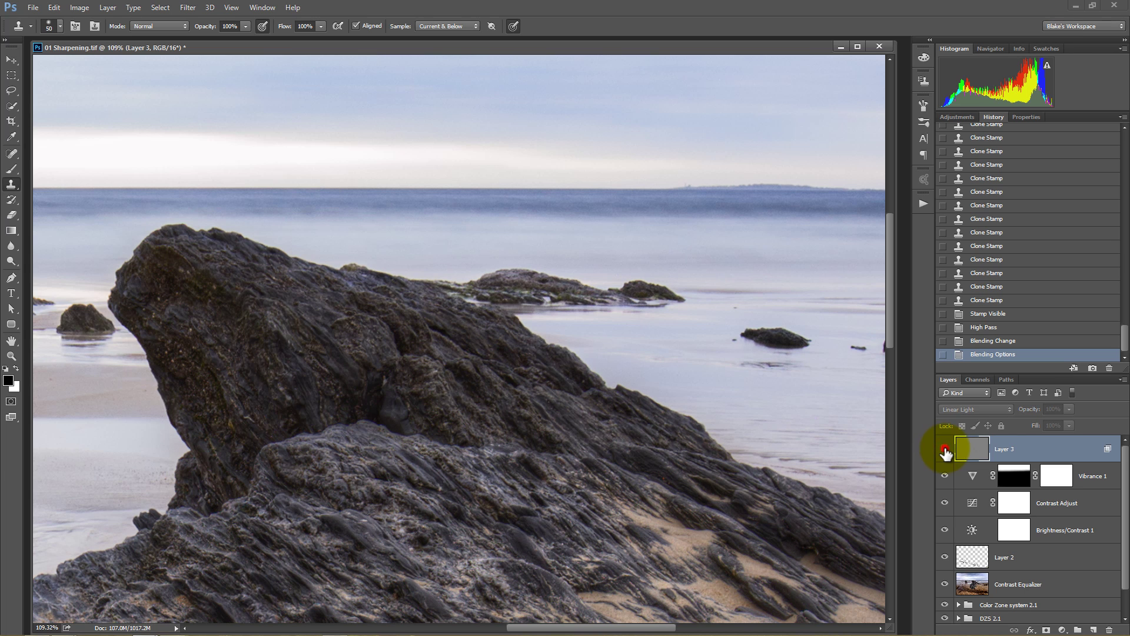
{"action": "left_click", "coordinate": [945, 451]}
{"action": "left_click", "coordinate": [945, 451]}
{"action": "left_click", "coordinate": [944, 450]}
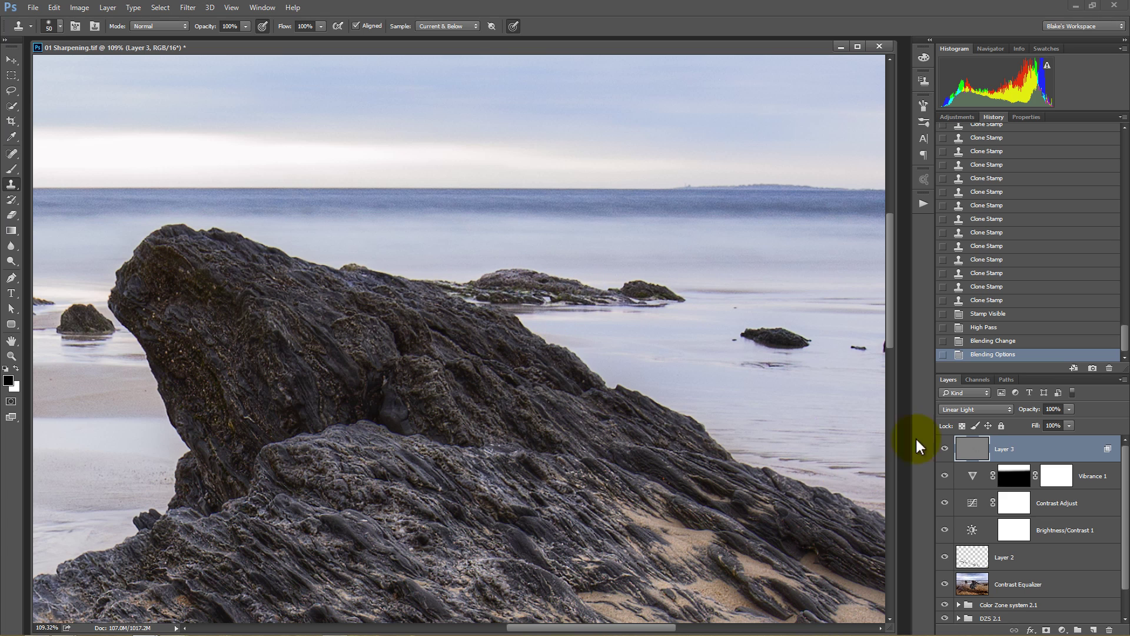
Review the underlying layer's Blend If ranges in the High Pass layer's Blending Options, and close them without changes.
{"action": "double_click", "coordinate": [1060, 449]}
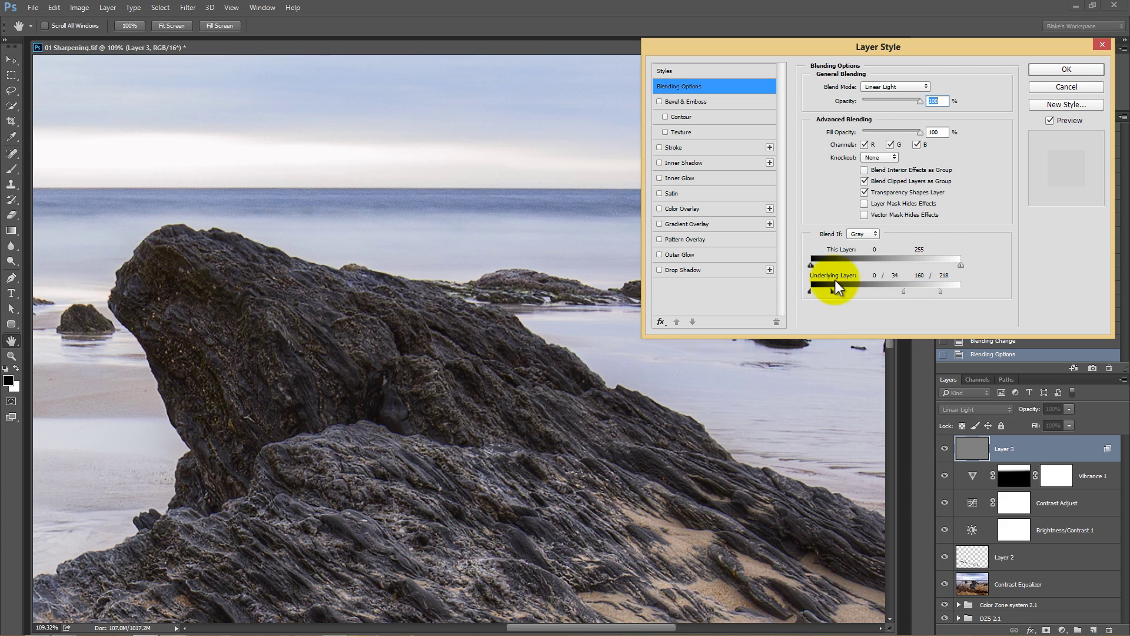
{"action": "left_click", "coordinate": [1047, 66]}
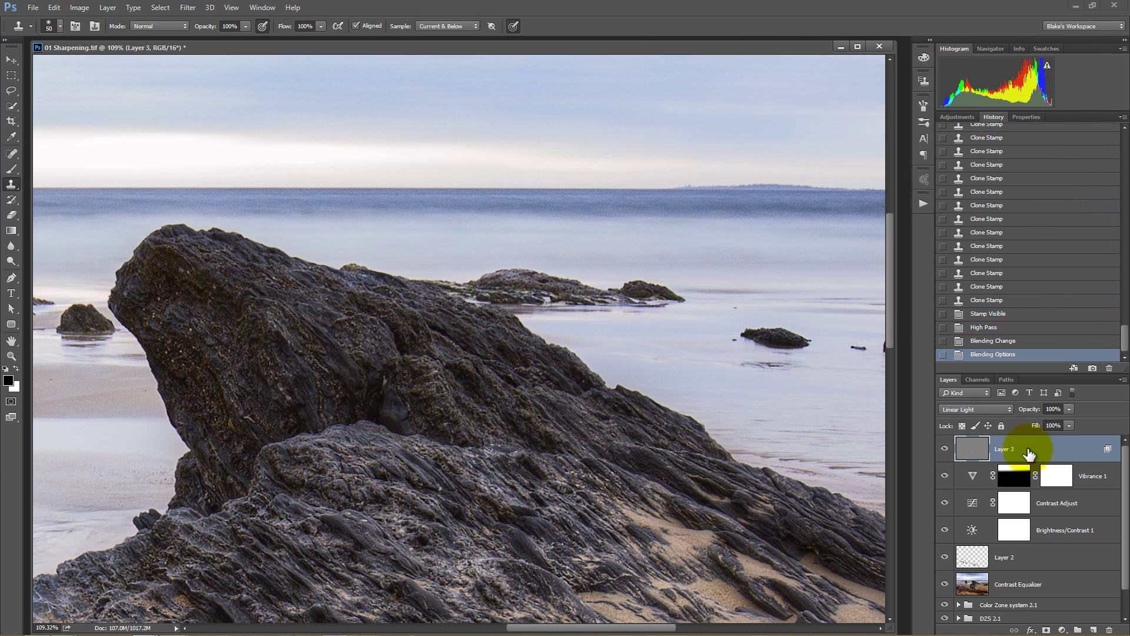
{"action": "right_click", "coordinate": [597, 338]}
{"action": "left_click", "coordinate": [612, 352]}
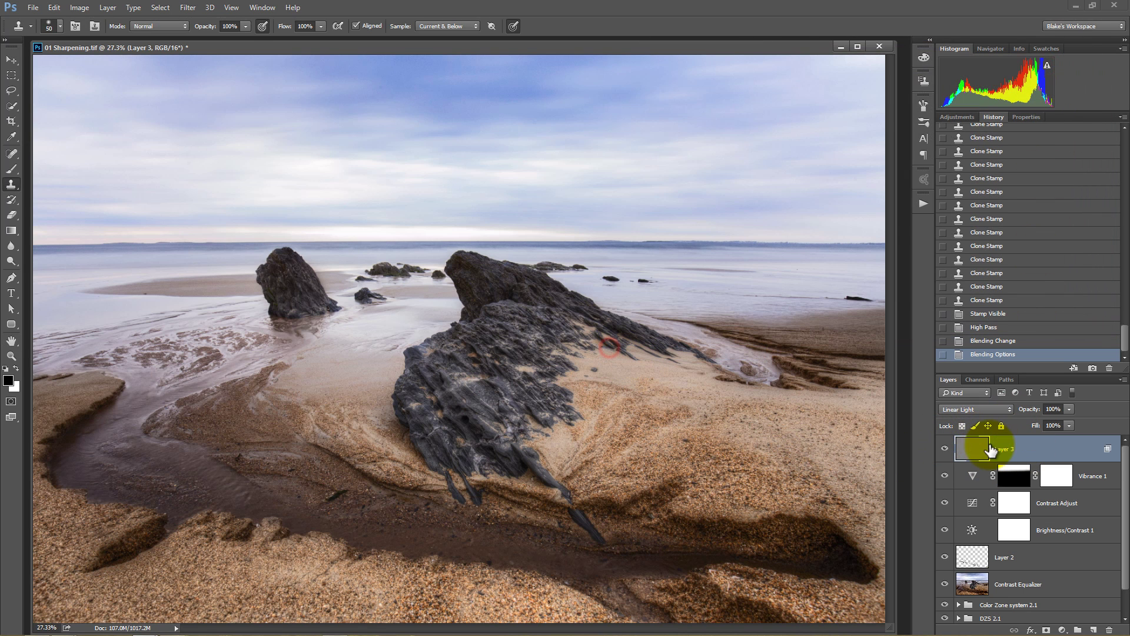
{"action": "left_click_drag", "start_coordinate": [967, 459], "coordinate": [974, 564]}
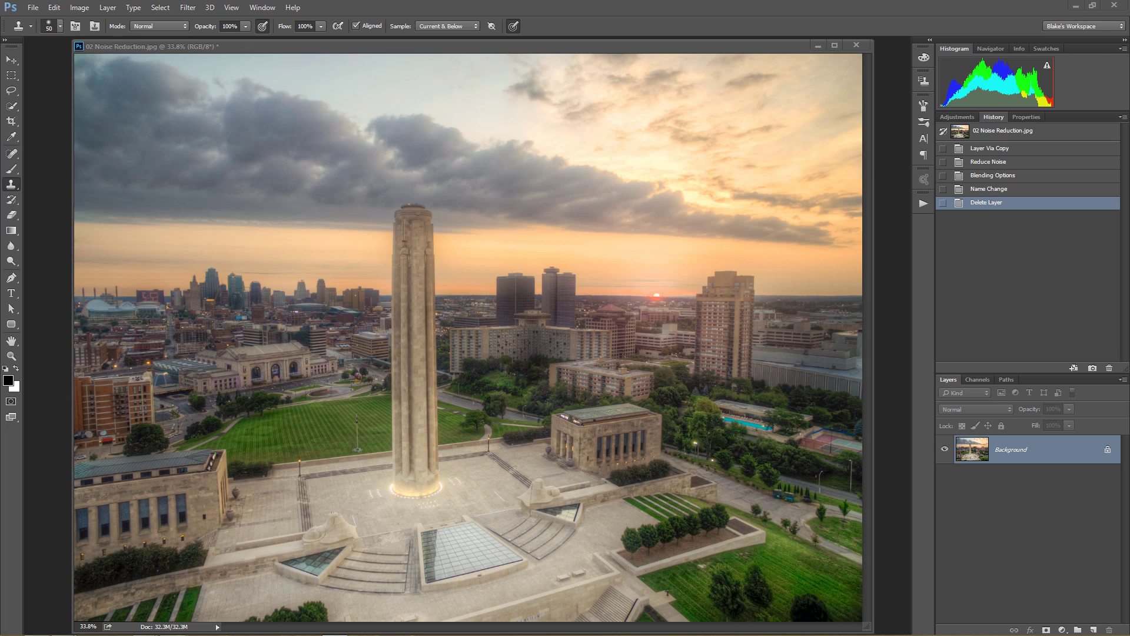
Inspect the noise in 02 Noise Reduction.jpg up close, in the cloudy sky and on the shadowed building with the shrubs.
{"action": "key", "text": "ctrl+space"}
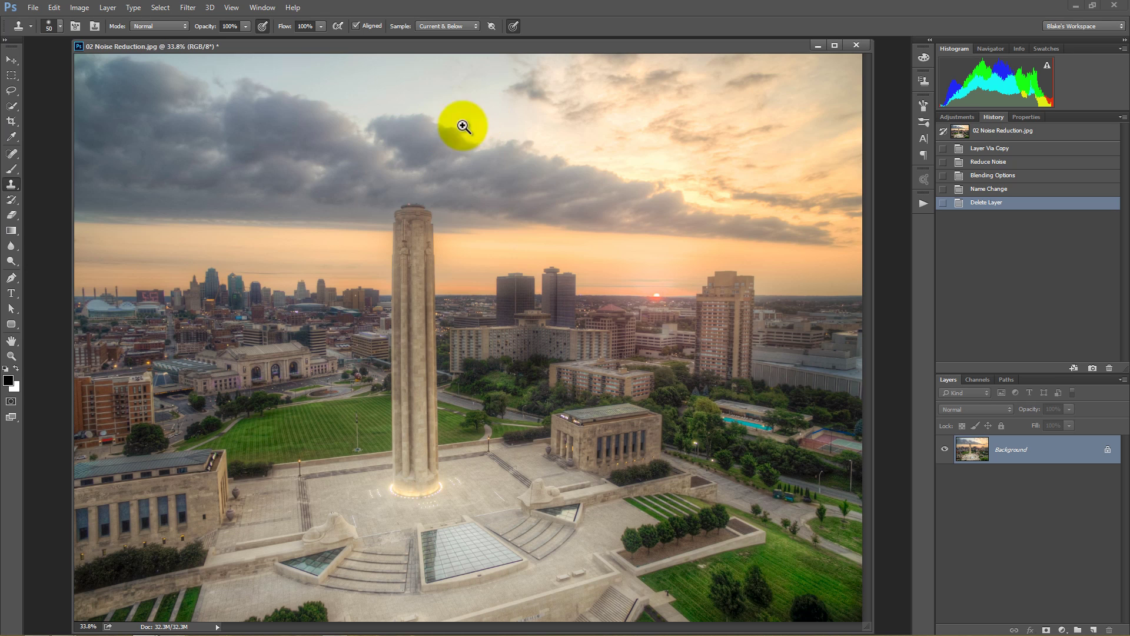
{"action": "left_click_drag", "start_coordinate": [462, 125], "coordinate": [597, 171]}
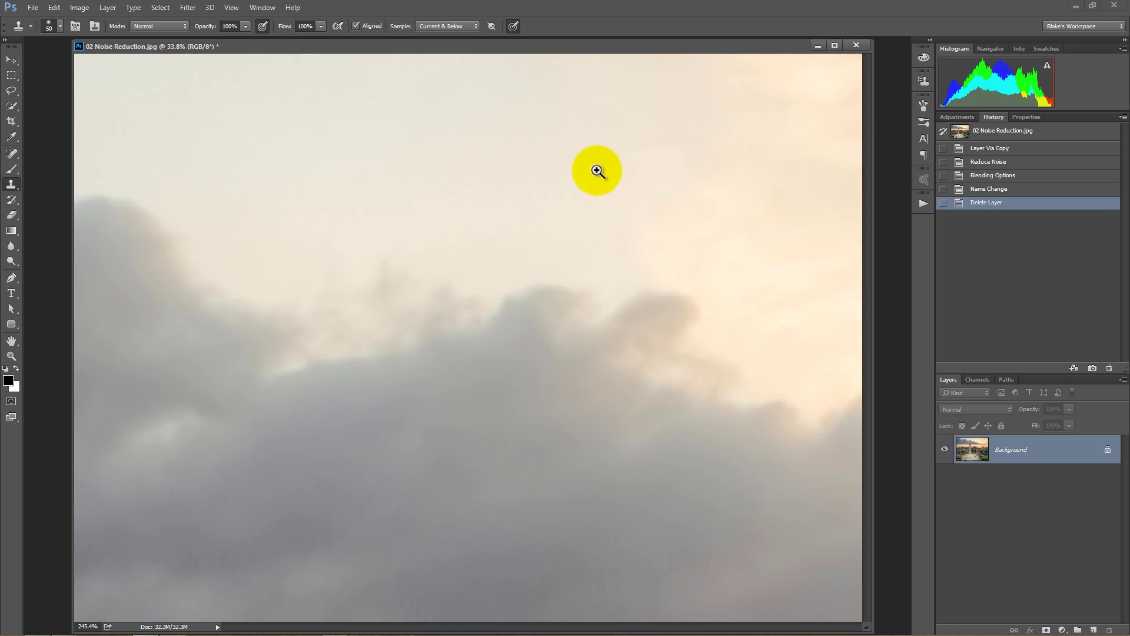
{"action": "key", "text": "ctrl+0"}
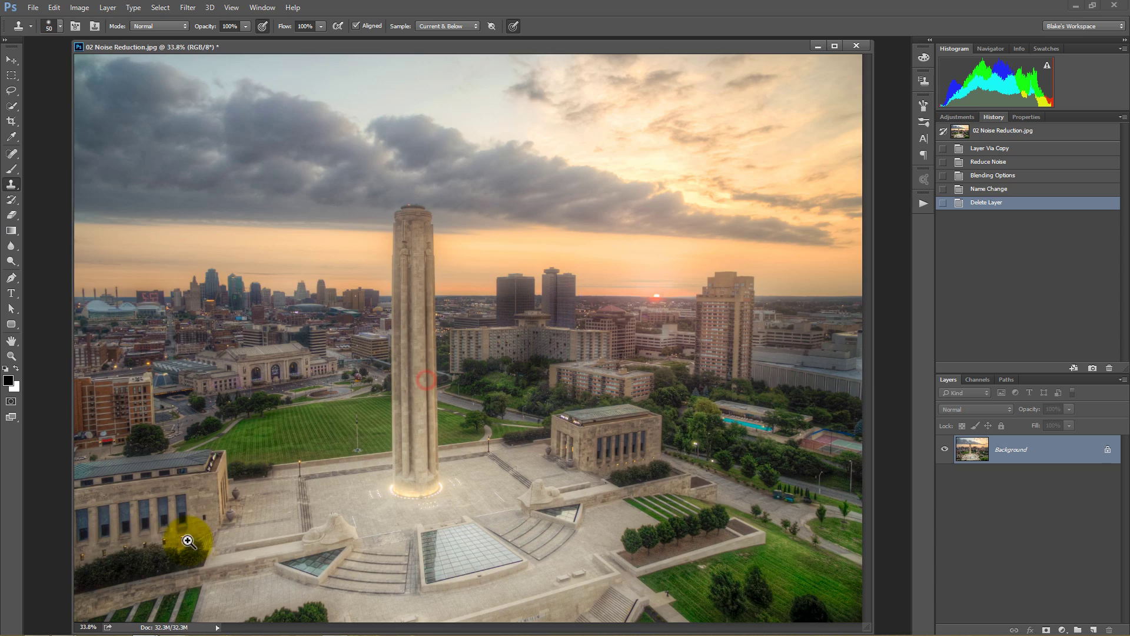
{"action": "left_click_drag", "start_coordinate": [188, 540], "coordinate": [480, 263]}
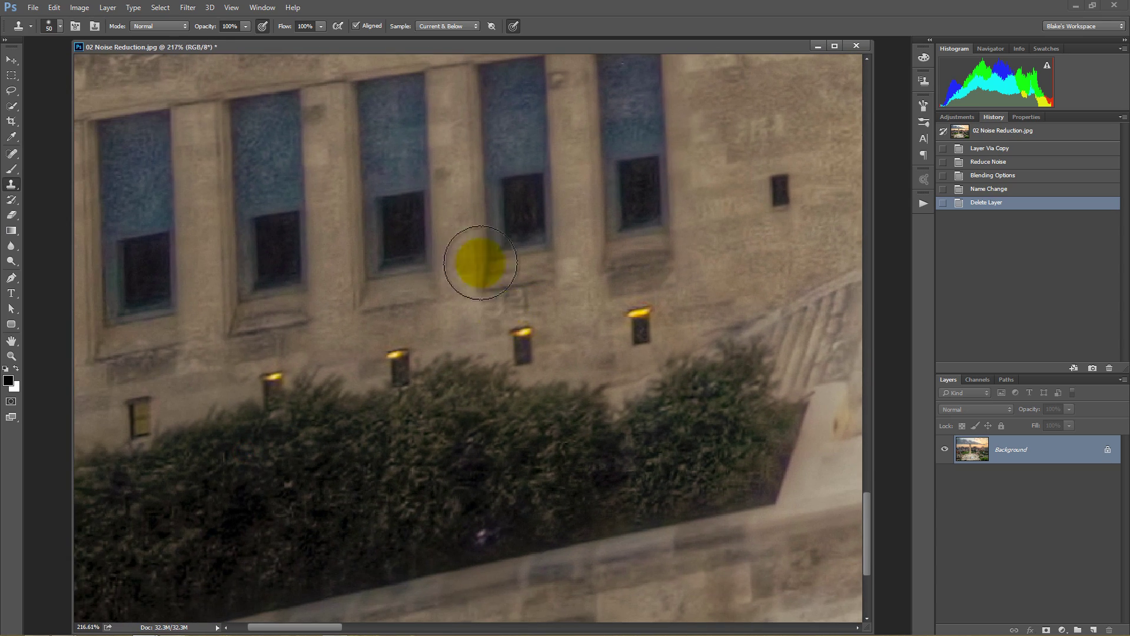
{"action": "right_click", "coordinate": [617, 258]}
{"action": "left_click", "coordinate": [618, 259]}
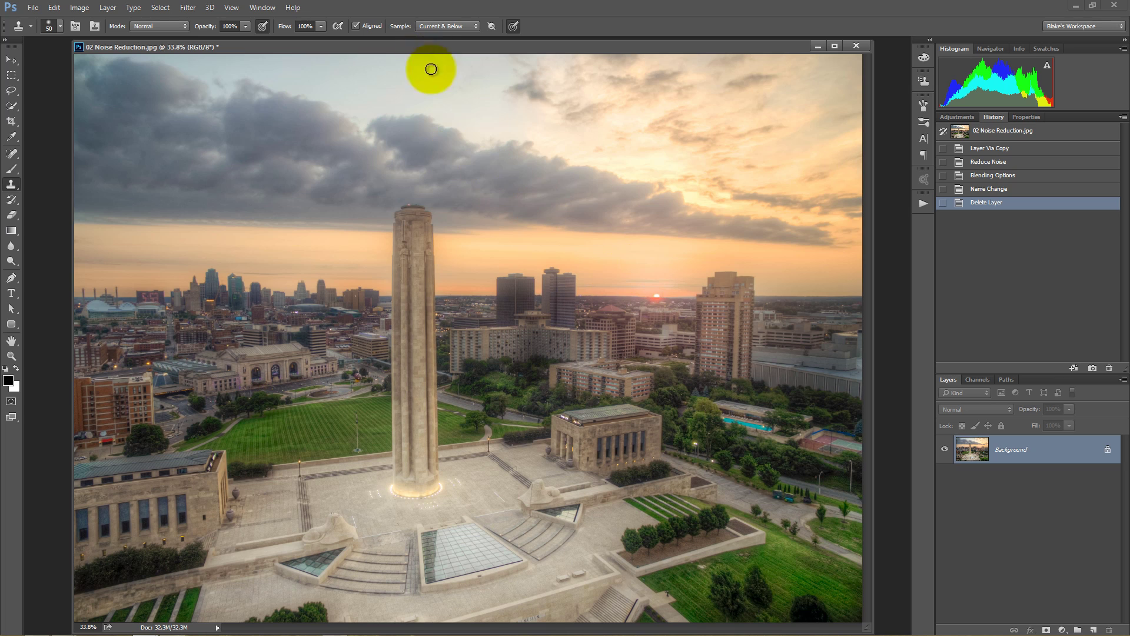
Duplicate the Background layer and apply Reduce Noise with Strength 10, Preserve Details 10%, Reduce Color Noise 49% and increased Sharpen Details.
{"action": "key", "text": "ctrl+j"}
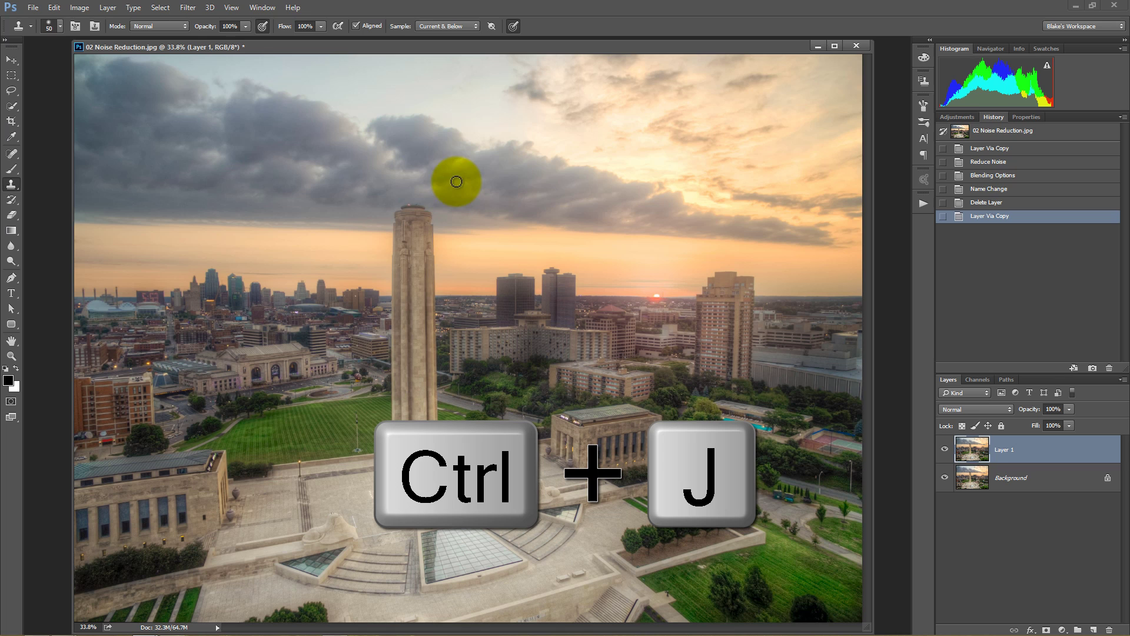
{"action": "left_click", "coordinate": [189, 8]}
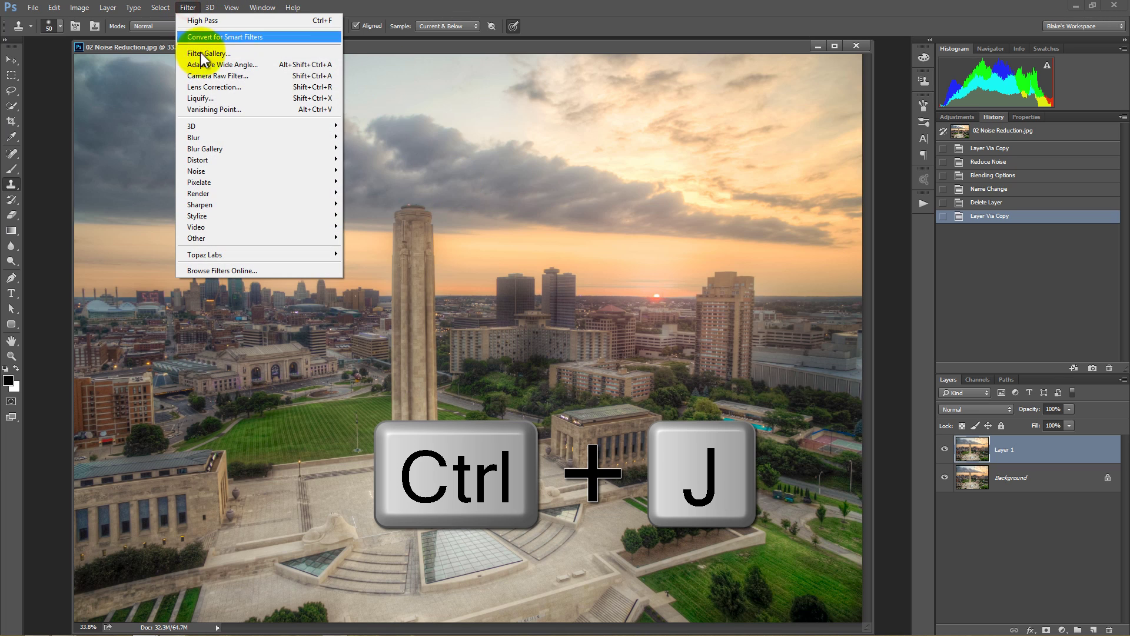
{"action": "mouse_move", "coordinate": [206, 172]}
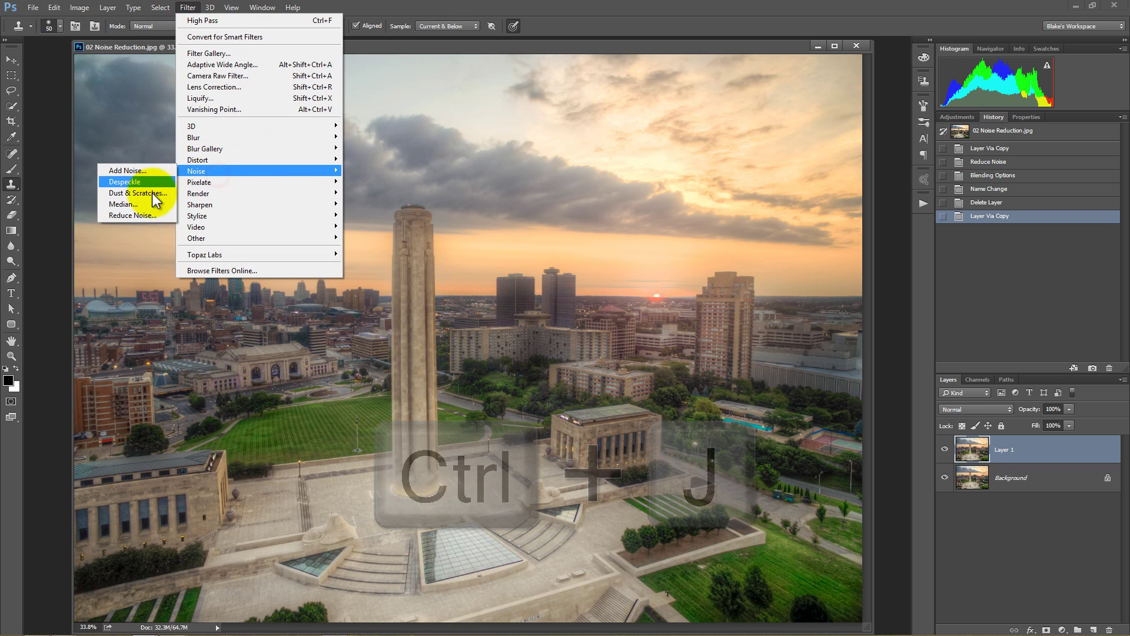
{"action": "left_click", "coordinate": [141, 214]}
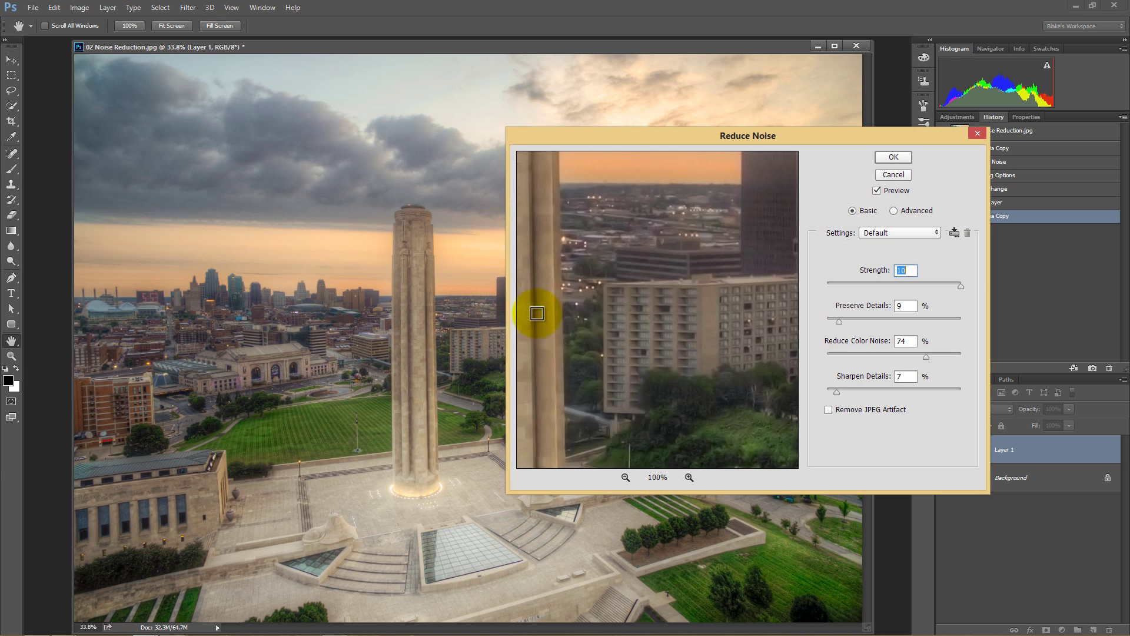
{"action": "left_click_drag", "start_coordinate": [648, 387], "coordinate": [740, 143]}
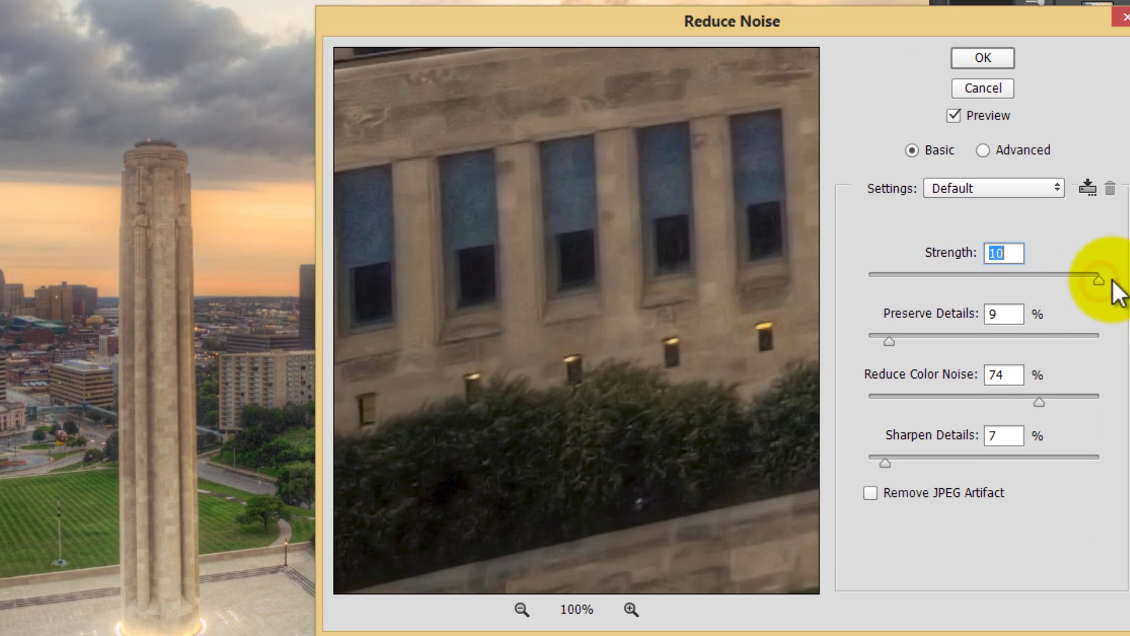
{"action": "mouse_move", "coordinate": [888, 340]}
{"action": "left_mouse_down"}
{"action": "mouse_move", "coordinate": [977, 340]}
{"action": "mouse_move", "coordinate": [891, 340]}
{"action": "left_mouse_up"}
{"action": "left_click_drag", "start_coordinate": [1039, 402], "coordinate": [982, 403]}
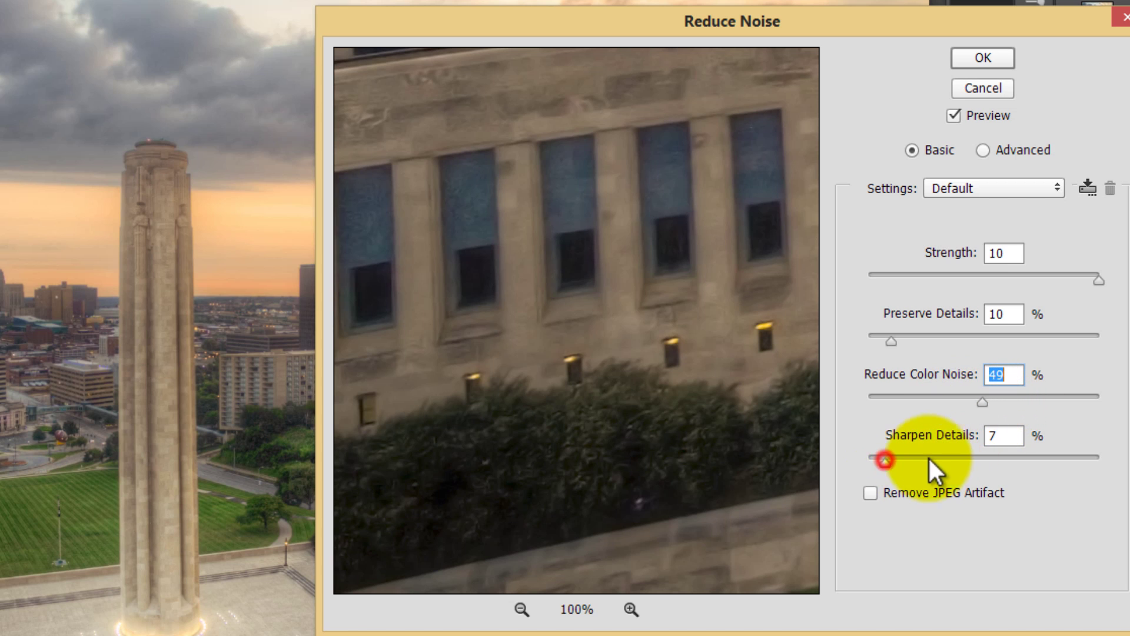
{"action": "mouse_move", "coordinate": [928, 457]}
{"action": "left_mouse_down"}
{"action": "mouse_move", "coordinate": [1058, 458]}
{"action": "mouse_move", "coordinate": [907, 459]}
{"action": "left_mouse_up"}
{"action": "left_click", "coordinate": [984, 57]}
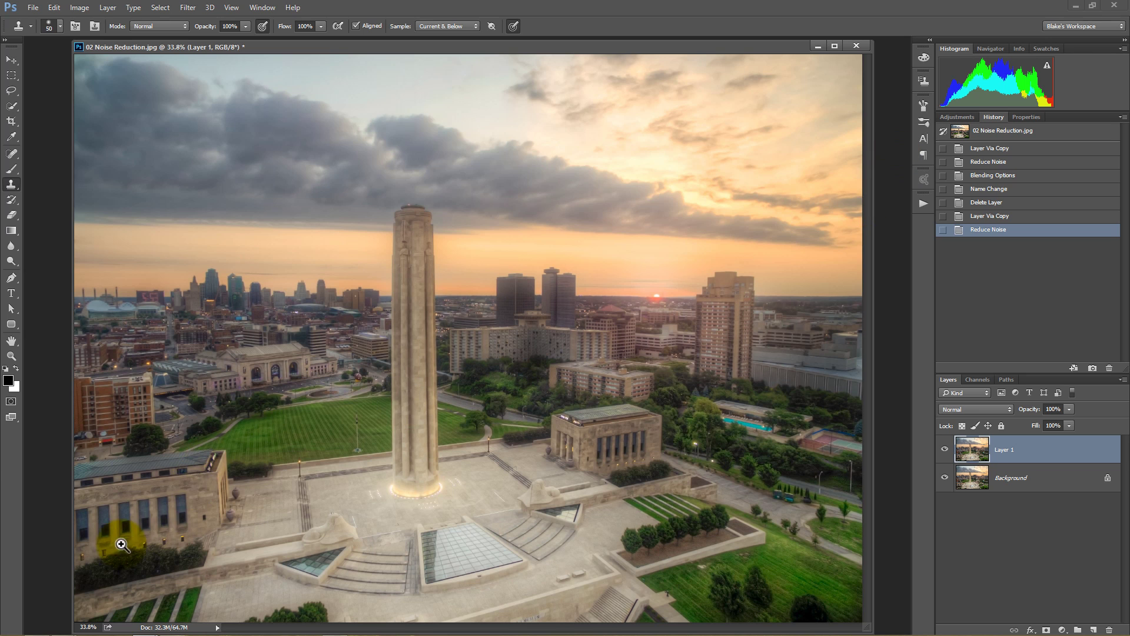
Compare noise on the shadowed building's windows up close with the noise-reduced layer hidden and shown, leaving it visible.
{"action": "left_click_drag", "start_coordinate": [118, 547], "coordinate": [538, 390]}
{"action": "left_click", "coordinate": [944, 449]}
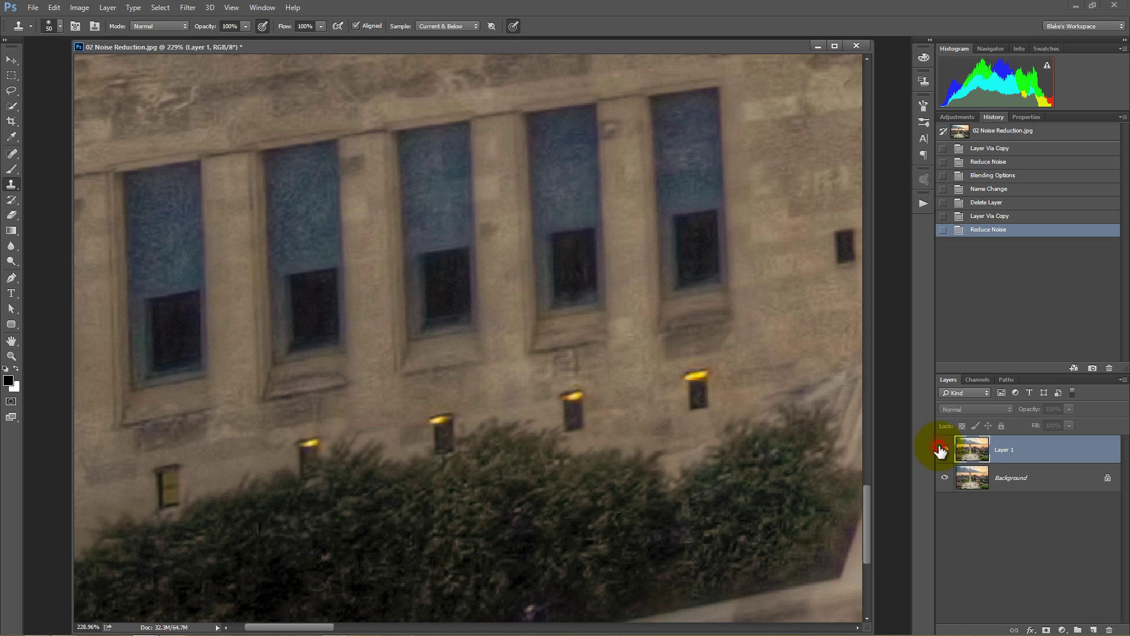
{"action": "left_click", "coordinate": [944, 449]}
{"action": "left_click", "coordinate": [944, 449]}
{"action": "left_click", "coordinate": [945, 449]}
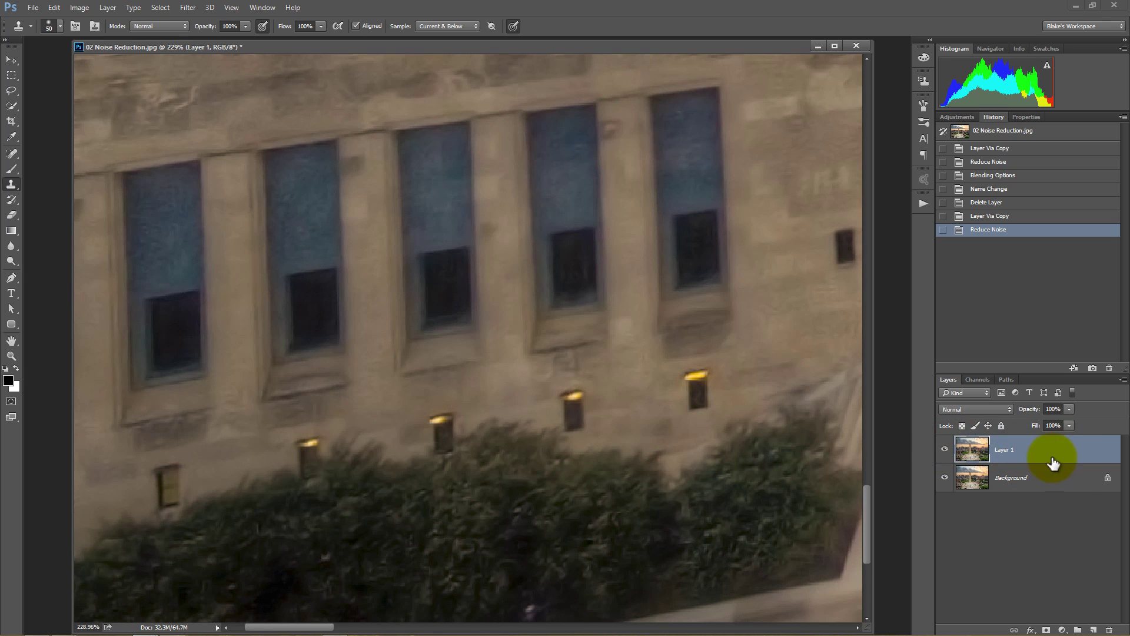
In the noise-reduced layer's Blending Options, split the underlying layer's white Blend If slider to 62 / 128.
{"action": "double_click", "coordinate": [1074, 459]}
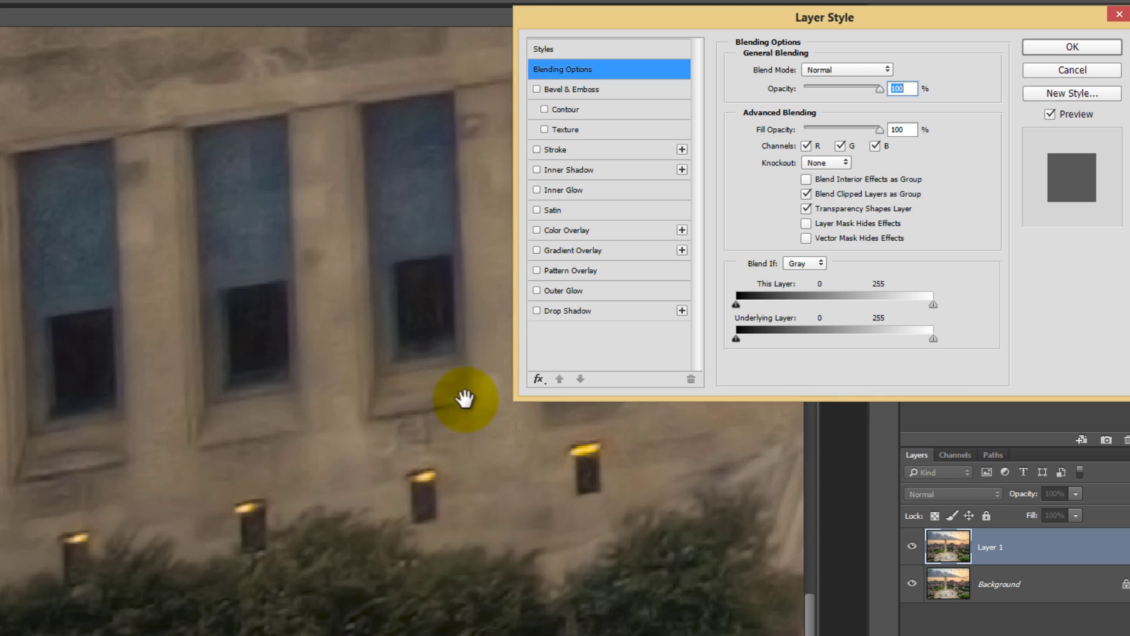
{"action": "left_click_drag", "start_coordinate": [936, 341], "coordinate": [838, 352]}
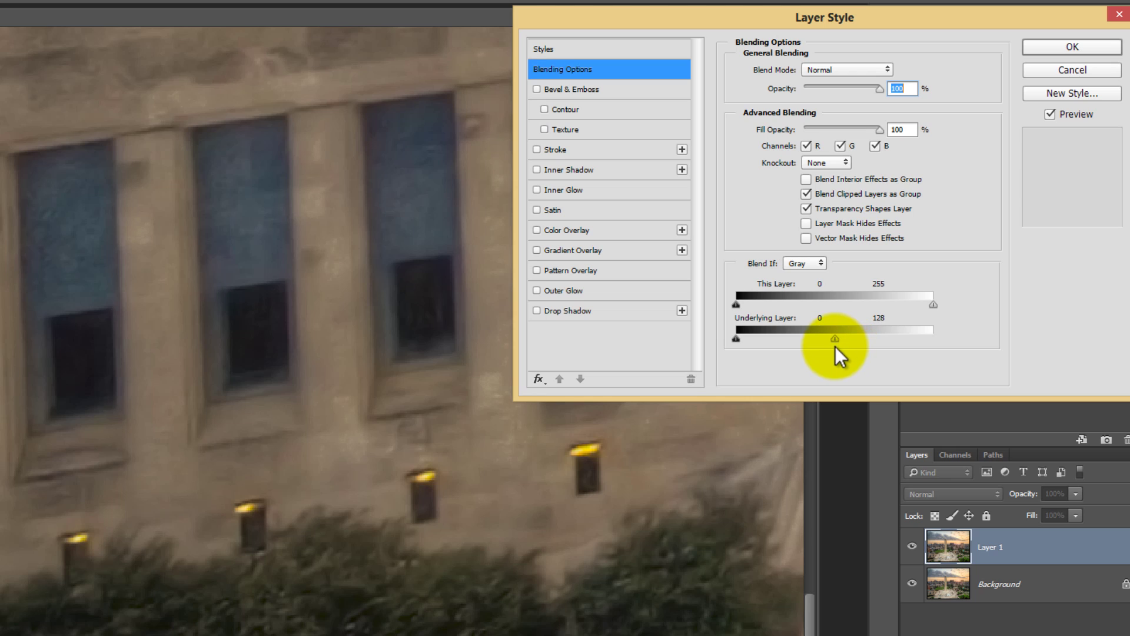
{"action": "key", "text": "alt"}
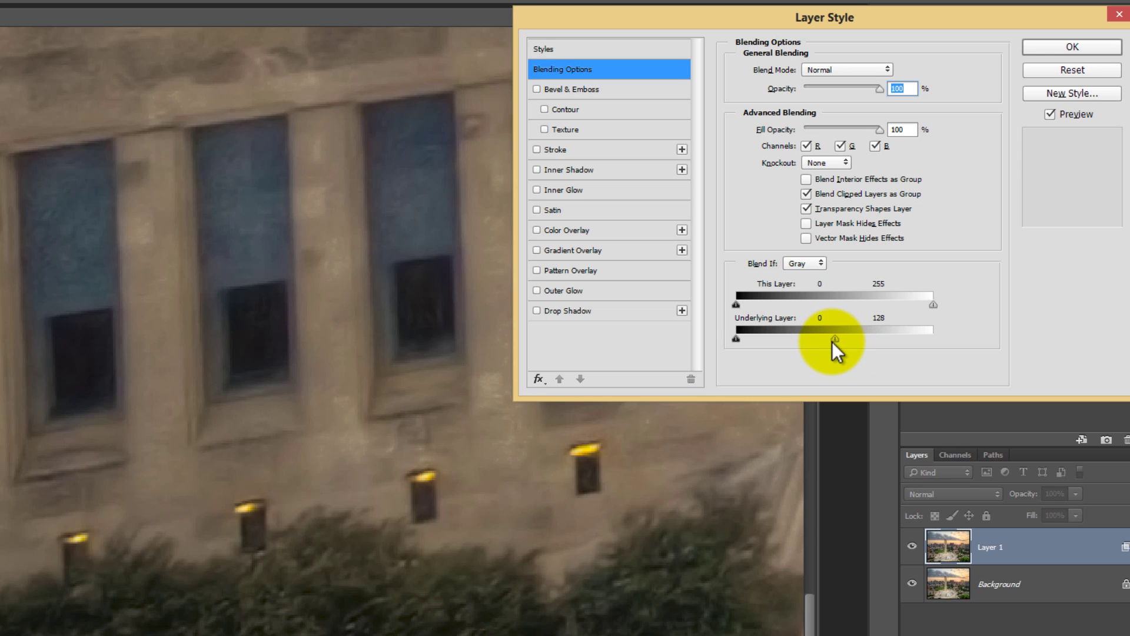
{"action": "left_click_drag", "start_coordinate": [832, 342], "coordinate": [784, 351]}
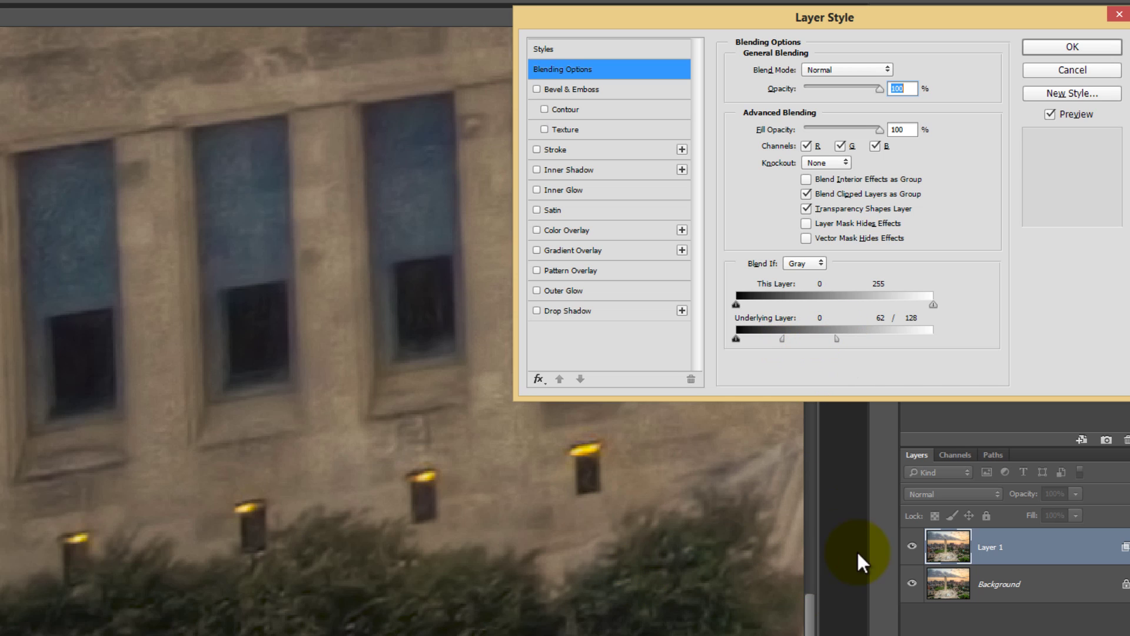
Tighten the underlying layer's white Blend If split to 50 / 87 while checking the preview, and apply the blending options.
{"action": "left_click", "coordinate": [1049, 114]}
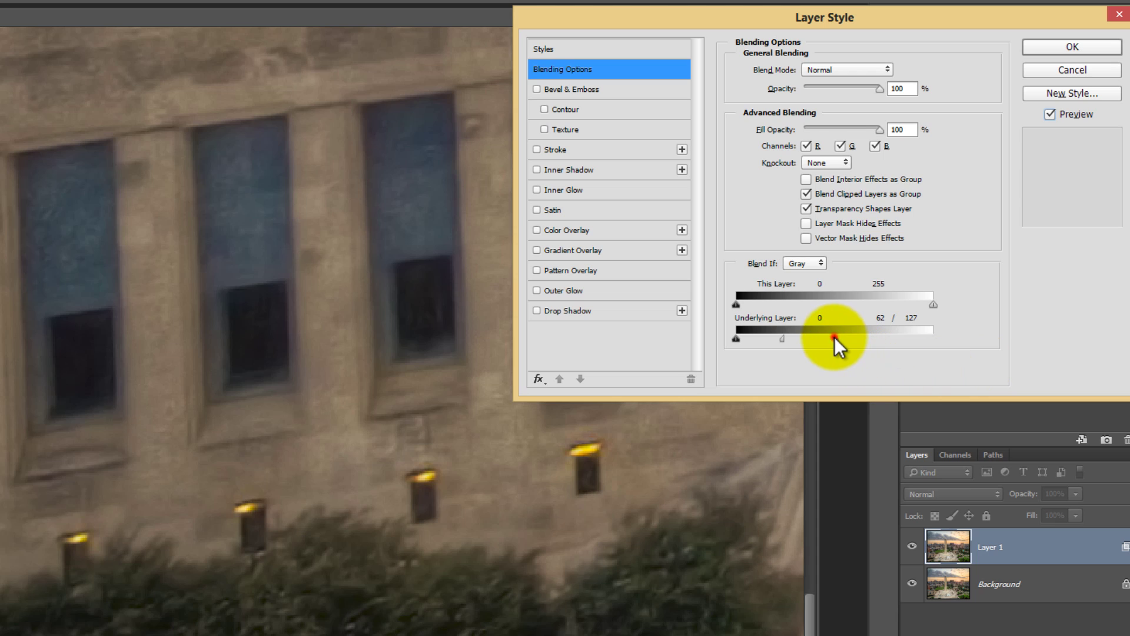
{"action": "left_click_drag", "start_coordinate": [835, 337], "coordinate": [807, 341]}
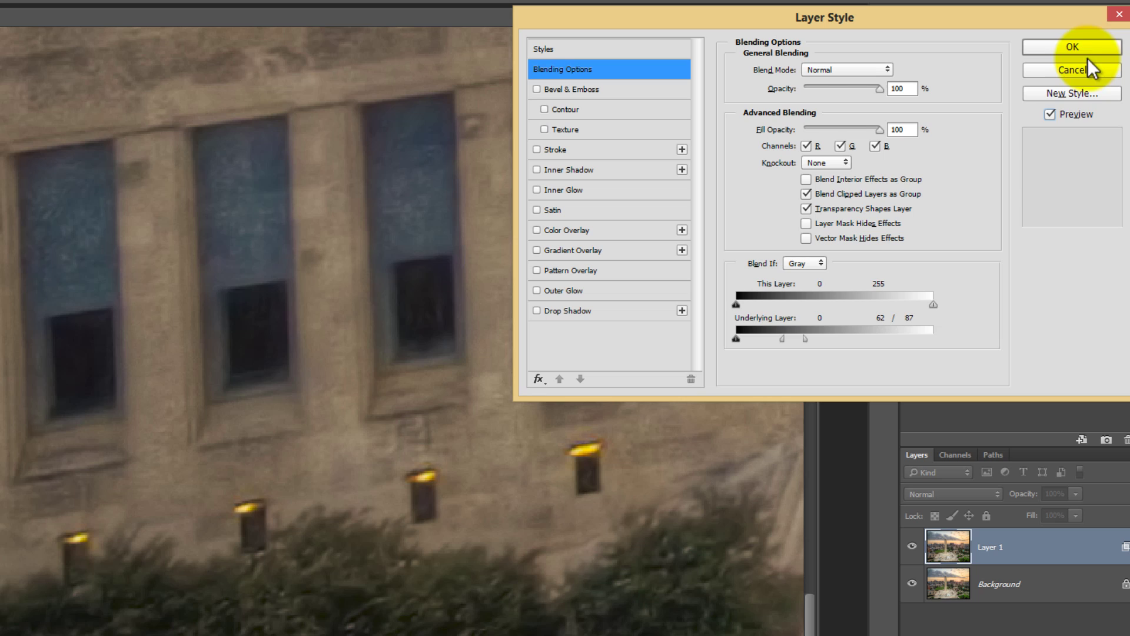
{"action": "left_click_drag", "start_coordinate": [778, 340], "coordinate": [774, 343]}
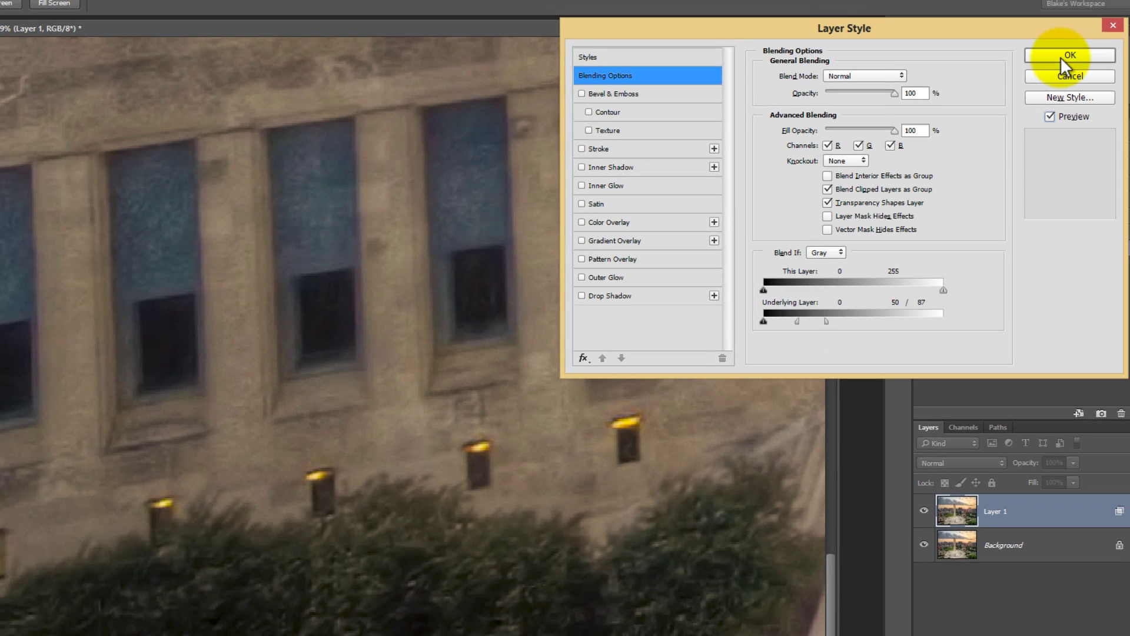
{"action": "left_click", "coordinate": [1069, 47]}
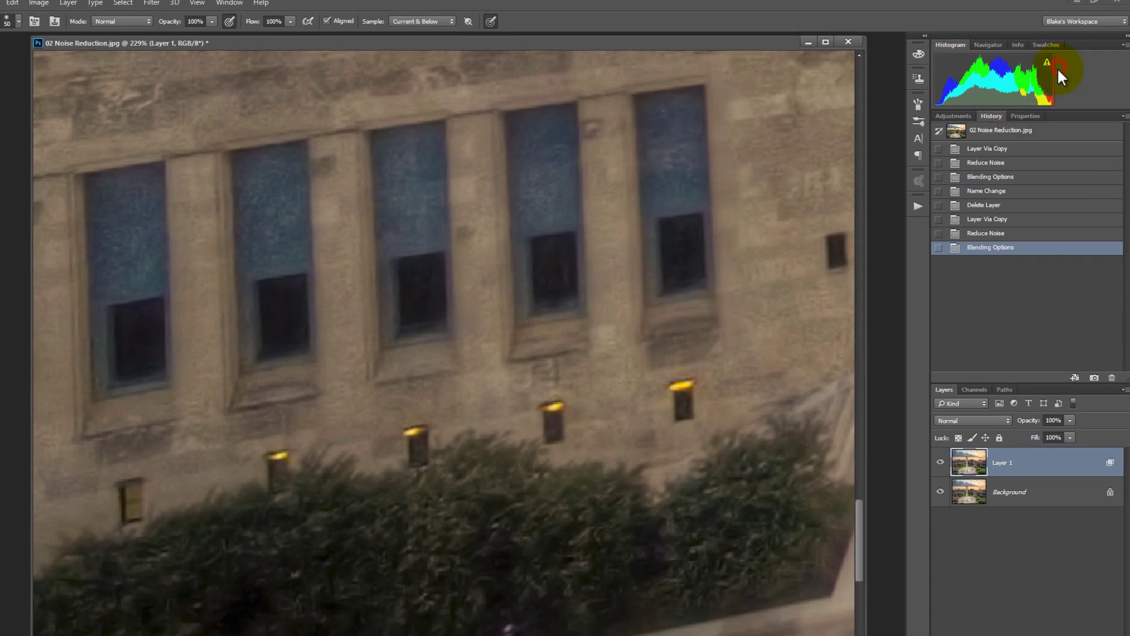
Compare the building and dark shrubs up close with the Blend If-limited noise reduction layer hidden and shown, leaving it visible.
{"action": "left_click", "coordinate": [944, 449]}
{"action": "left_click", "coordinate": [945, 450]}
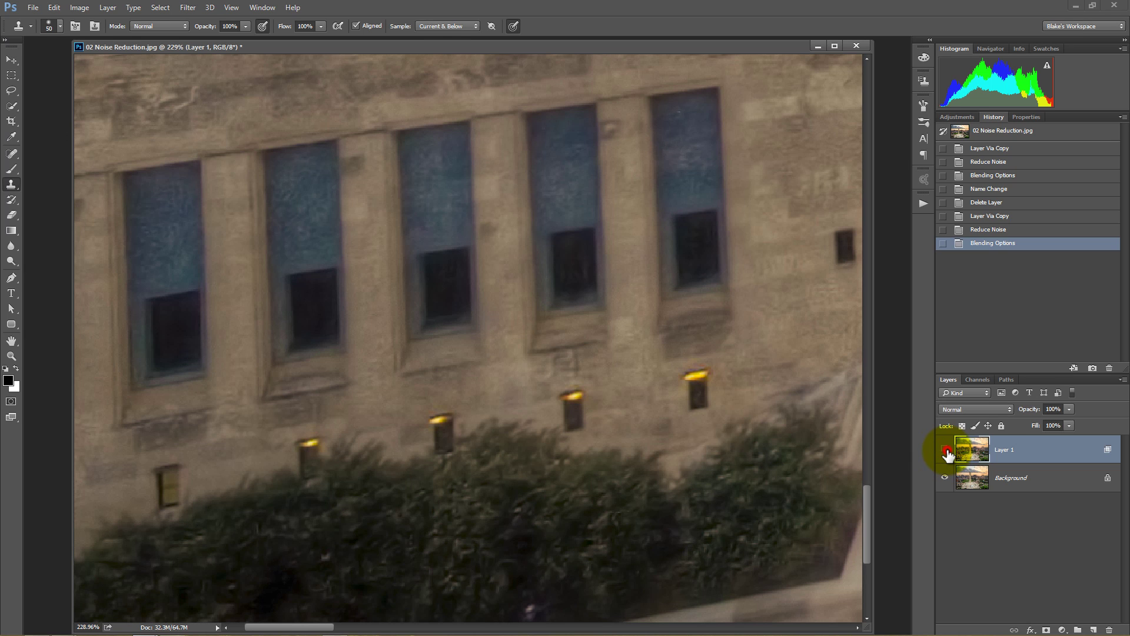
{"action": "left_click", "coordinate": [944, 450]}
{"action": "left_click", "coordinate": [945, 450]}
{"action": "left_click_drag", "start_coordinate": [577, 519], "coordinate": [634, 372]}
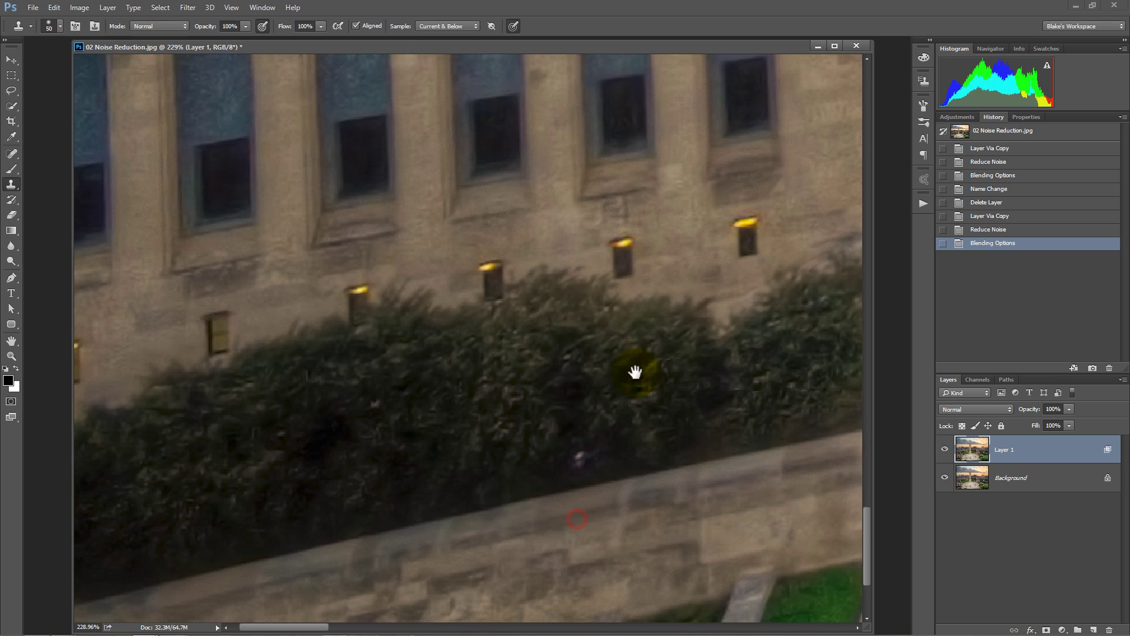
Compare the building's windows up close and the whole cityscape with the noise reduction layer hidden and shown, leaving it visible.
{"action": "left_click", "coordinate": [944, 450]}
{"action": "left_click", "coordinate": [944, 450]}
{"action": "left_click_drag", "start_coordinate": [680, 248], "coordinate": [597, 409]}
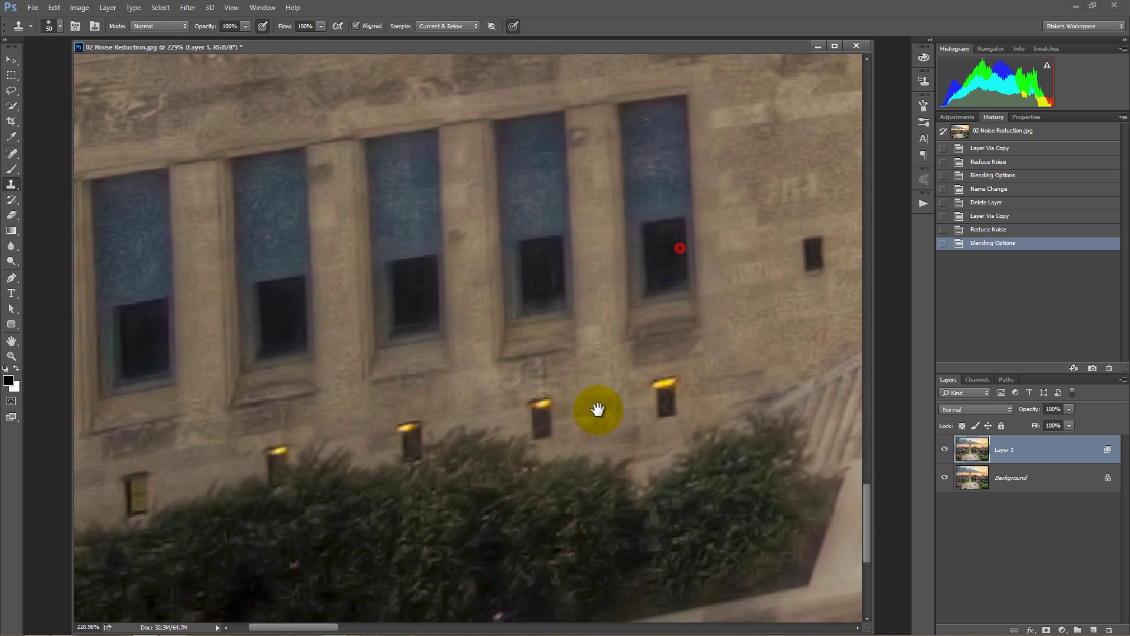
{"action": "left_click", "coordinate": [944, 451]}
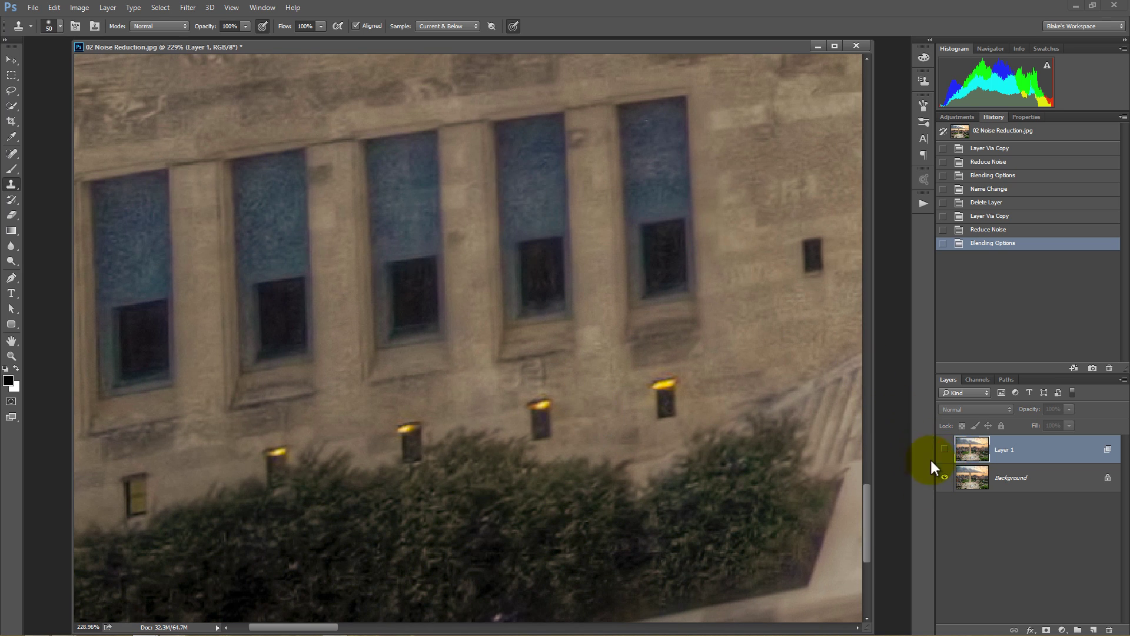
{"action": "left_click", "coordinate": [945, 450]}
{"action": "key", "text": "ctrl+0"}
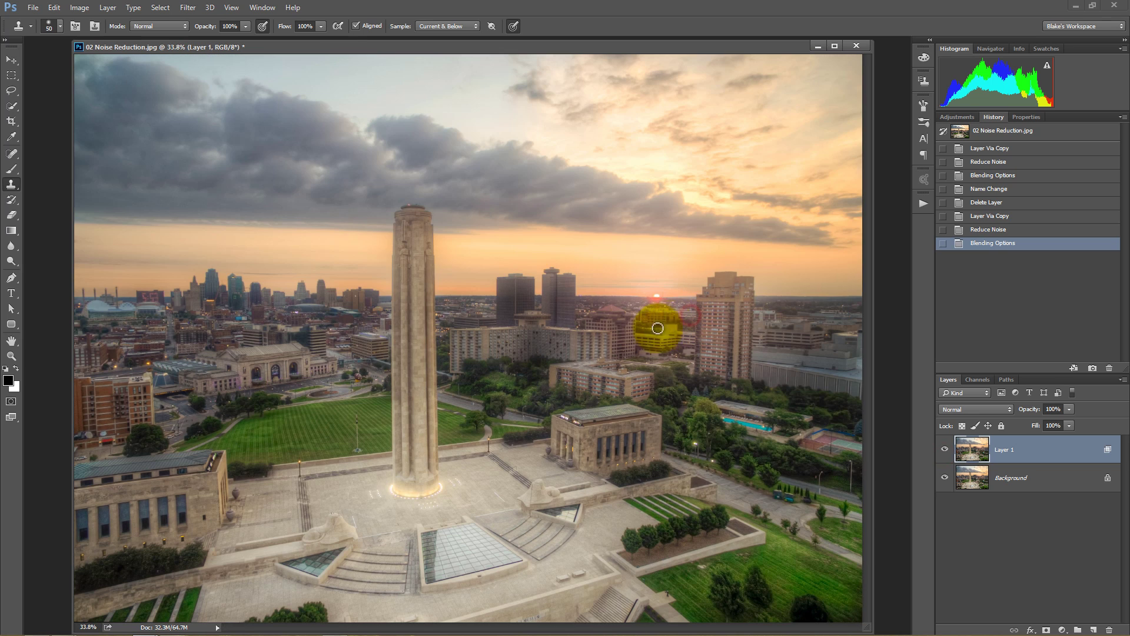
{"action": "left_click", "coordinate": [941, 453]}
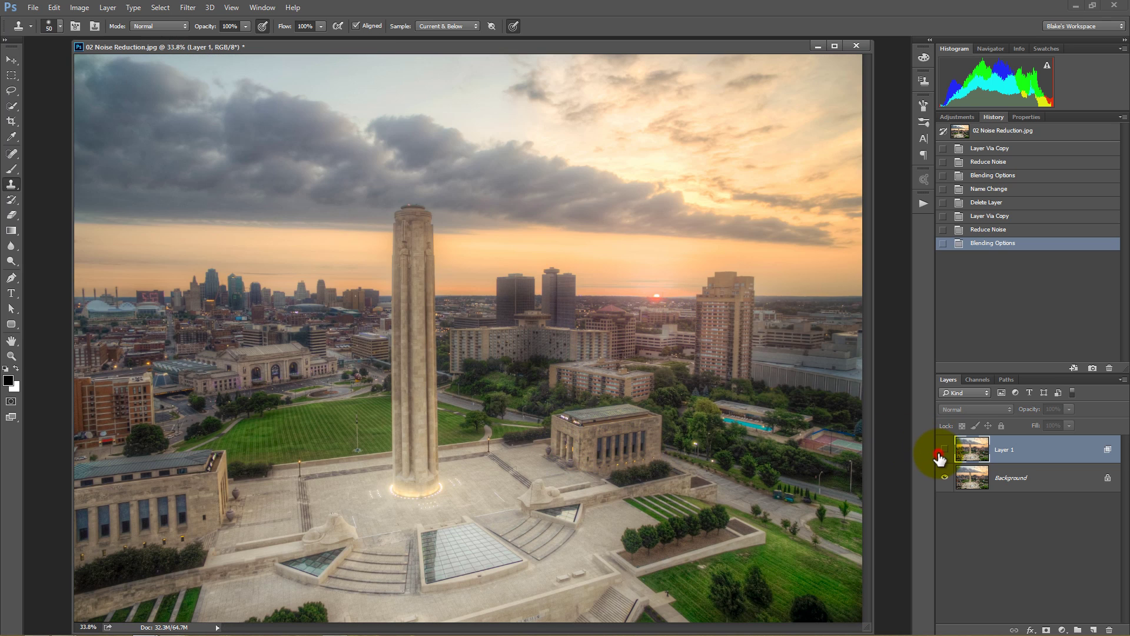
{"action": "left_click", "coordinate": [942, 452]}
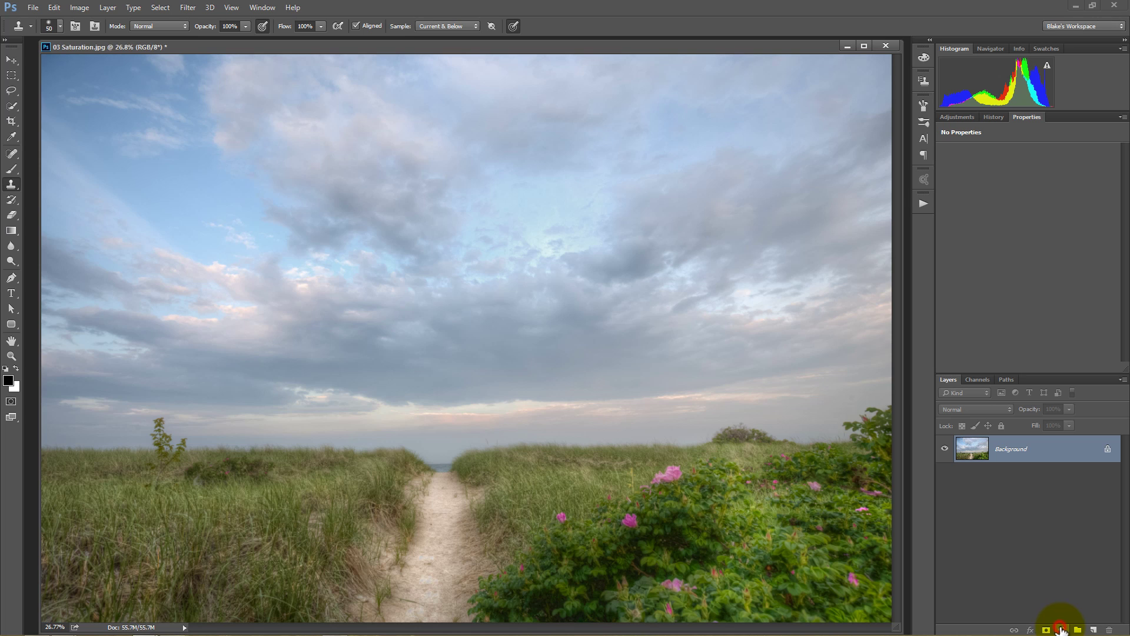
Add a Vibrance adjustment layer to the beach path photo with Vibrance +100 and Saturation +29, and check it against the original.
{"action": "left_click", "coordinate": [1061, 629]}
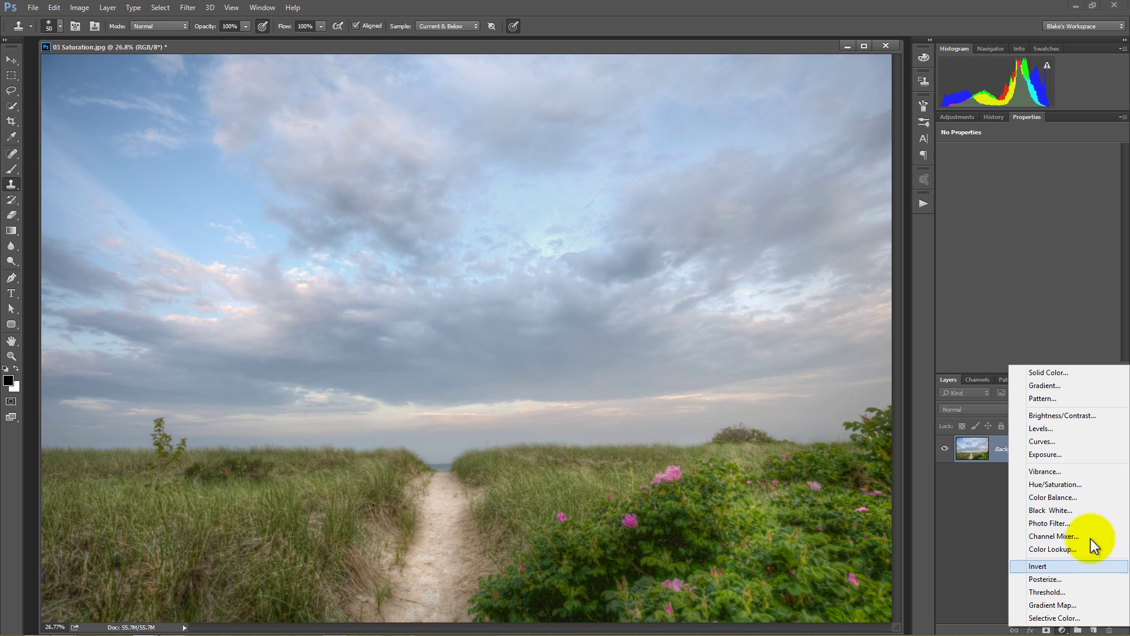
{"action": "left_click", "coordinate": [1042, 471]}
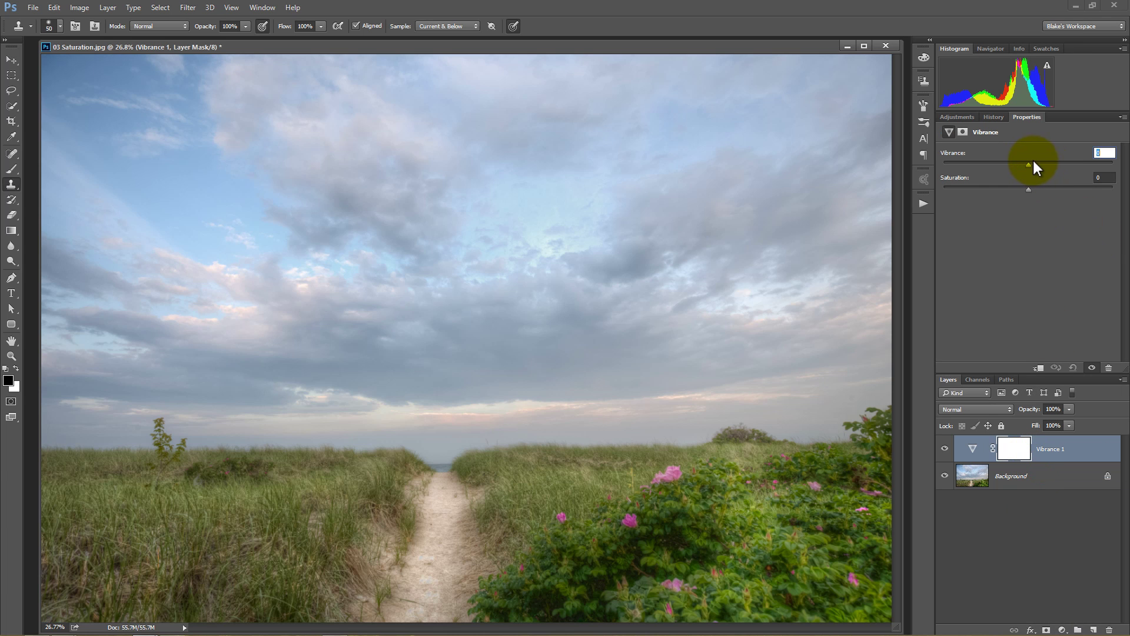
{"action": "type", "text": "100"}
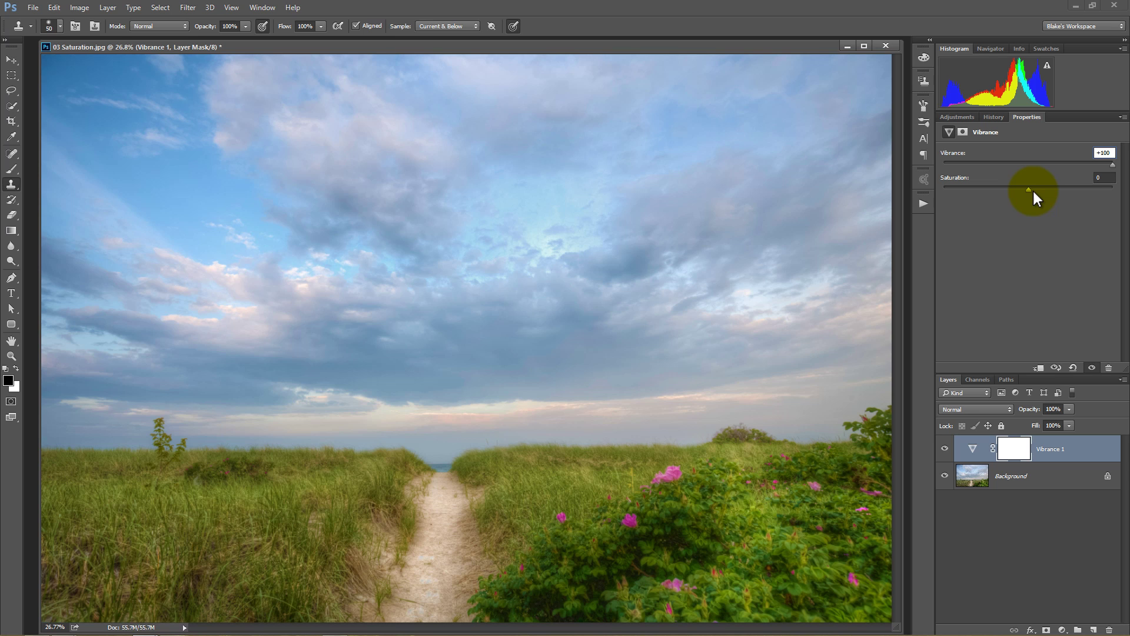
{"action": "mouse_move", "coordinate": [1057, 190]}
{"action": "left_mouse_down"}
{"action": "mouse_move", "coordinate": [1069, 192]}
{"action": "mouse_move", "coordinate": [1052, 188]}
{"action": "left_mouse_up"}
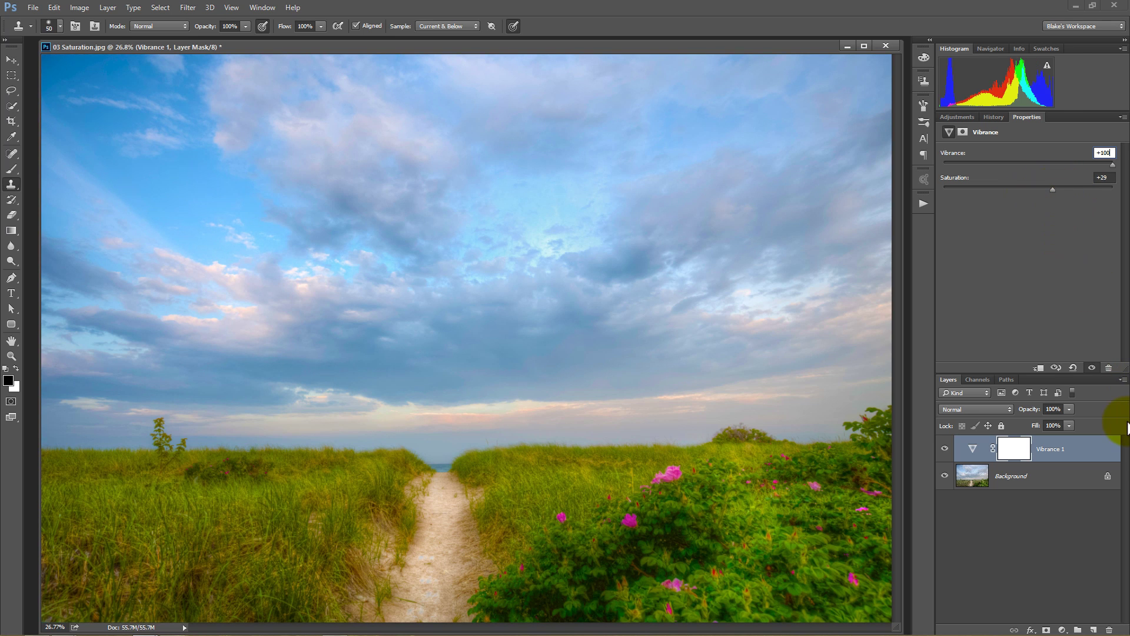
{"action": "left_click", "coordinate": [945, 450]}
{"action": "left_click", "coordinate": [944, 450]}
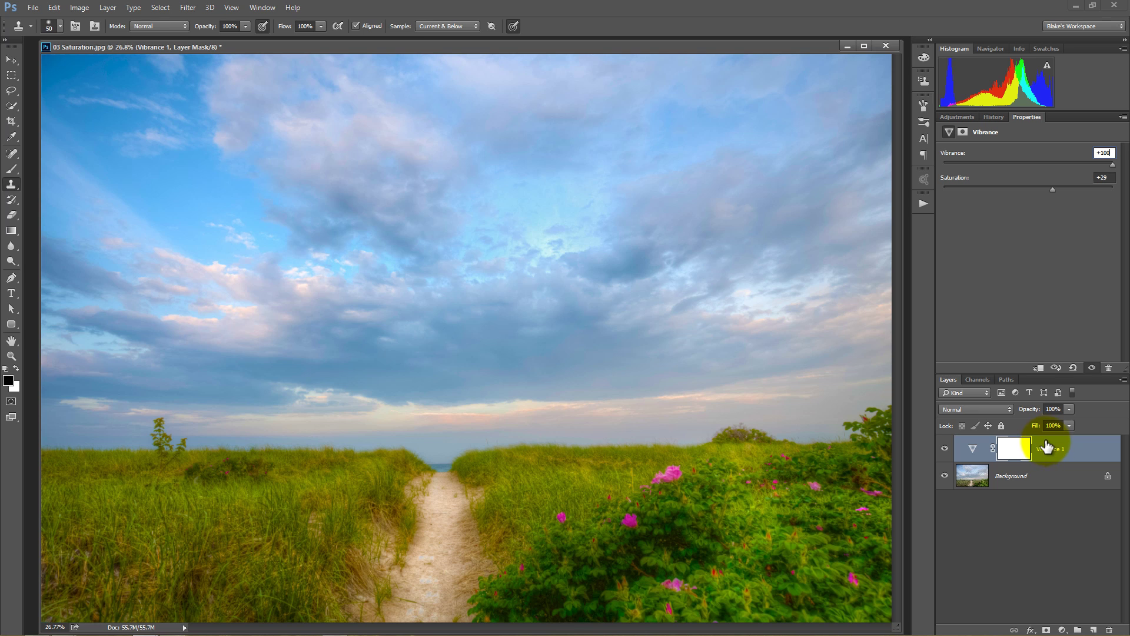
In the Vibrance layer's Blending Options, split the underlying layer's black Blend If slider for Gray to 20 / 188.
{"action": "left_click", "coordinate": [1098, 459]}
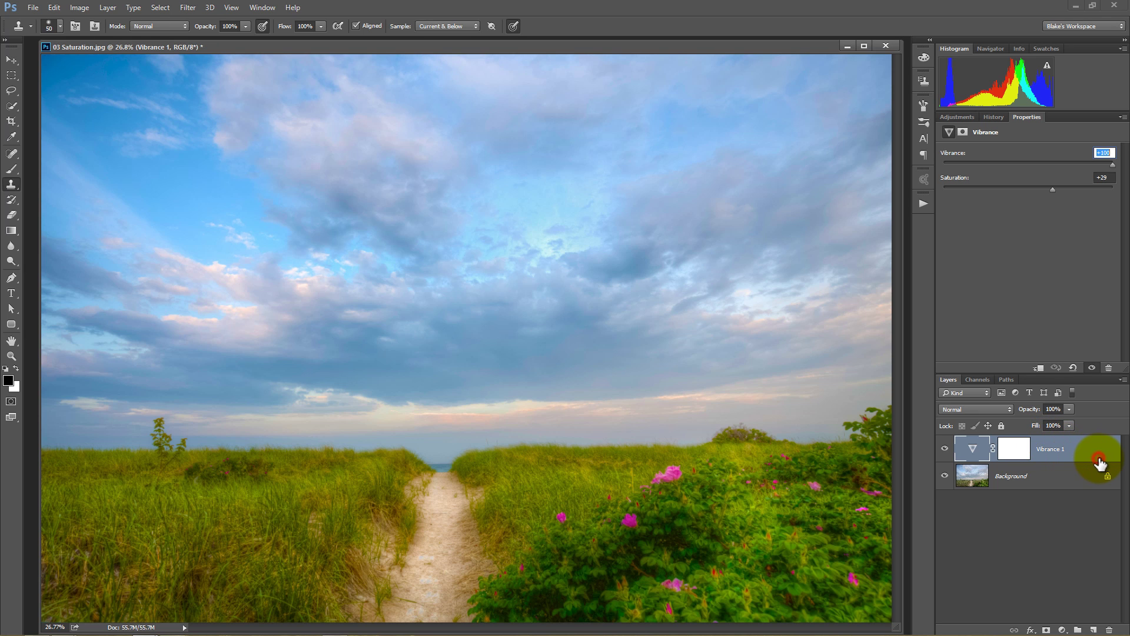
{"action": "double_click", "coordinate": [1099, 460]}
{"action": "left_click_drag", "start_coordinate": [824, 38], "coordinate": [825, 166]}
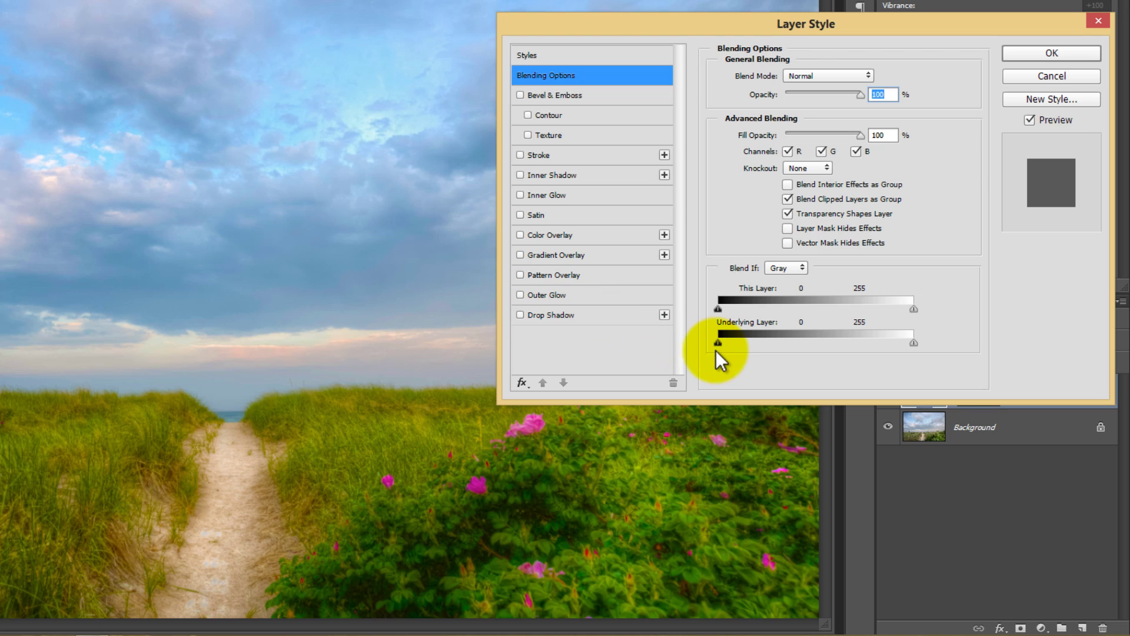
{"action": "left_click_drag", "start_coordinate": [719, 340], "coordinate": [833, 355]}
{"action": "mouse_move", "coordinate": [747, 362]}
{"action": "left_mouse_down"}
{"action": "mouse_move", "coordinate": [713, 361]}
{"action": "mouse_move", "coordinate": [734, 344]}
{"action": "left_mouse_up"}
{"action": "key", "text": "alt"}
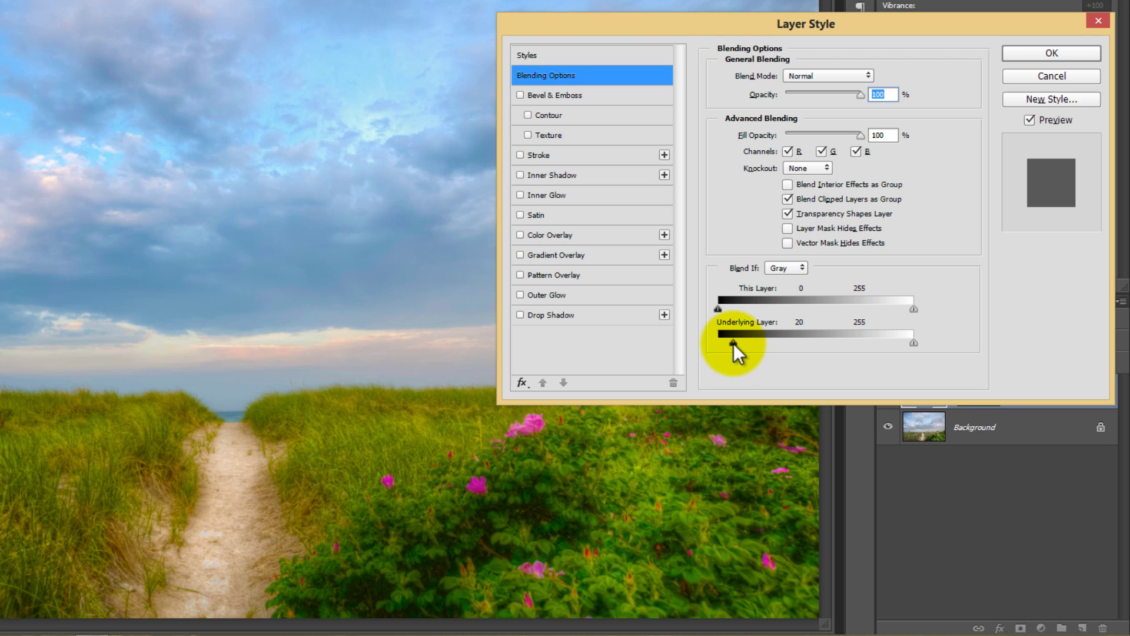
{"action": "key", "text": "alt"}
{"action": "left_click_drag", "start_coordinate": [733, 343], "coordinate": [799, 346]}
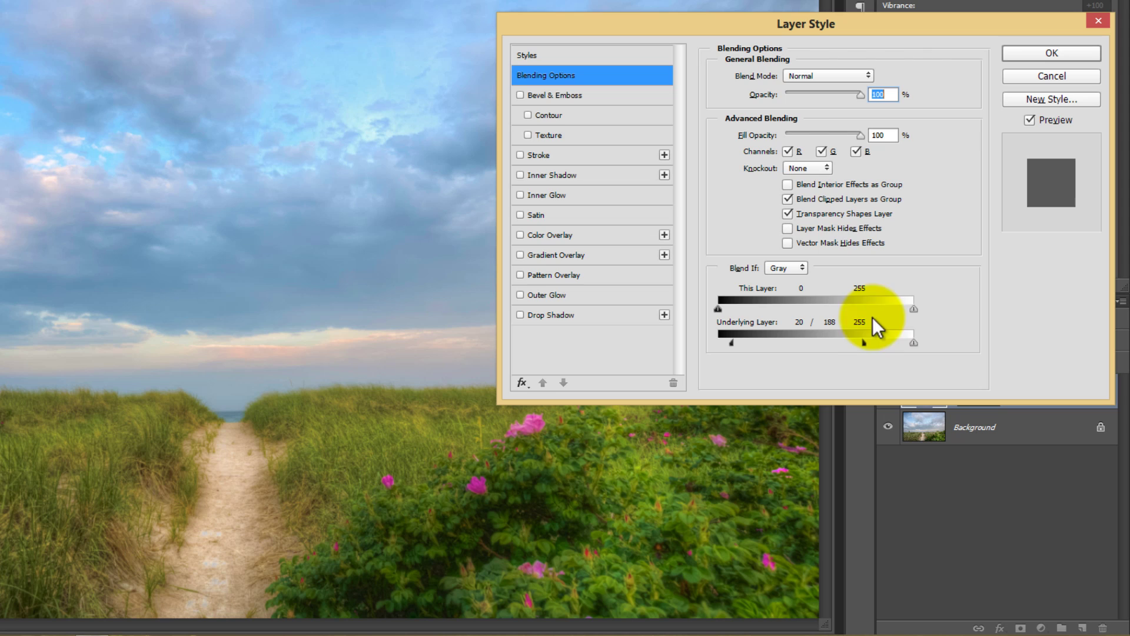
Split the underlying layer's white Blend If slider to 87 / 235, tighten the black split to 20 / 173, and check the preview.
{"action": "left_click_drag", "start_coordinate": [913, 344], "coordinate": [901, 346]}
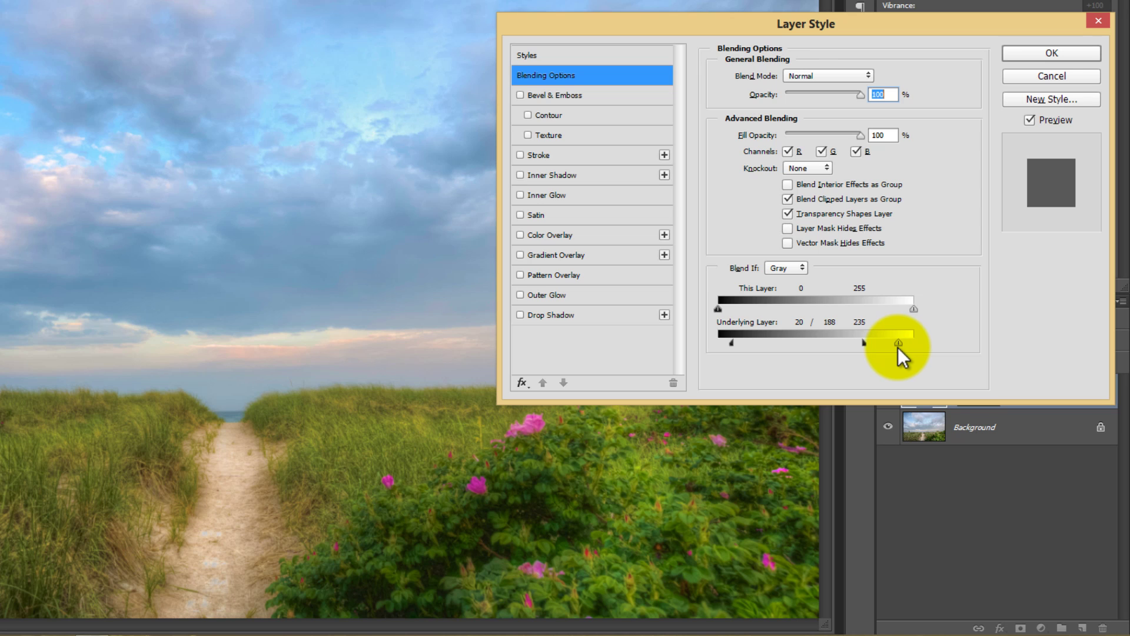
{"action": "key", "text": "alt"}
{"action": "left_click_drag", "start_coordinate": [898, 344], "coordinate": [787, 347]}
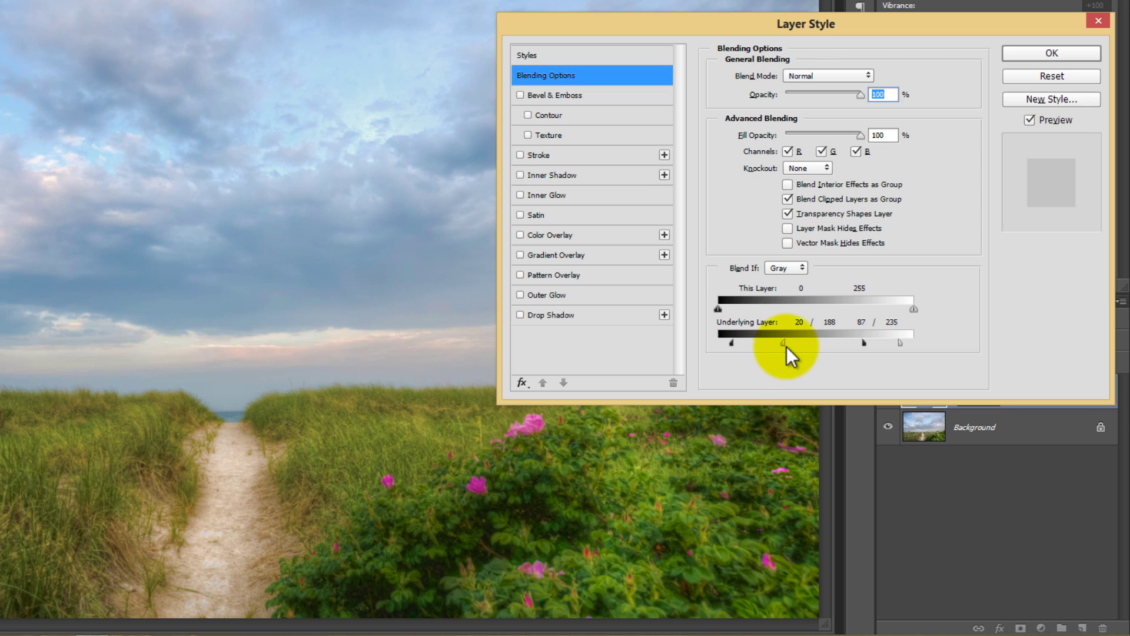
{"action": "left_click_drag", "start_coordinate": [862, 344], "coordinate": [854, 344]}
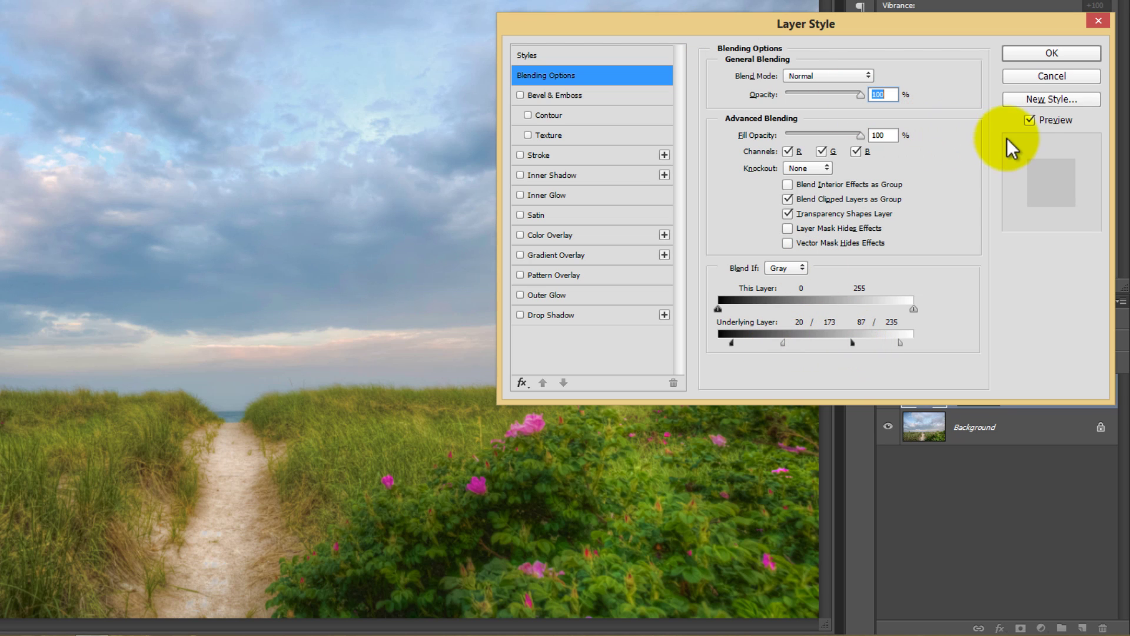
{"action": "left_click", "coordinate": [1029, 120]}
{"action": "left_click", "coordinate": [1029, 119]}
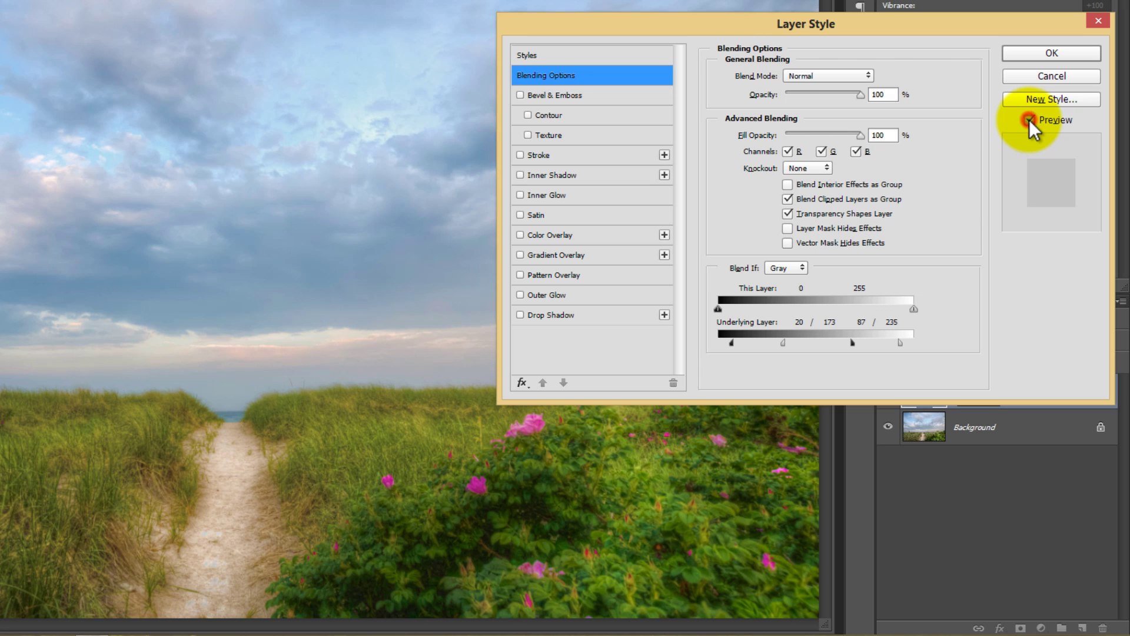
{"action": "left_click", "coordinate": [1029, 119]}
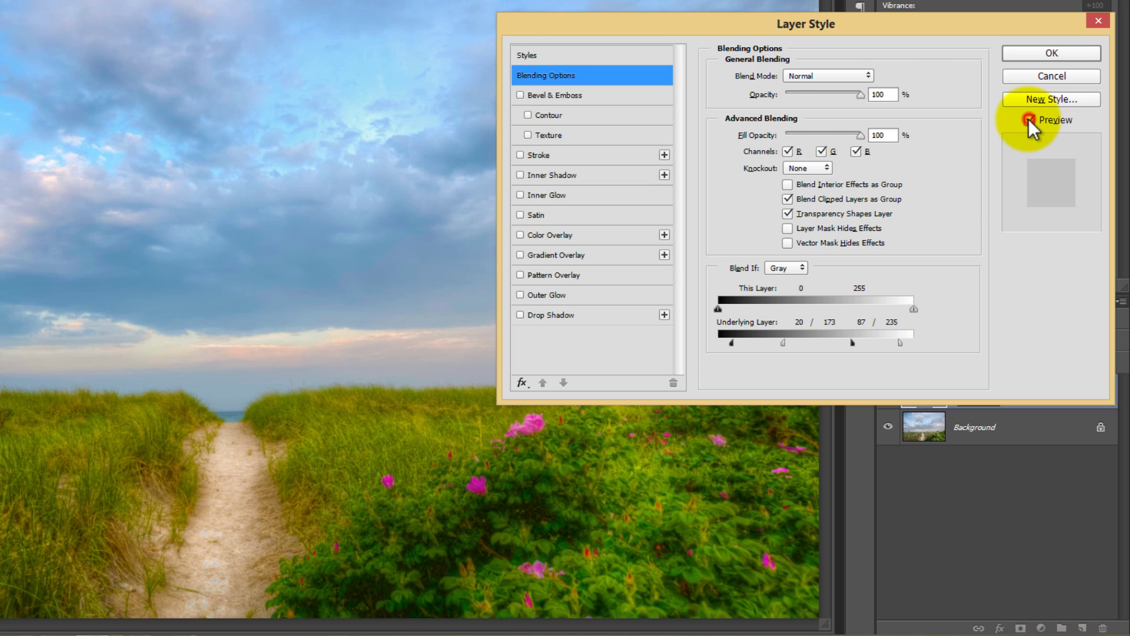
Split the underlying layer's bright Blend If slider for the Blue channel to 168 / 215, return to Gray, and apply the blending options.
{"action": "left_click", "coordinate": [804, 270]}
{"action": "left_click", "coordinate": [786, 305]}
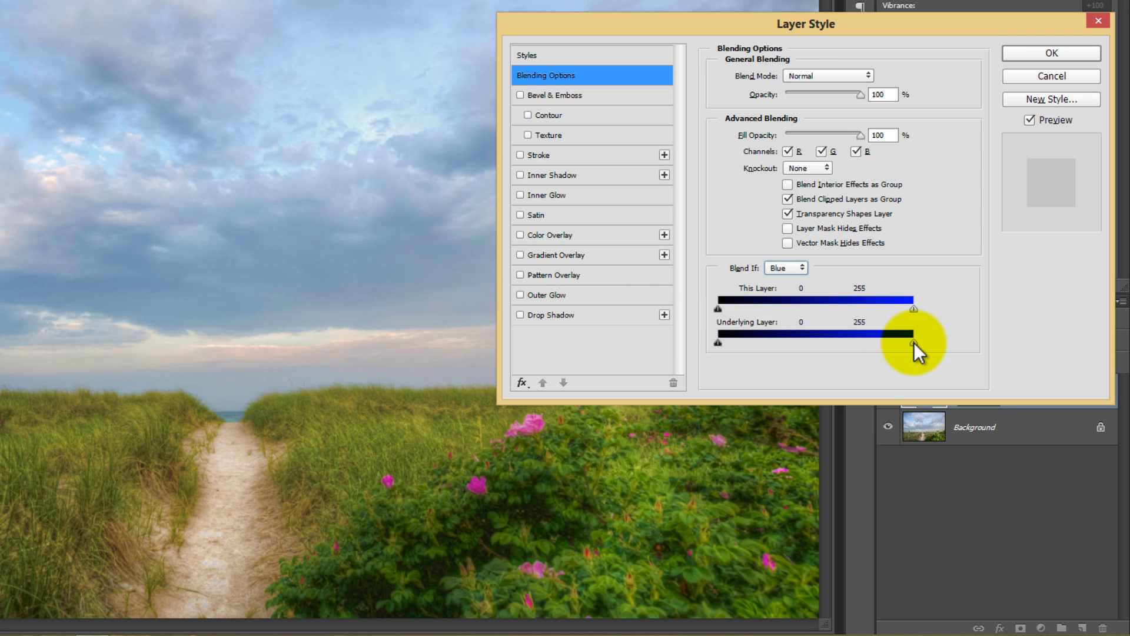
{"action": "left_click_drag", "start_coordinate": [915, 342], "coordinate": [907, 343]}
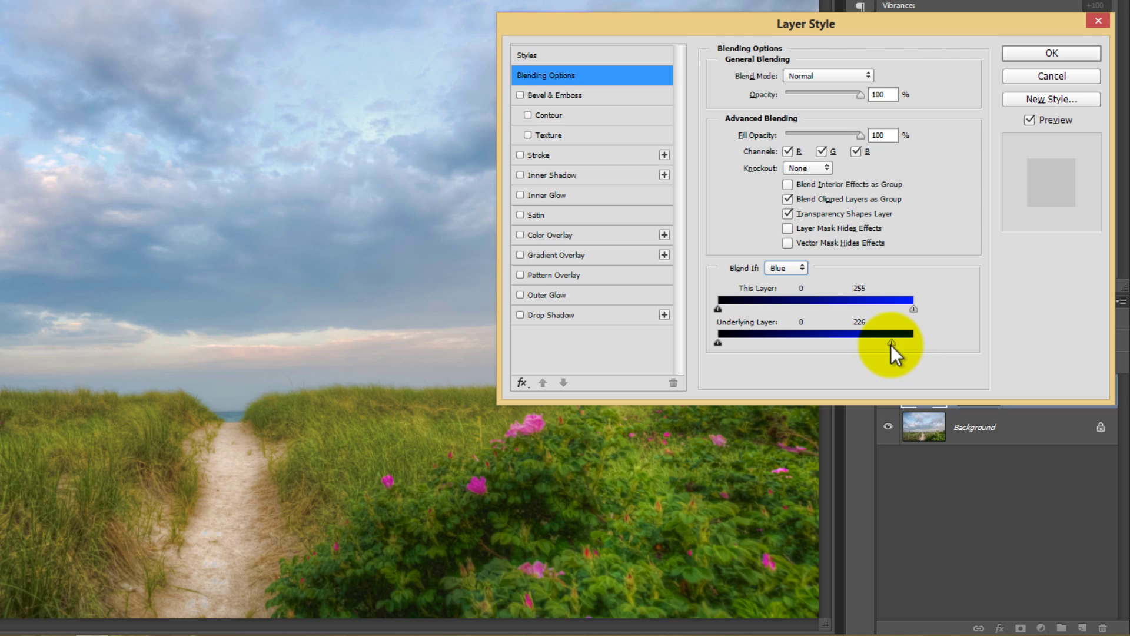
{"action": "key", "text": "alt"}
{"action": "left_click_drag", "start_coordinate": [883, 345], "coordinate": [867, 344]}
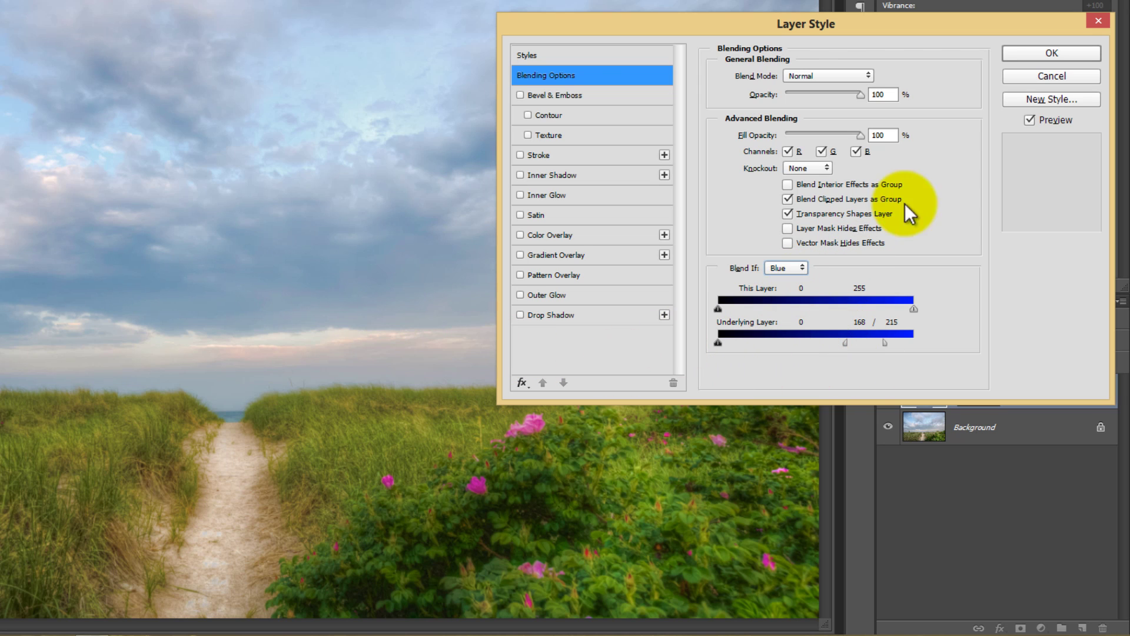
{"action": "left_click", "coordinate": [784, 268]}
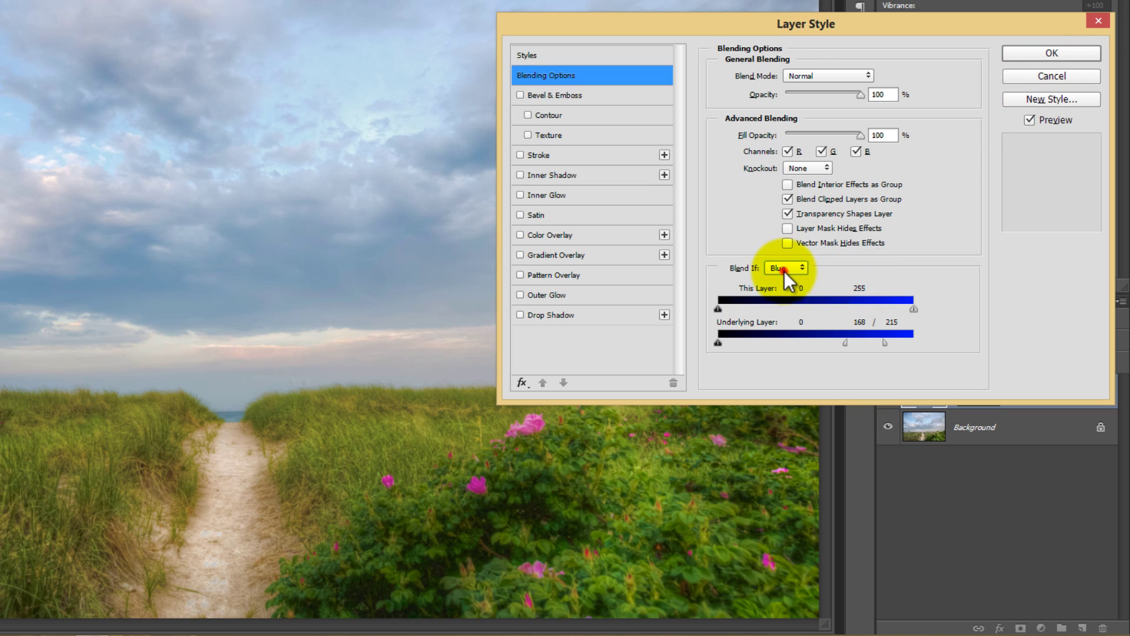
{"action": "left_click", "coordinate": [783, 278]}
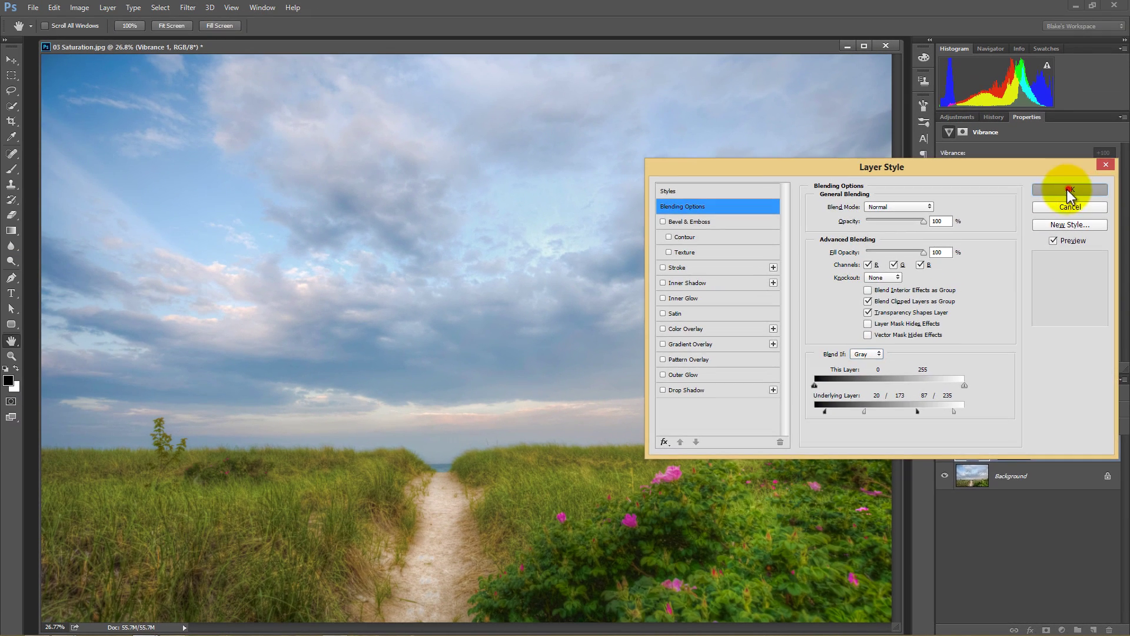
{"action": "left_click", "coordinate": [1066, 189]}
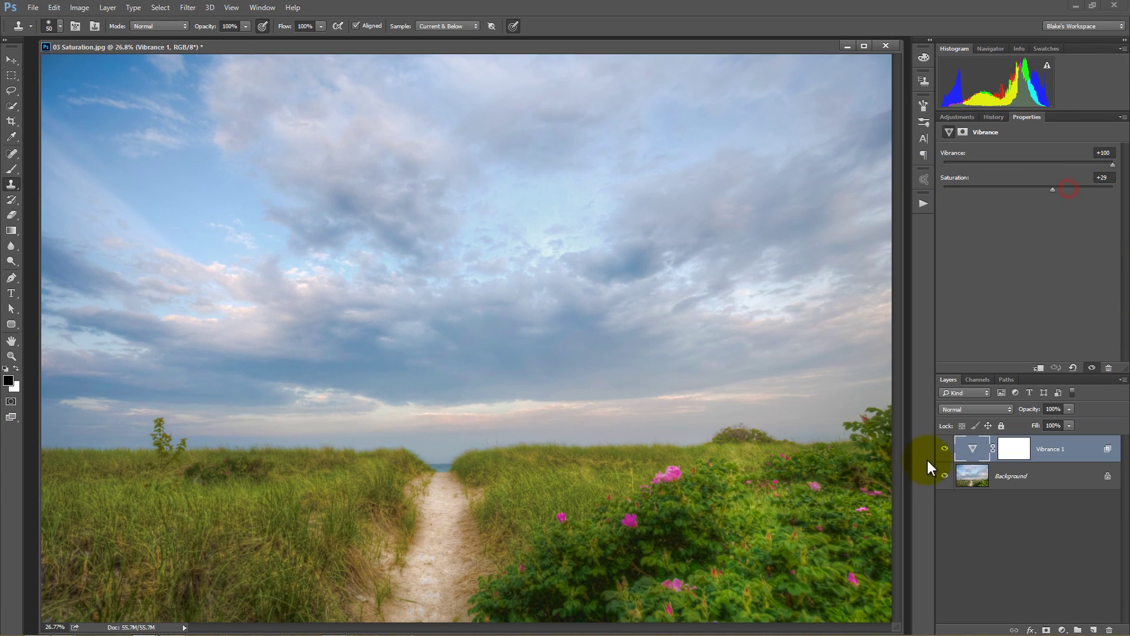
Compare the beach path photo with the Blend If-limited Vibrance layer hidden and shown, leaving it visible.
{"action": "left_click", "coordinate": [945, 449]}
{"action": "left_click", "coordinate": [944, 449]}
{"action": "left_click", "coordinate": [944, 449]}
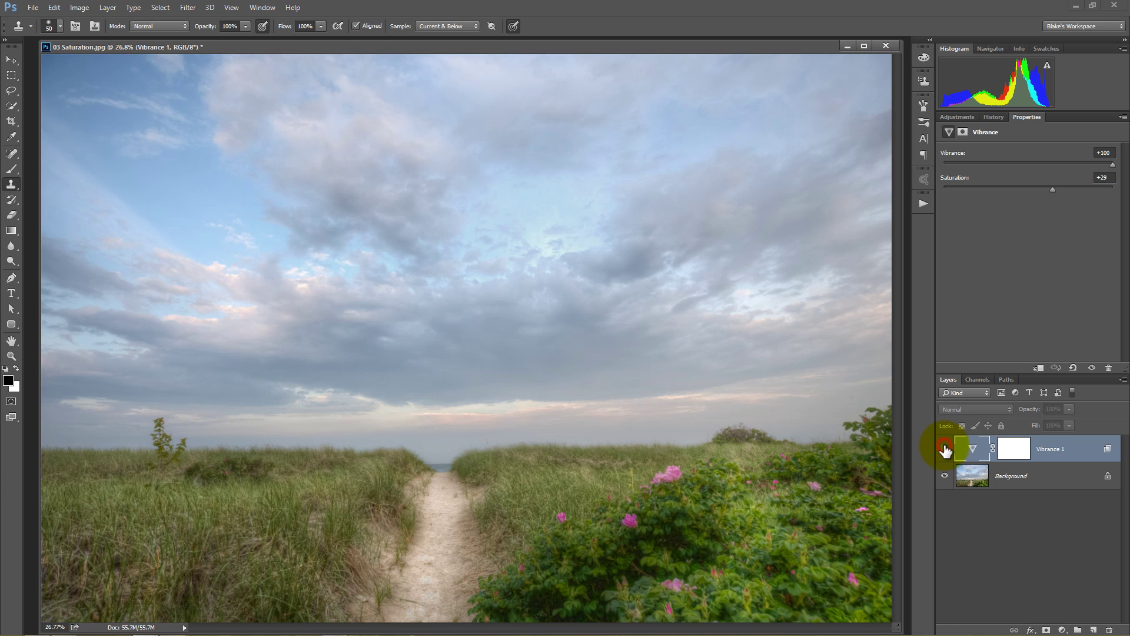
{"action": "left_click", "coordinate": [945, 449]}
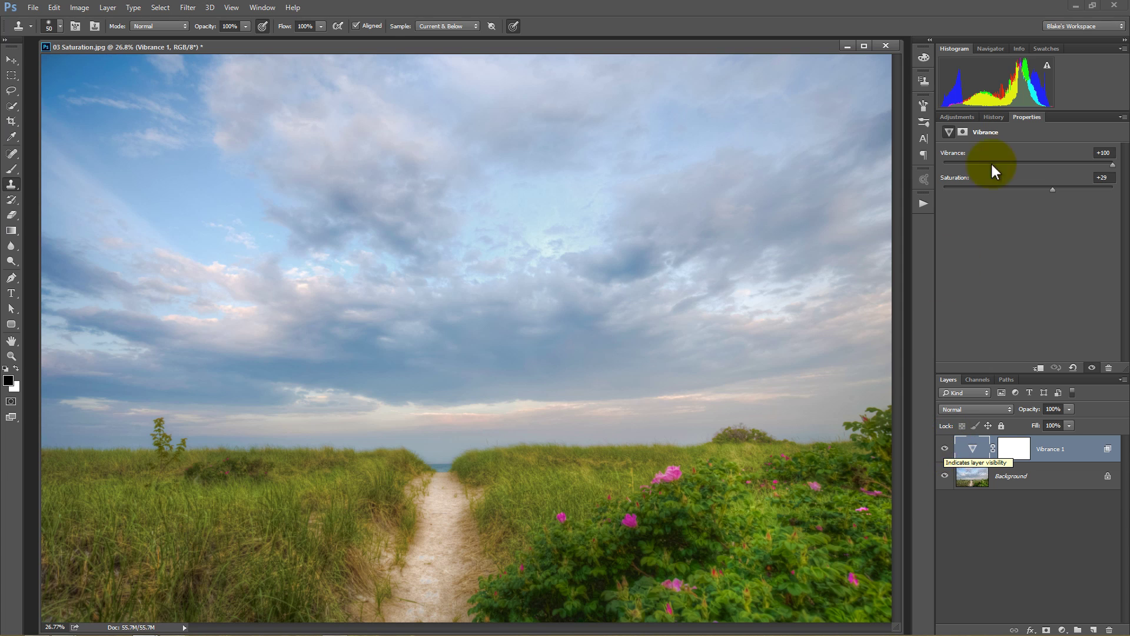
Compare the history states before and after the Vibrance layer's Blending Options, keeping the latest state, and recheck the layer hidden and shown.
{"action": "left_click", "coordinate": [992, 117]}
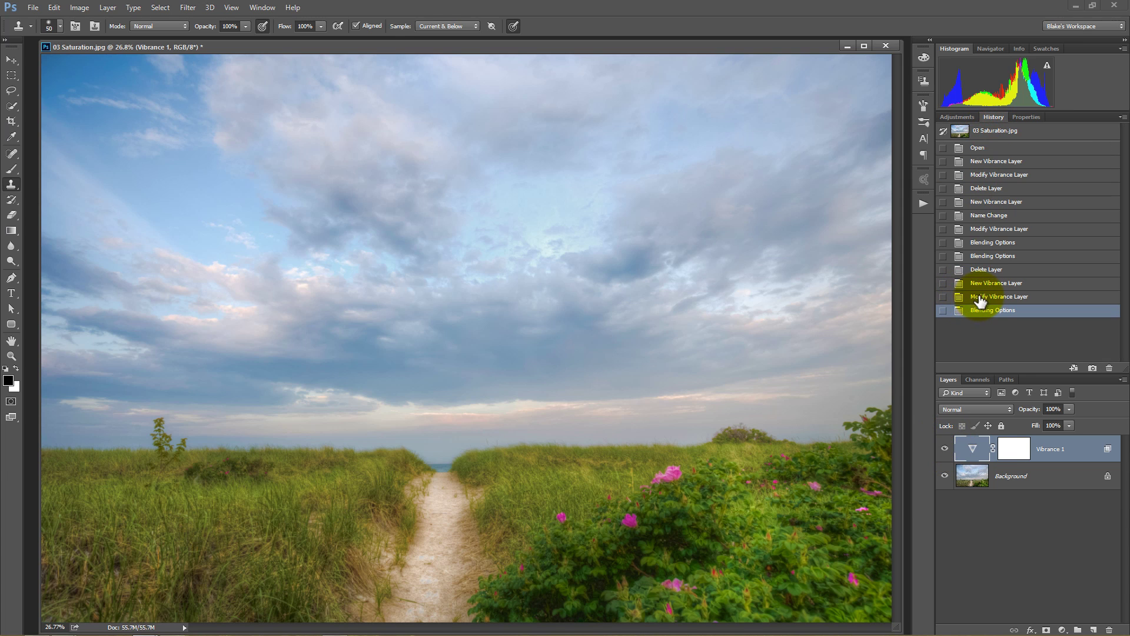
{"action": "left_click", "coordinate": [984, 297]}
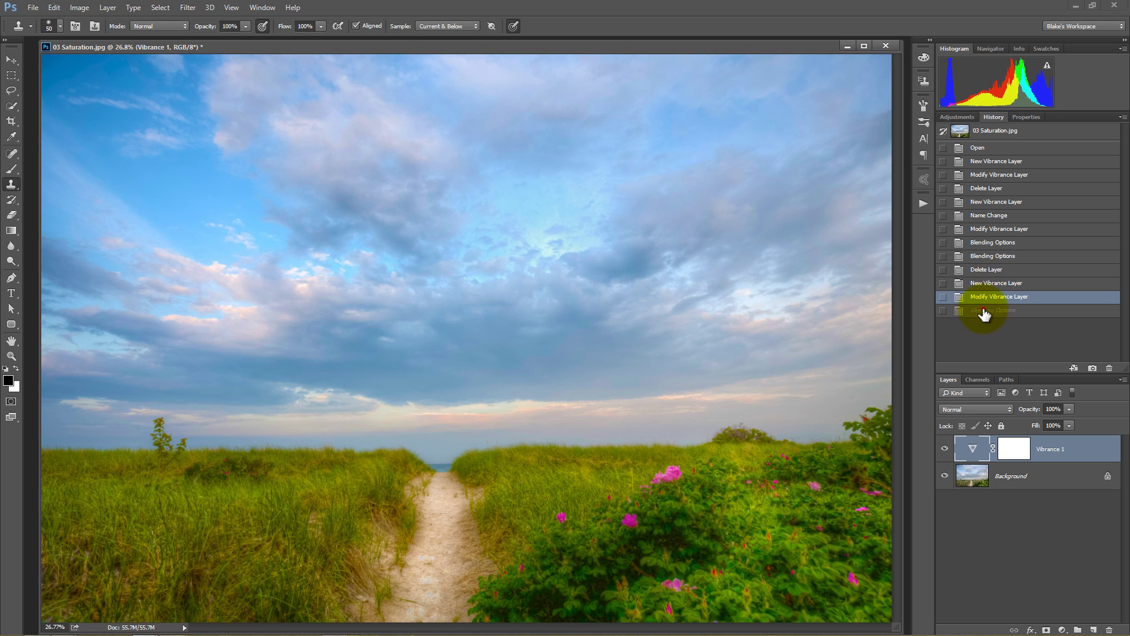
{"action": "left_click", "coordinate": [984, 312]}
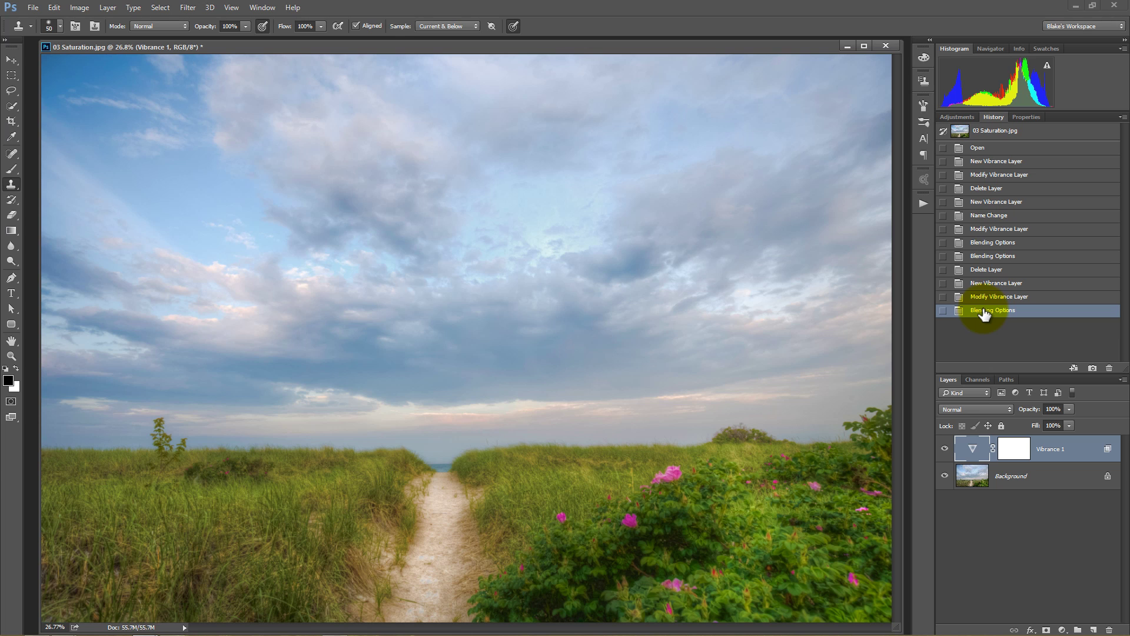
{"action": "left_click", "coordinate": [944, 449]}
{"action": "left_click", "coordinate": [944, 450]}
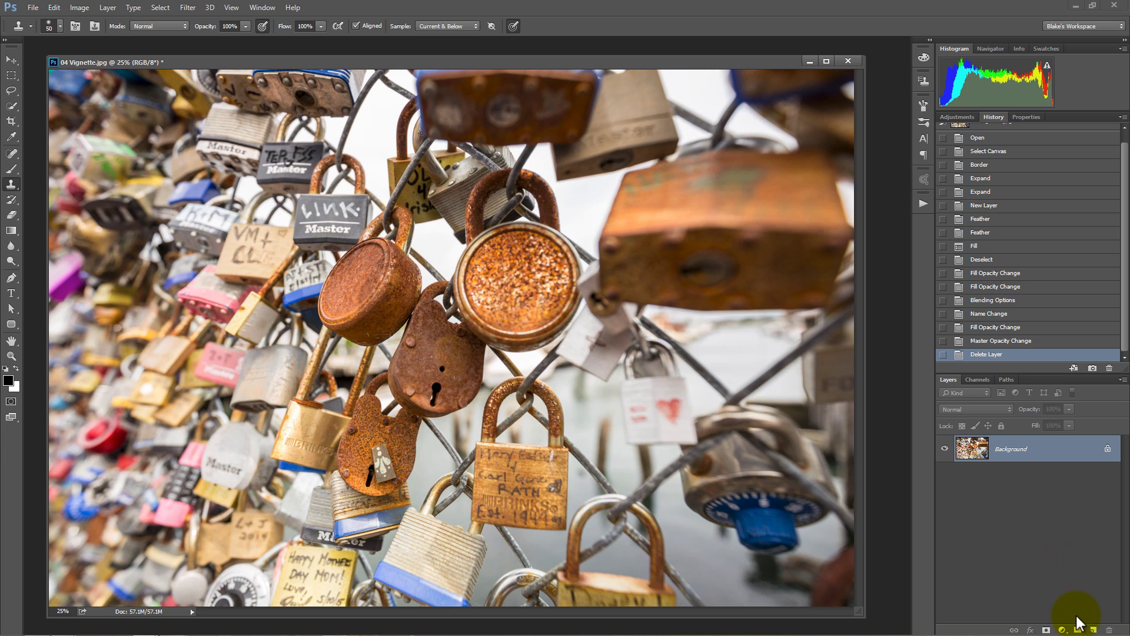
Add a new black-filled layer over the padlock photo and lower its opacity to 75%.
{"action": "left_click", "coordinate": [1093, 630]}
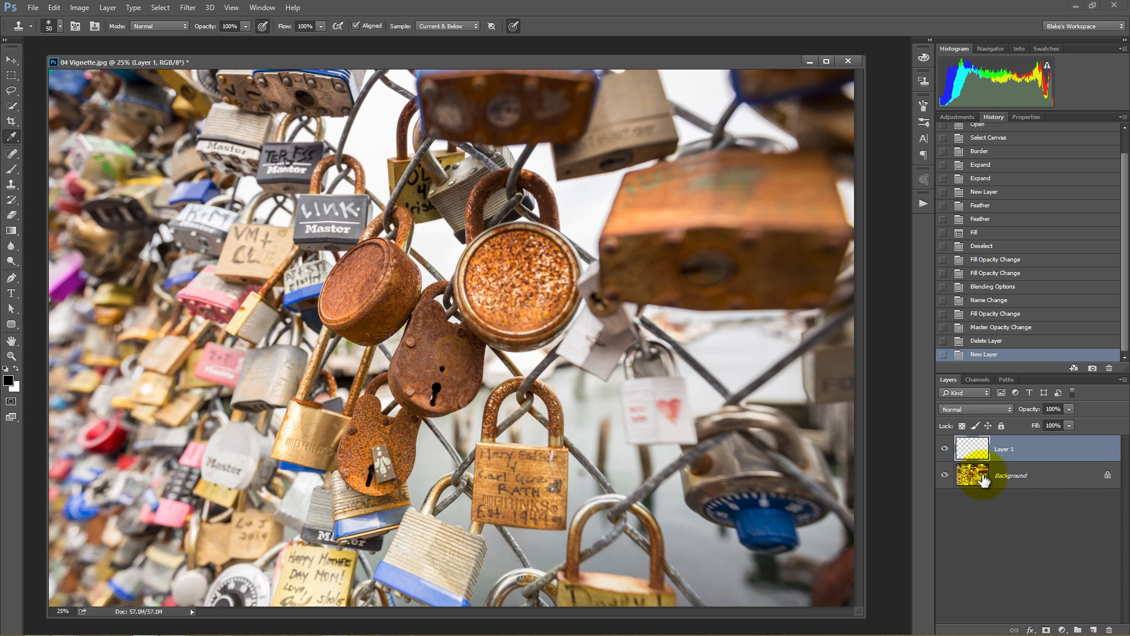
{"action": "key", "text": "shift+F5"}
{"action": "key", "text": "Return"}
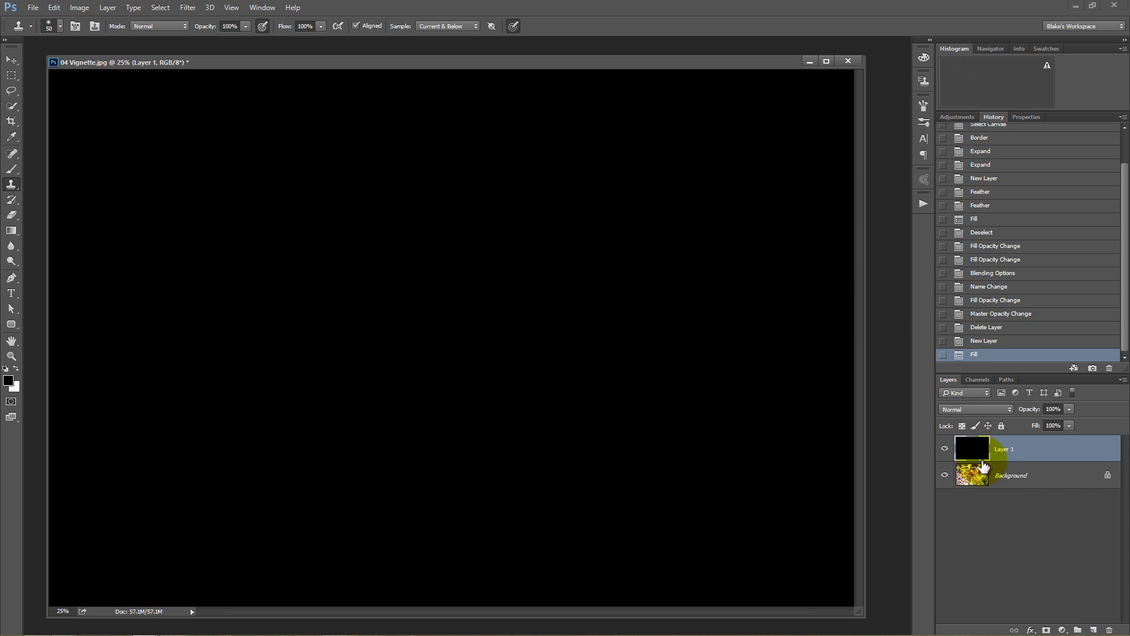
{"action": "left_click", "coordinate": [1069, 410]}
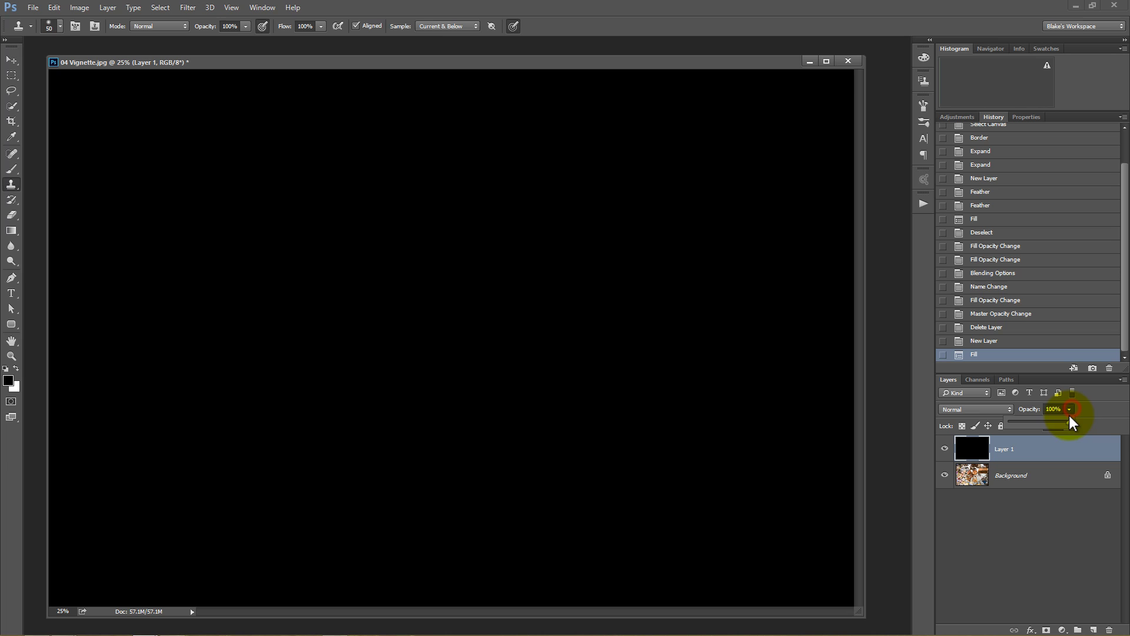
{"action": "left_click_drag", "start_coordinate": [1059, 419], "coordinate": [1055, 422]}
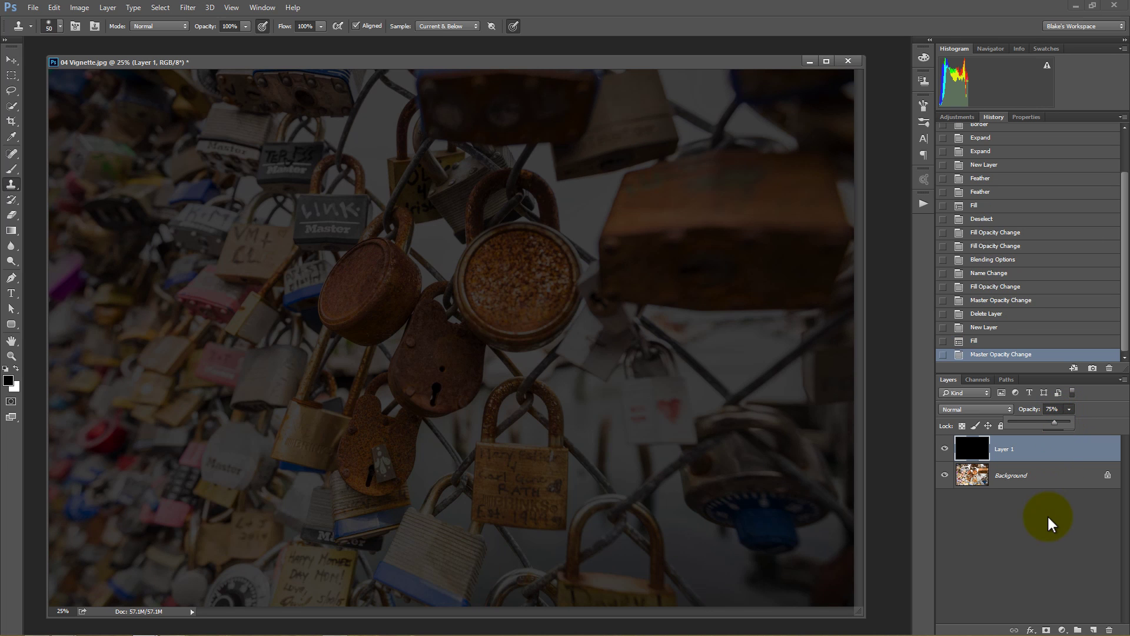
Add a layer mask to the black layer and paint it black with a 4600 px brush over the central padlocks.
{"action": "left_click", "coordinate": [1052, 630]}
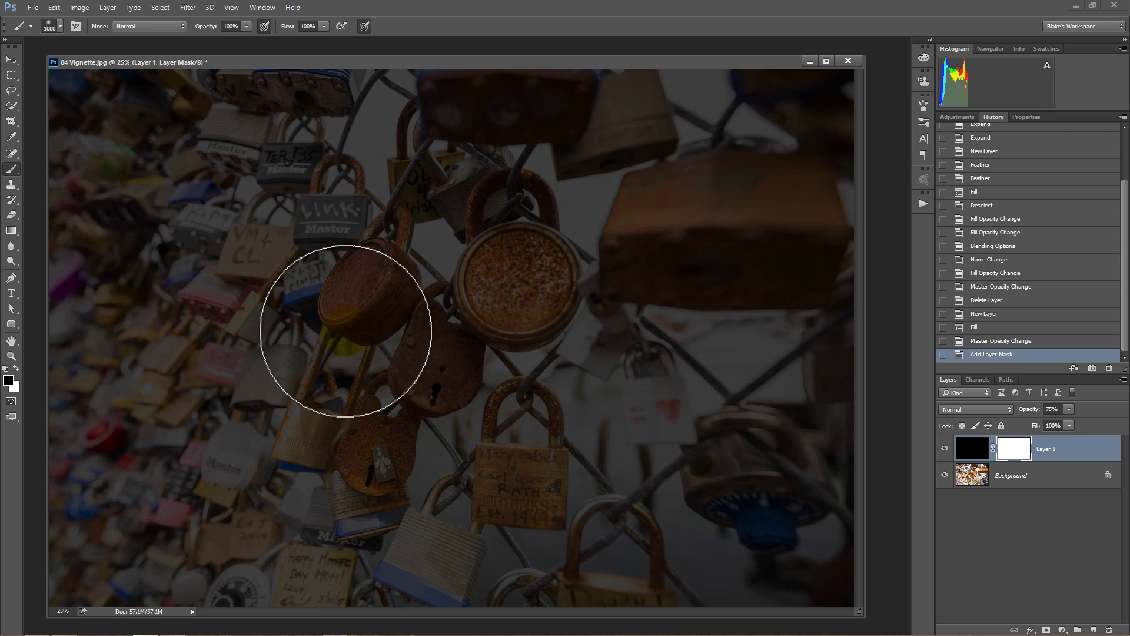
{"action": "left_click", "coordinate": [9, 380]}
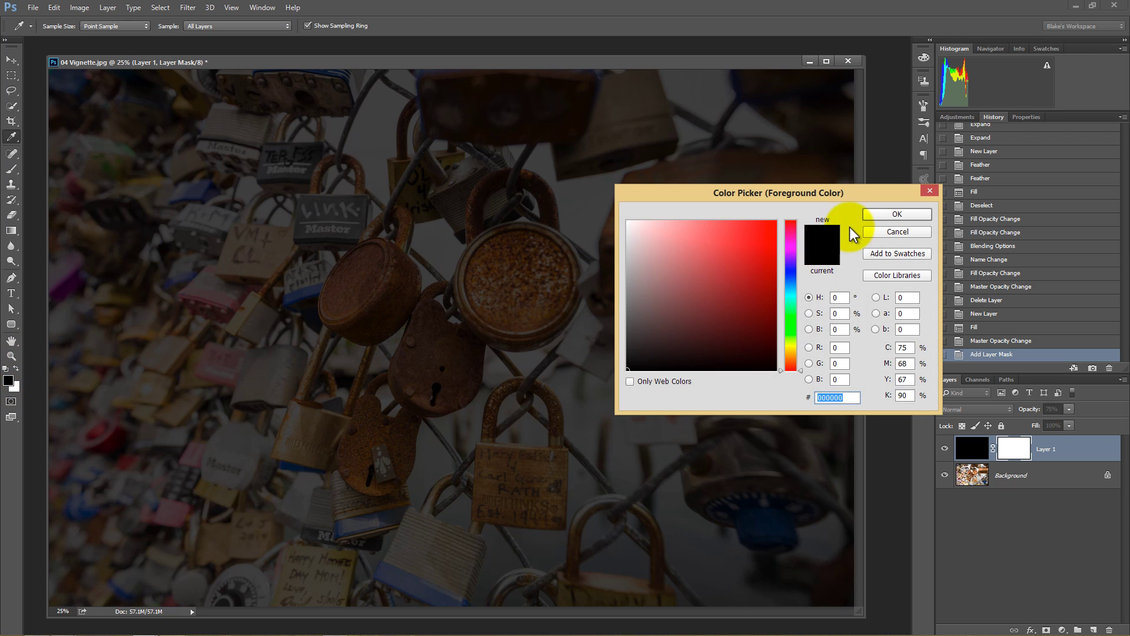
{"action": "left_click", "coordinate": [865, 215]}
{"action": "key", "text": "b"}
{"action": "key", "text": "bracketright"}
{"action": "key", "text": "bracketright"}
{"action": "key", "text": "bracketright"}
{"action": "key", "text": "bracketright"}
{"action": "key", "text": "bracketright"}
{"action": "key", "text": "bracketright"}
{"action": "key", "text": "bracketright"}
{"action": "key", "text": "bracketright"}
{"action": "key", "text": "bracketright"}
{"action": "key", "text": "bracketright"}
{"action": "key", "text": "bracketright"}
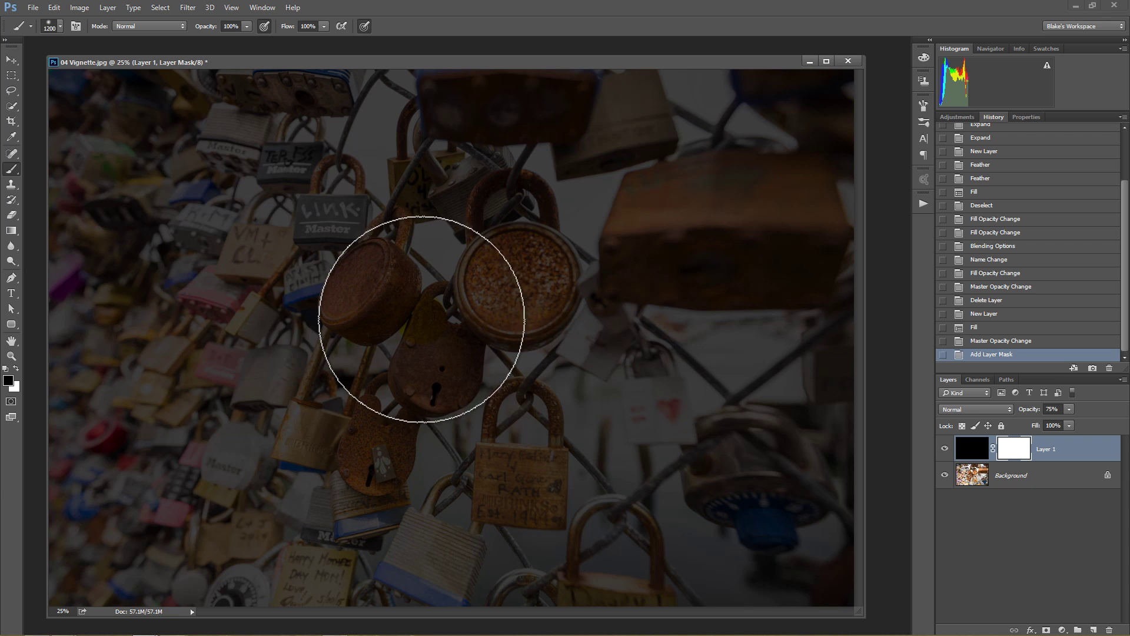
{"action": "key", "text": "bracketright"}
{"action": "key", "text": "bracketright"}
{"action": "key", "text": "bracketright"}
{"action": "key", "text": "bracketright"}
{"action": "key", "text": "bracketright"}
{"action": "key", "text": "bracketright"}
{"action": "key", "text": "bracketright"}
{"action": "key", "text": "bracketright"}
{"action": "key", "text": "bracketright"}
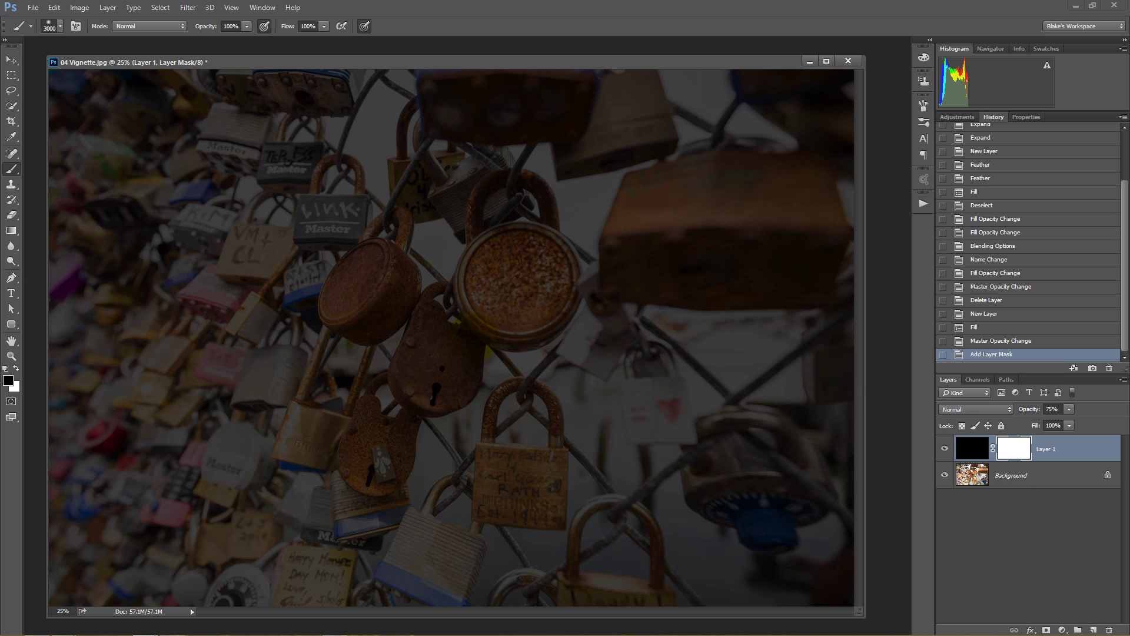
{"action": "left_click", "coordinate": [464, 331]}
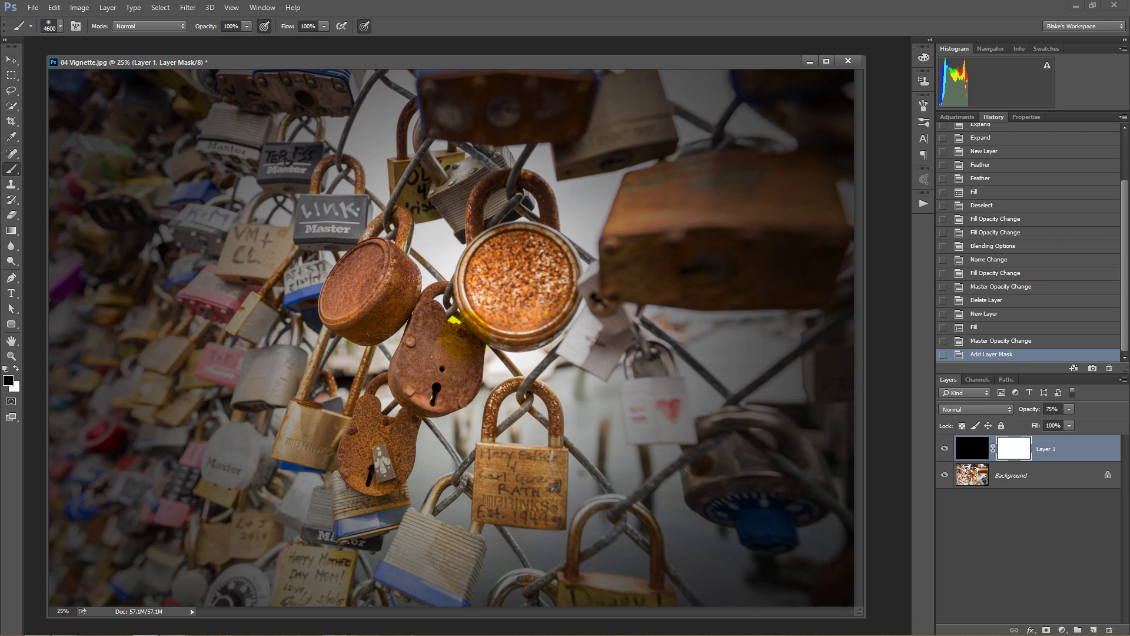
{"action": "left_click", "coordinate": [412, 337]}
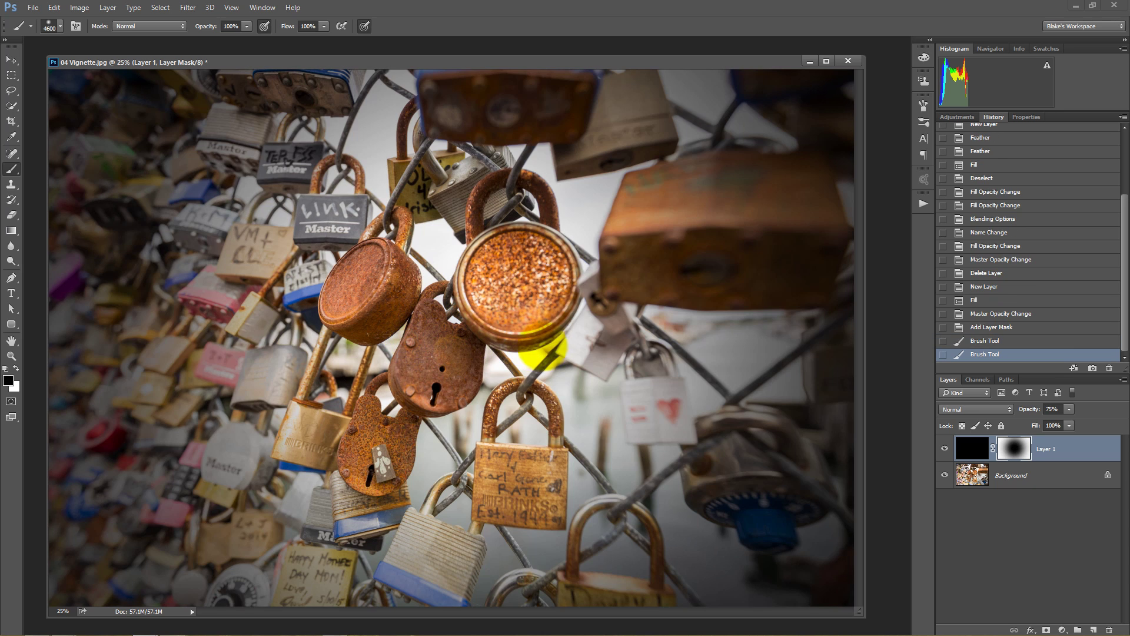
{"action": "left_click", "coordinate": [540, 341]}
{"action": "left_click", "coordinate": [601, 391]}
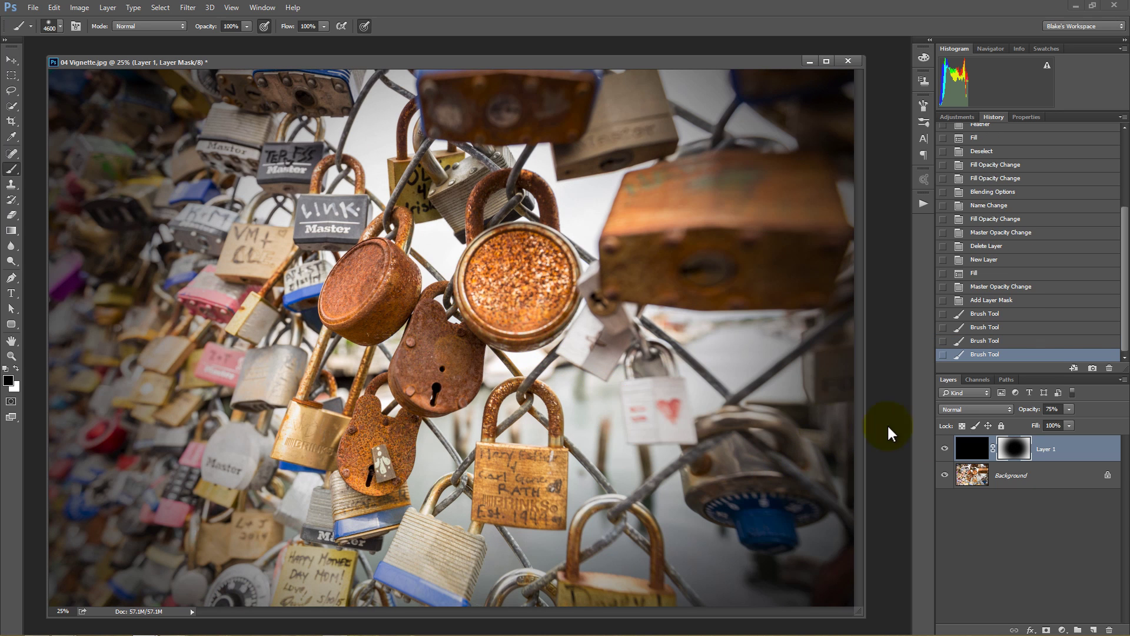
Compare the padlock photo with the vignette layer hidden and shown, including a close look at the highlights near the upper-right corner.
{"action": "left_click", "coordinate": [972, 448]}
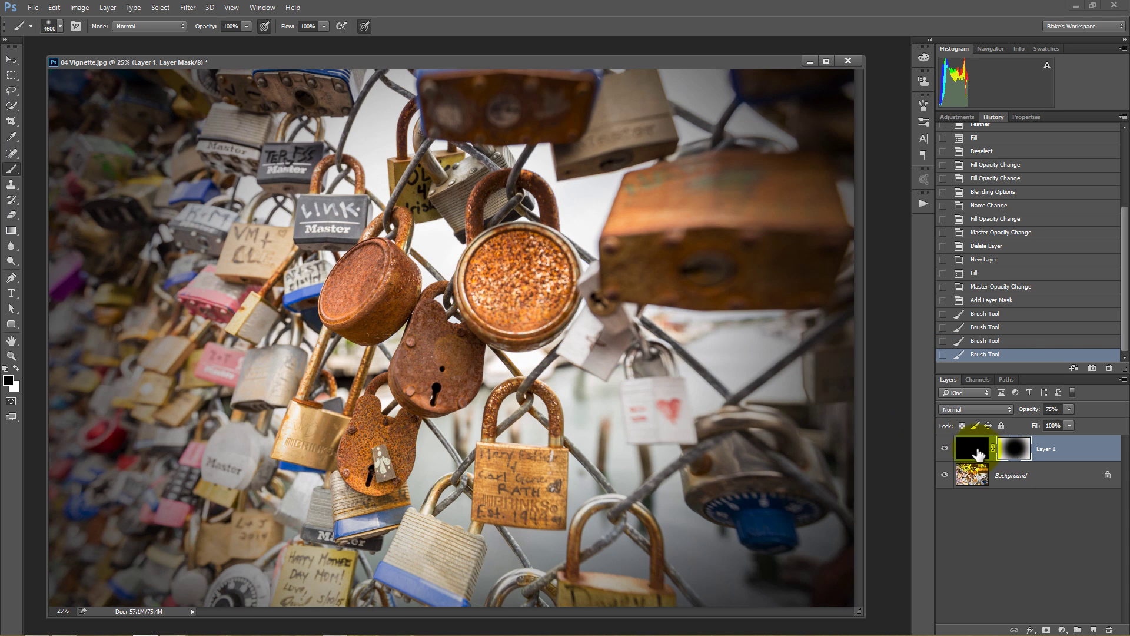
{"action": "left_click", "coordinate": [945, 449]}
{"action": "left_click", "coordinate": [944, 449]}
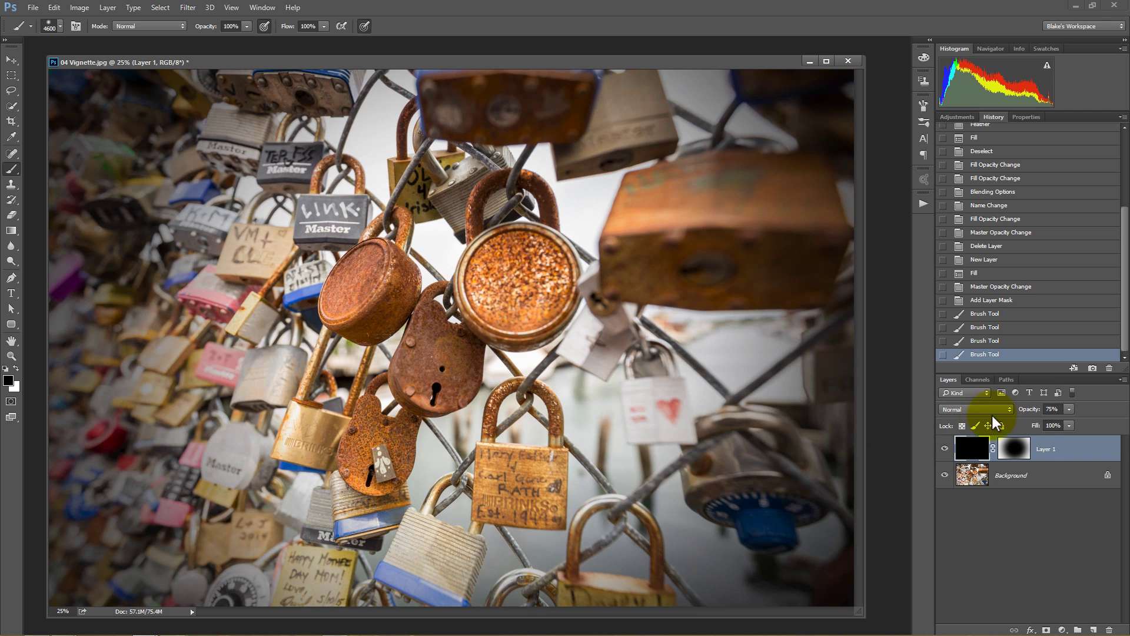
{"action": "left_click", "coordinate": [944, 449]}
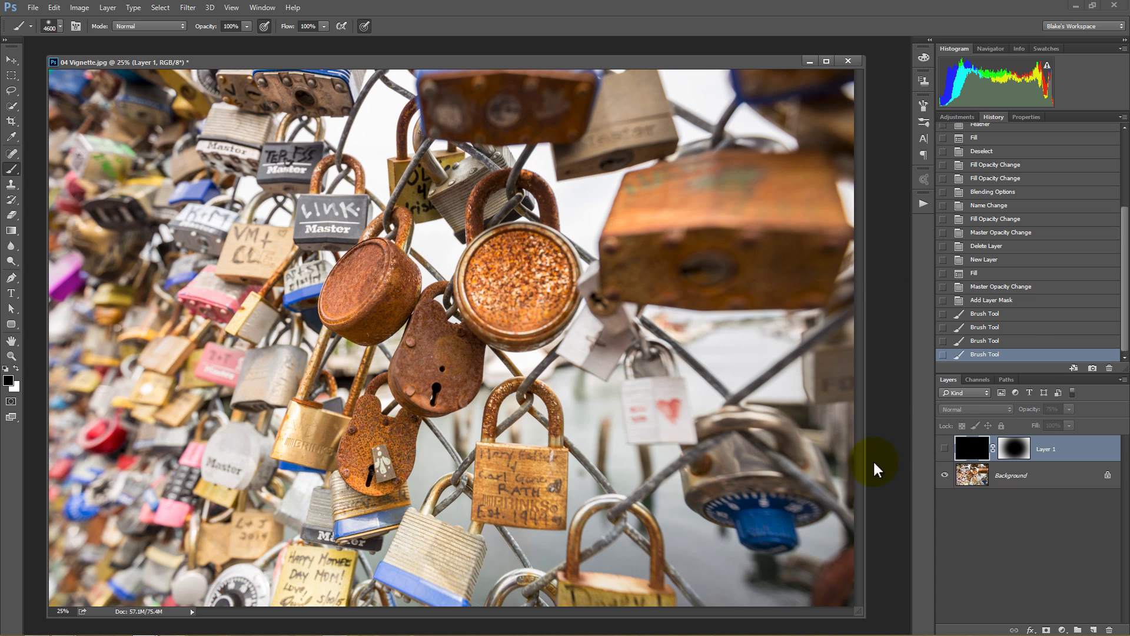
{"action": "left_click", "coordinate": [944, 448]}
{"action": "left_click_drag", "start_coordinate": [750, 106], "coordinate": [781, 169]}
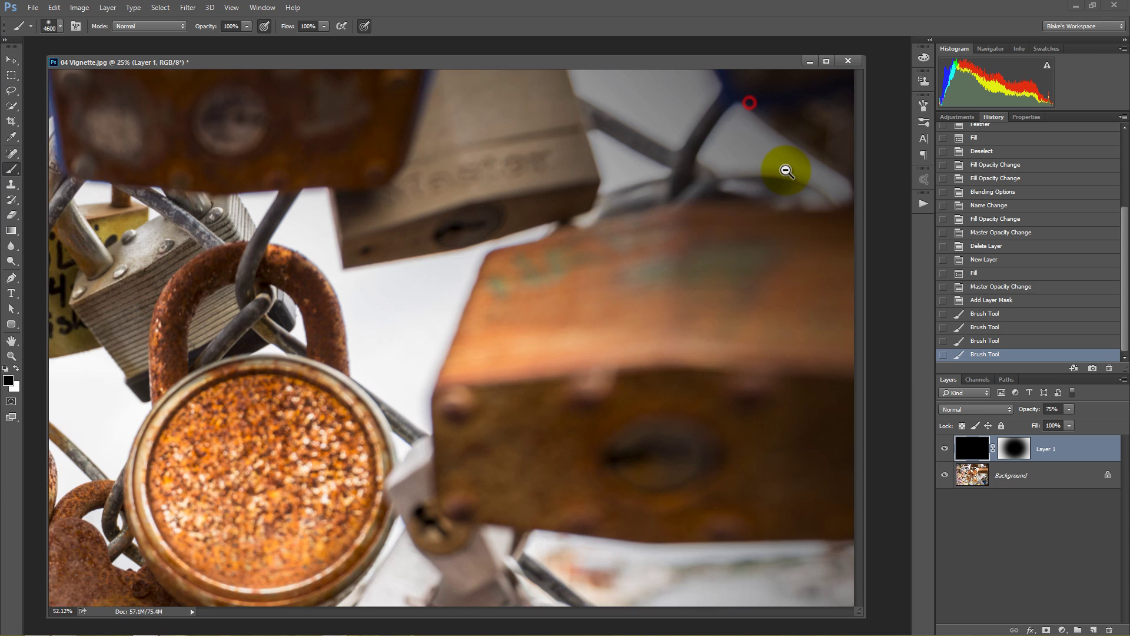
{"action": "left_click", "coordinate": [944, 449]}
{"action": "left_click", "coordinate": [944, 450]}
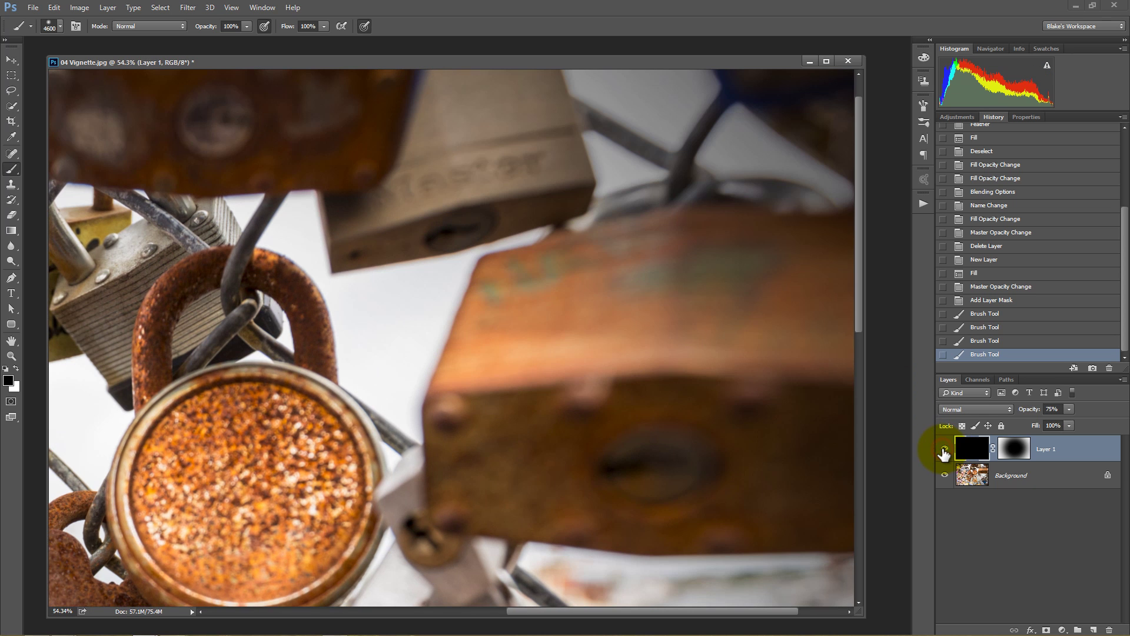
{"action": "right_click", "coordinate": [746, 354]}
{"action": "left_click", "coordinate": [764, 366]}
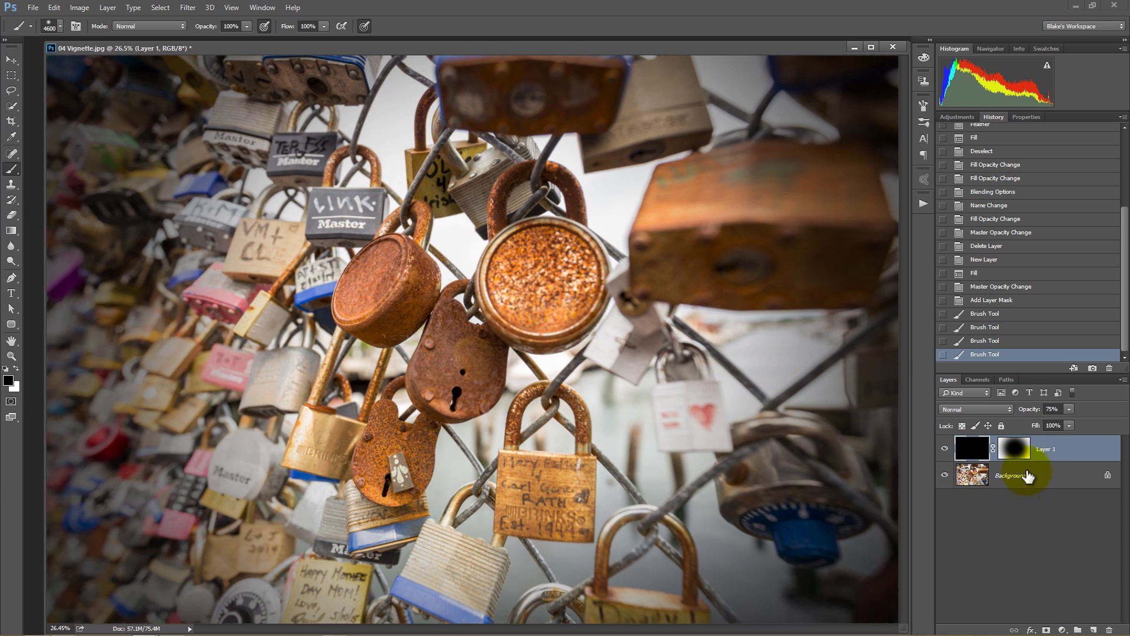
Split the underlying layer's bright Blend If slider of the vignette layer to 139 / 235 in Gray and apply the blending options.
{"action": "left_click", "coordinate": [1086, 462]}
{"action": "double_click", "coordinate": [1087, 462]}
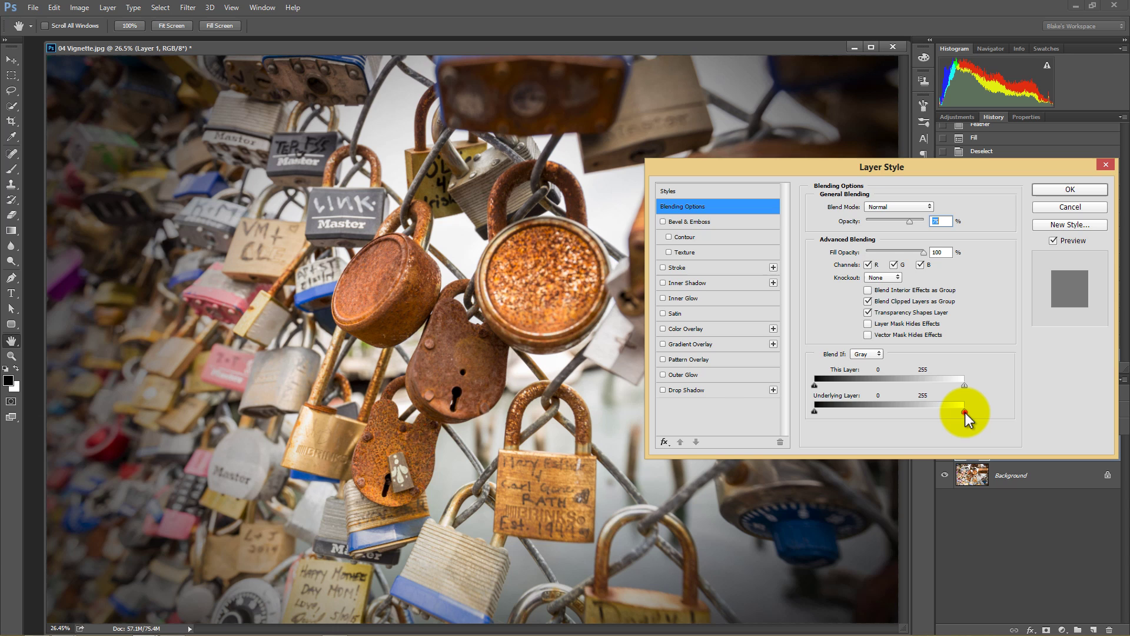
{"action": "left_click_drag", "start_coordinate": [965, 412], "coordinate": [909, 411]}
{"action": "key", "text": "alt"}
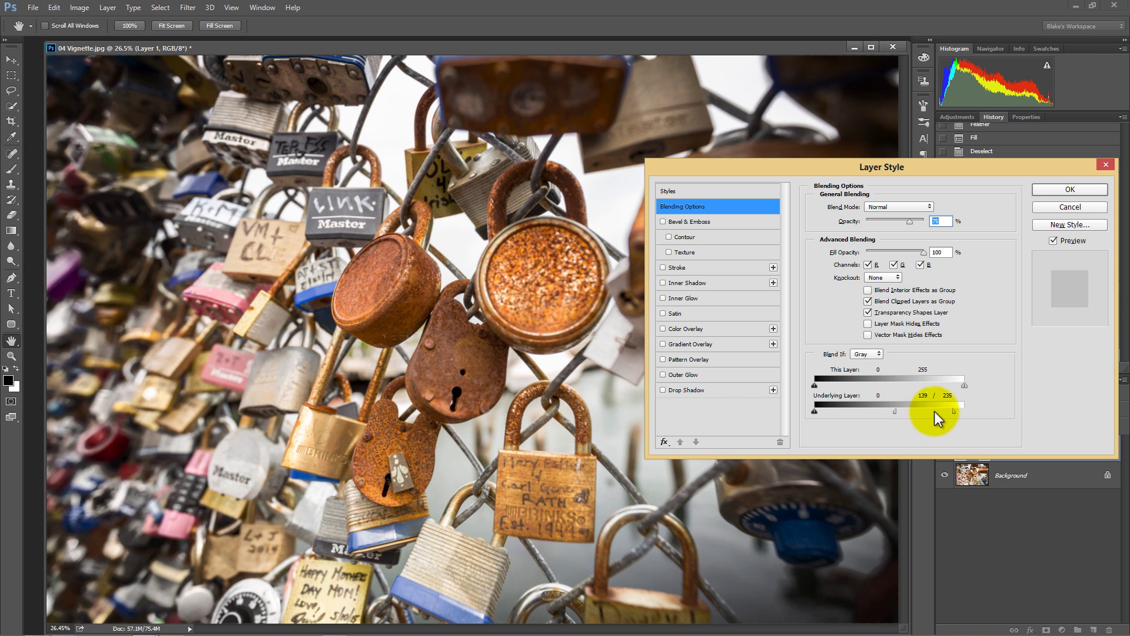
{"action": "left_click", "coordinate": [1059, 189]}
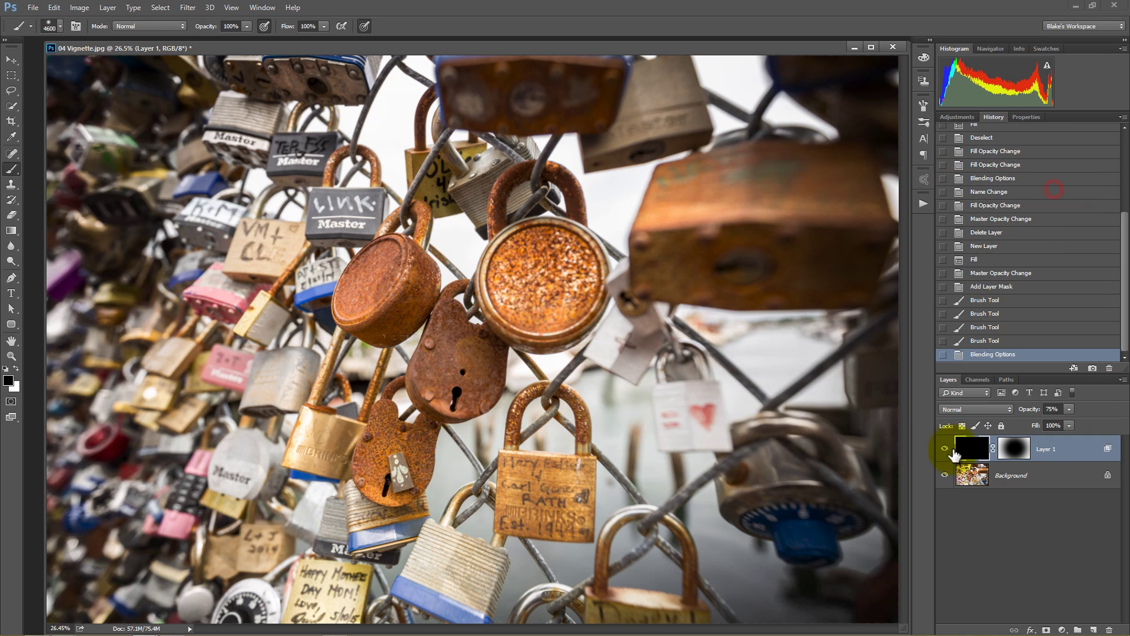
Compare the history states before and after the vignette layer's Blending Options, returning to the latest state.
{"action": "left_click", "coordinate": [992, 341]}
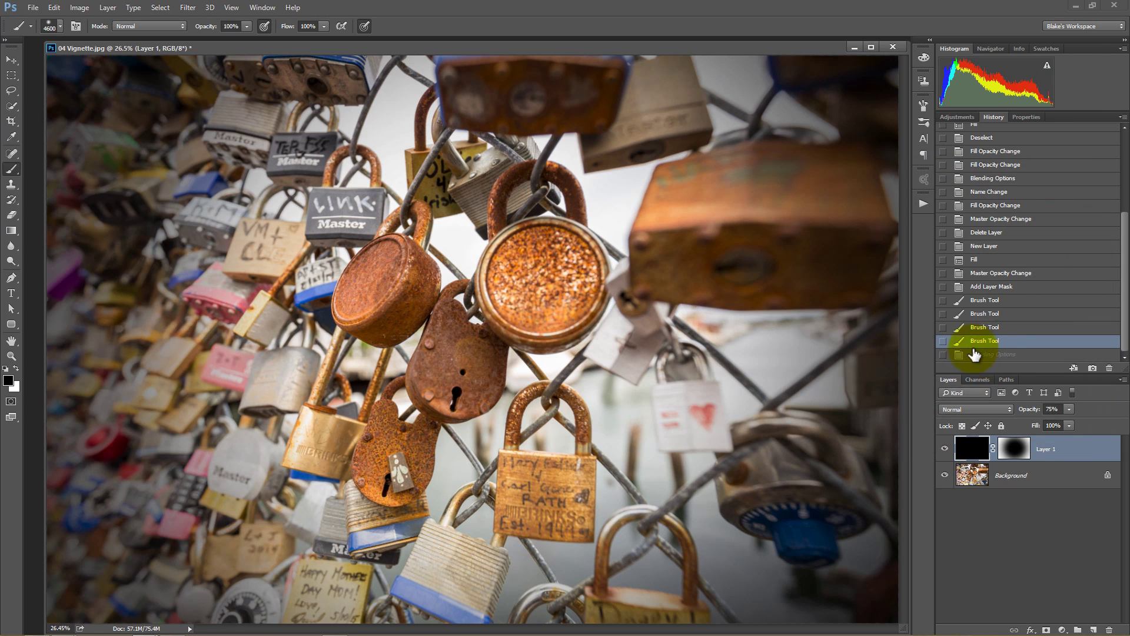
{"action": "key", "text": "v"}
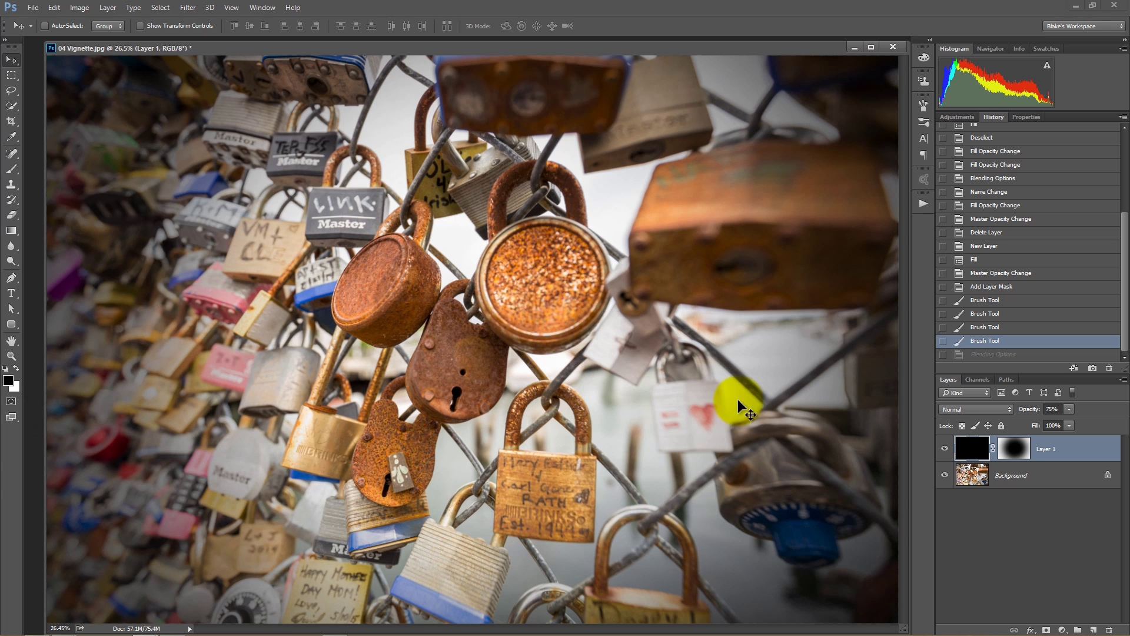
{"action": "left_click", "coordinate": [979, 356]}
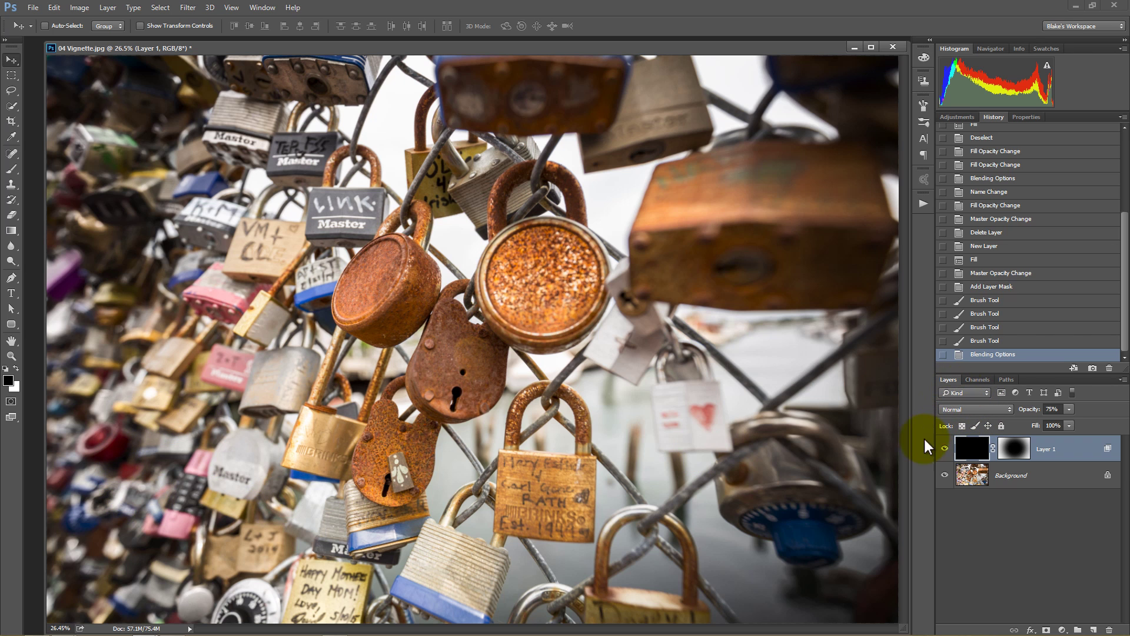
Compare the padlock photo with the Blend If-limited vignette layer hidden and shown, leaving it visible.
{"action": "left_click", "coordinate": [944, 449]}
{"action": "left_click", "coordinate": [944, 449]}
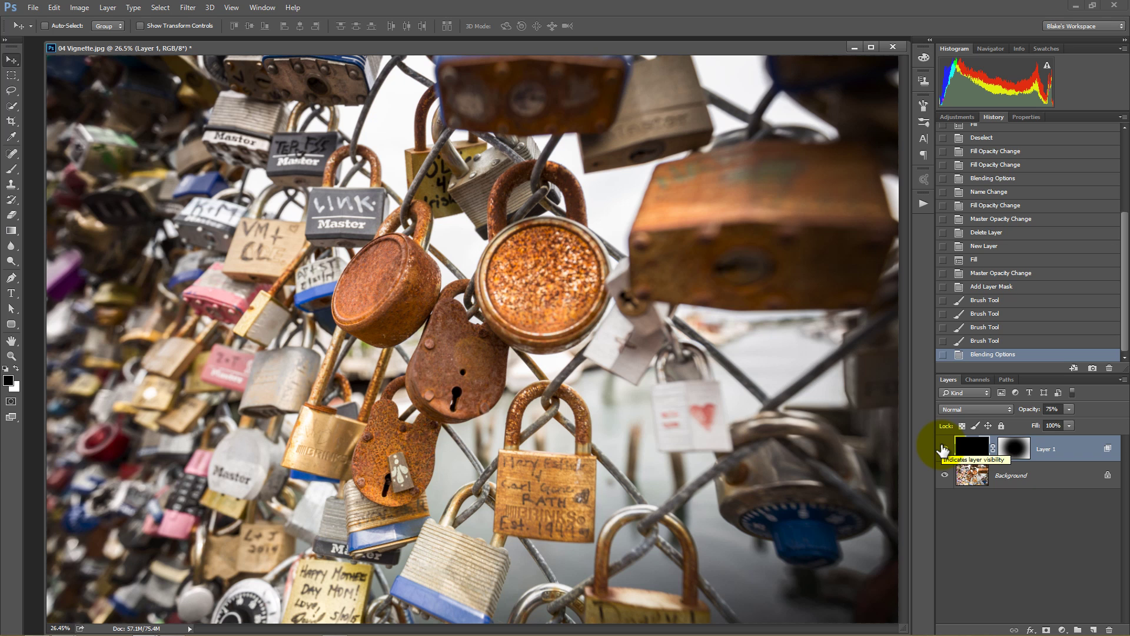
{"action": "left_click", "coordinate": [944, 449]}
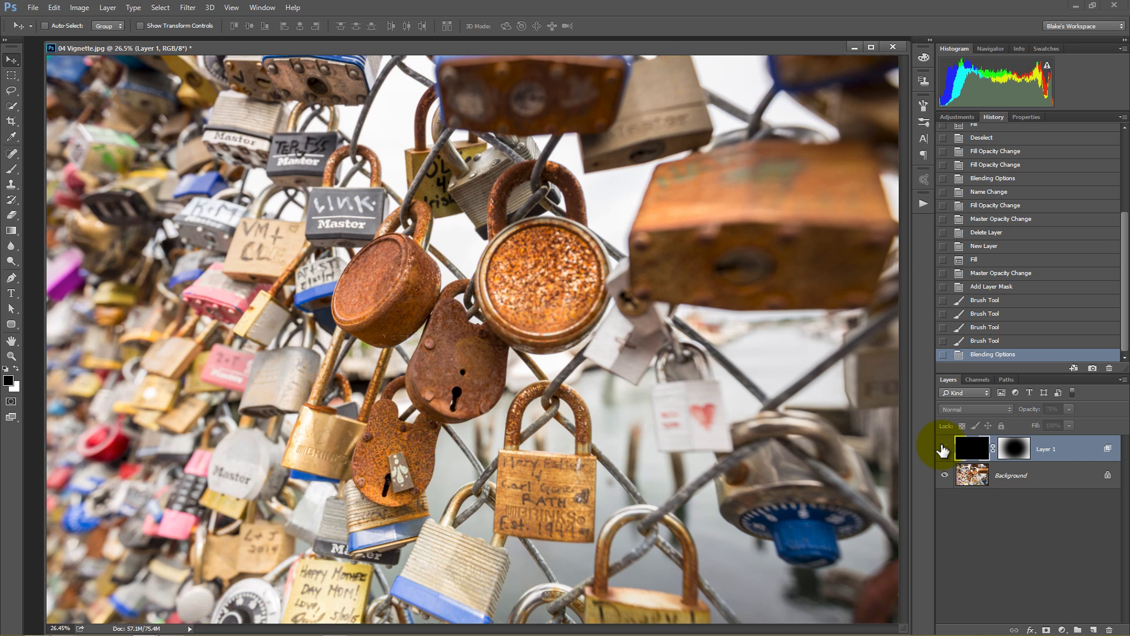
{"action": "left_click", "coordinate": [943, 450]}
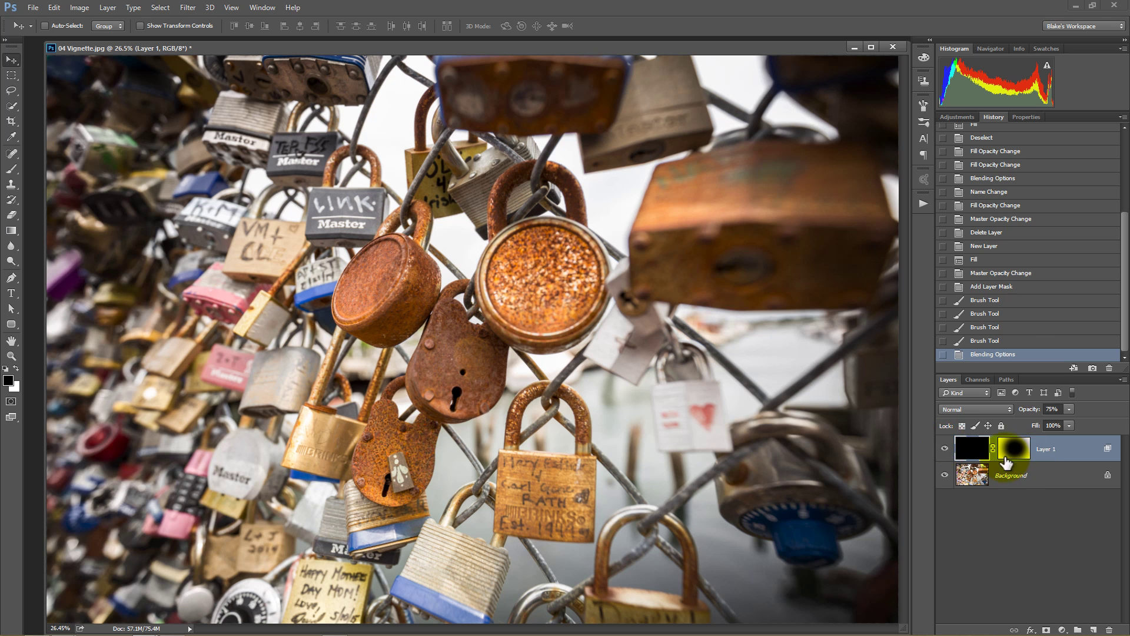
{"action": "left_click", "coordinate": [945, 450]}
{"action": "left_click", "coordinate": [945, 450]}
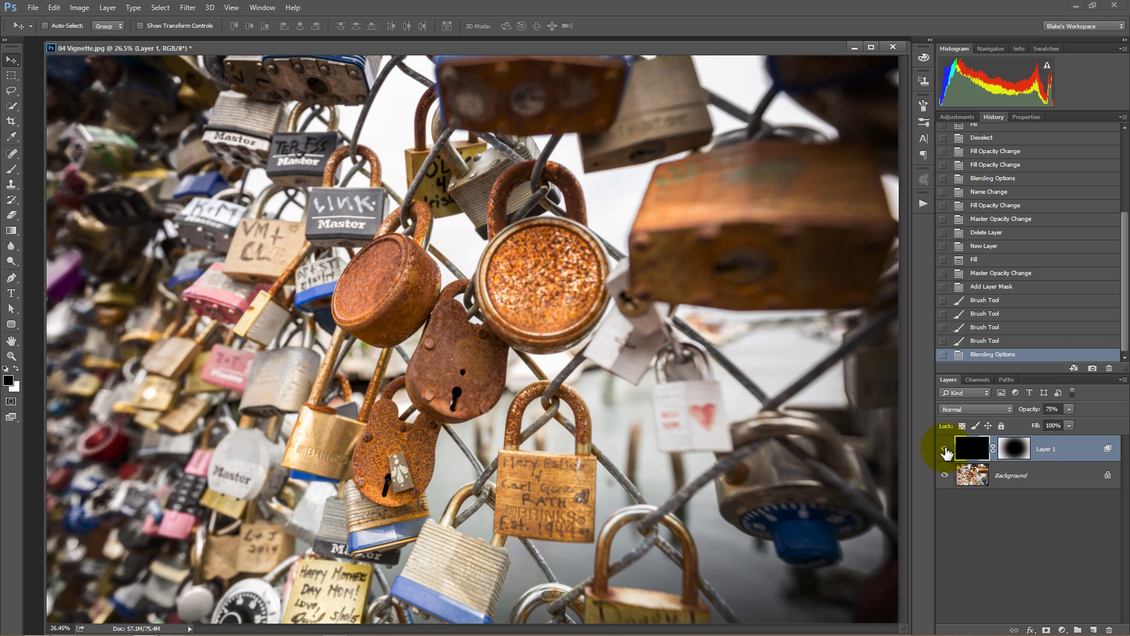
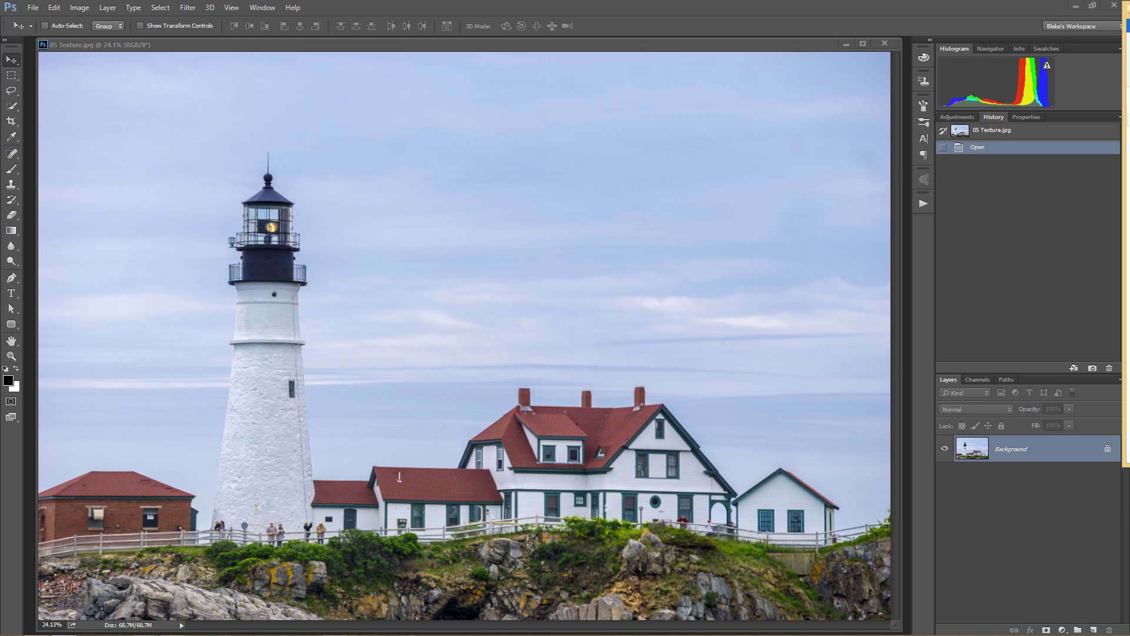
Open 02 Texture.jpg from the Textures folder and copy it into the lighthouse photo as a new layer.
{"action": "key", "text": "super+e"}
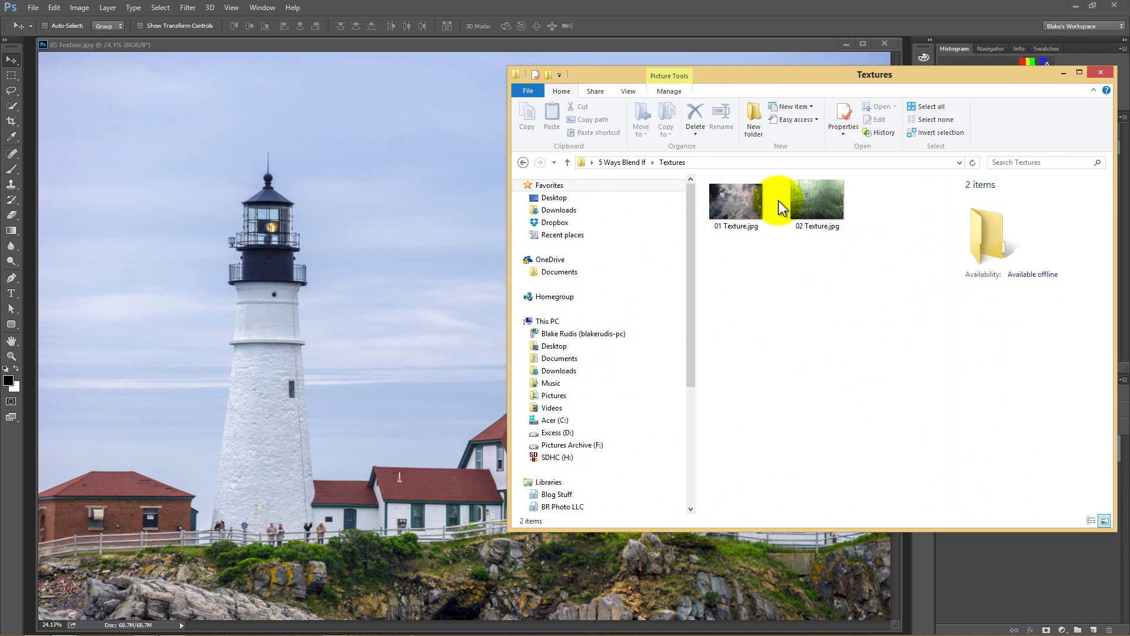
{"action": "double_click", "coordinate": [839, 202]}
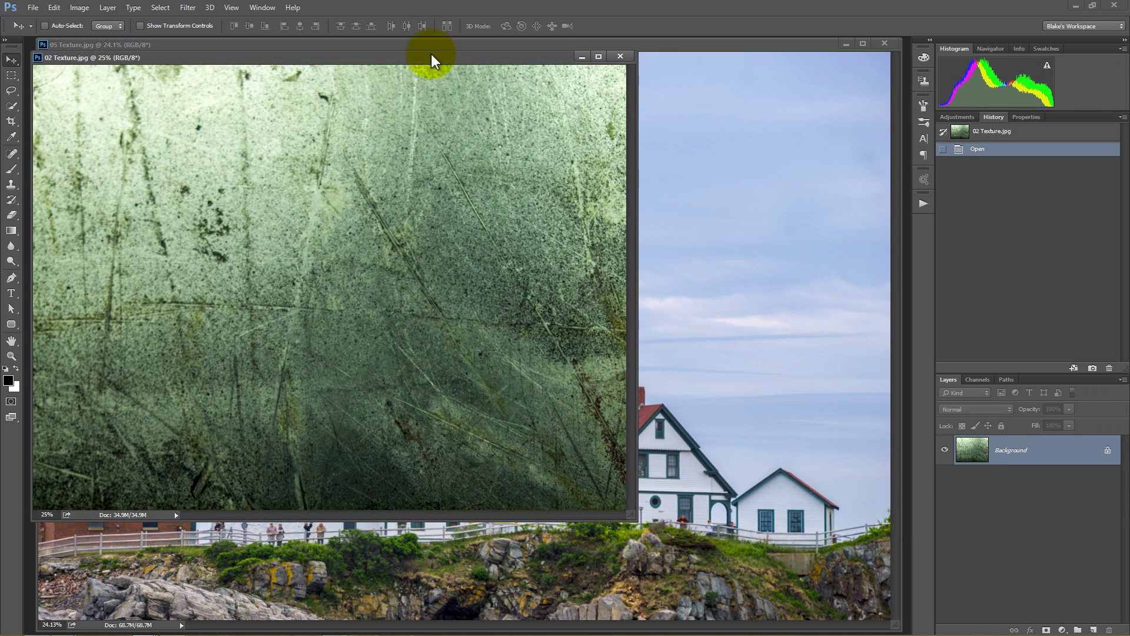
{"action": "left_click_drag", "start_coordinate": [352, 257], "coordinate": [733, 277]}
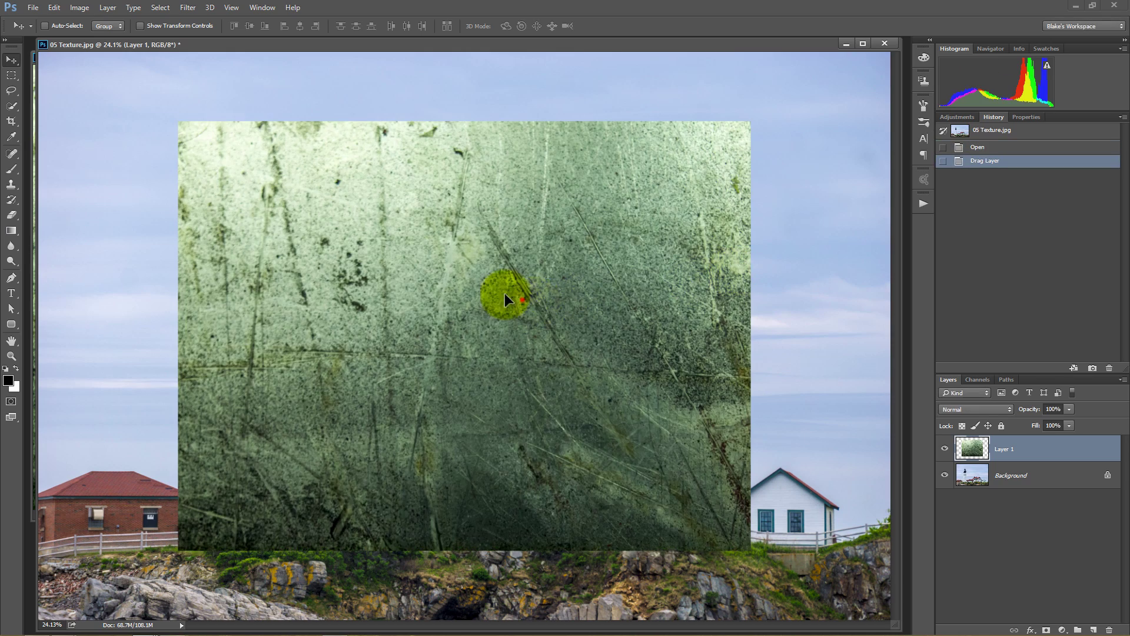
Align the texture layer with the lighthouse photo's upper-left corner and scale it to cover the whole image.
{"action": "left_click_drag", "start_coordinate": [504, 293], "coordinate": [376, 227]}
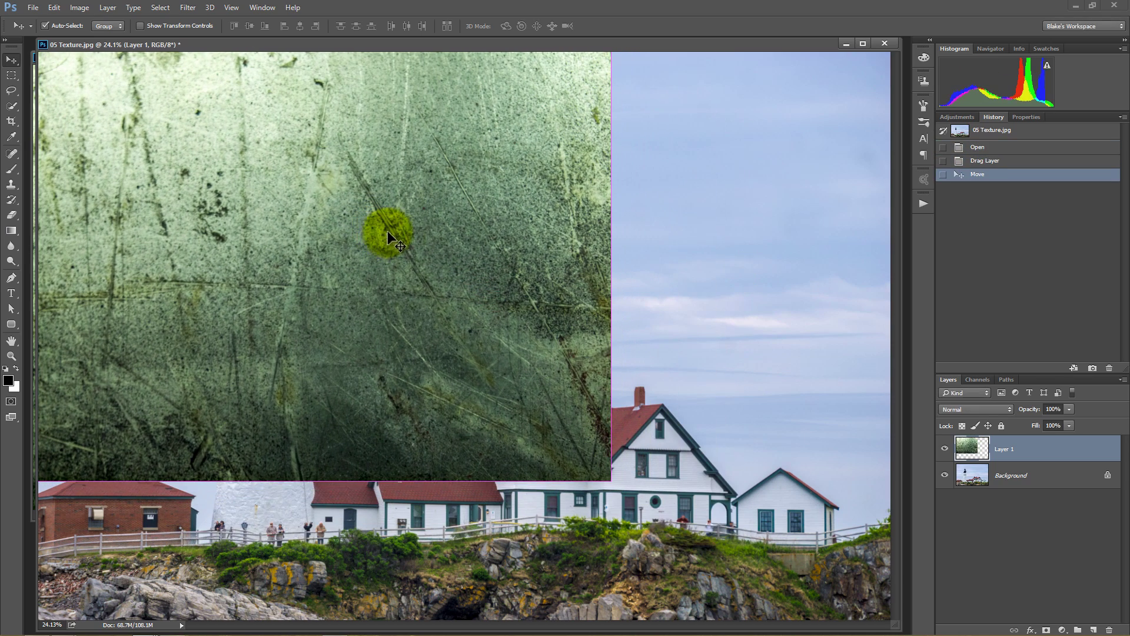
{"action": "key", "text": "ctrl+t"}
{"action": "left_click_drag", "start_coordinate": [612, 481], "coordinate": [892, 621]}
{"action": "key", "text": "Return"}
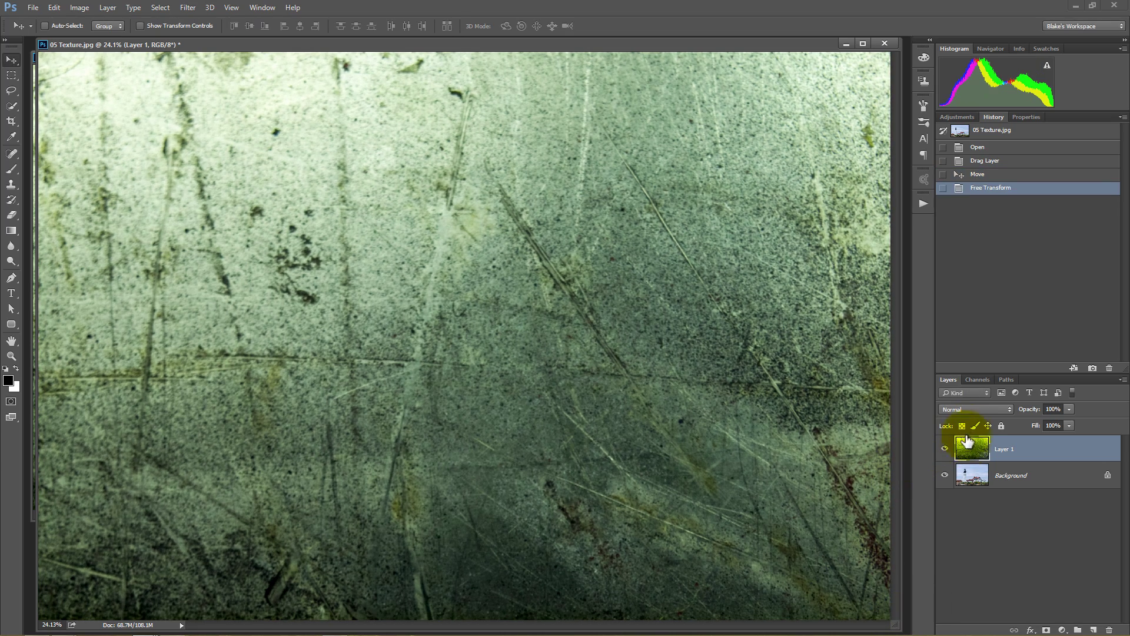
Set the texture layer's blend mode to Soft Light and close the separate 02 Texture.jpg document.
{"action": "left_click", "coordinate": [966, 408]}
{"action": "left_click", "coordinate": [955, 295]}
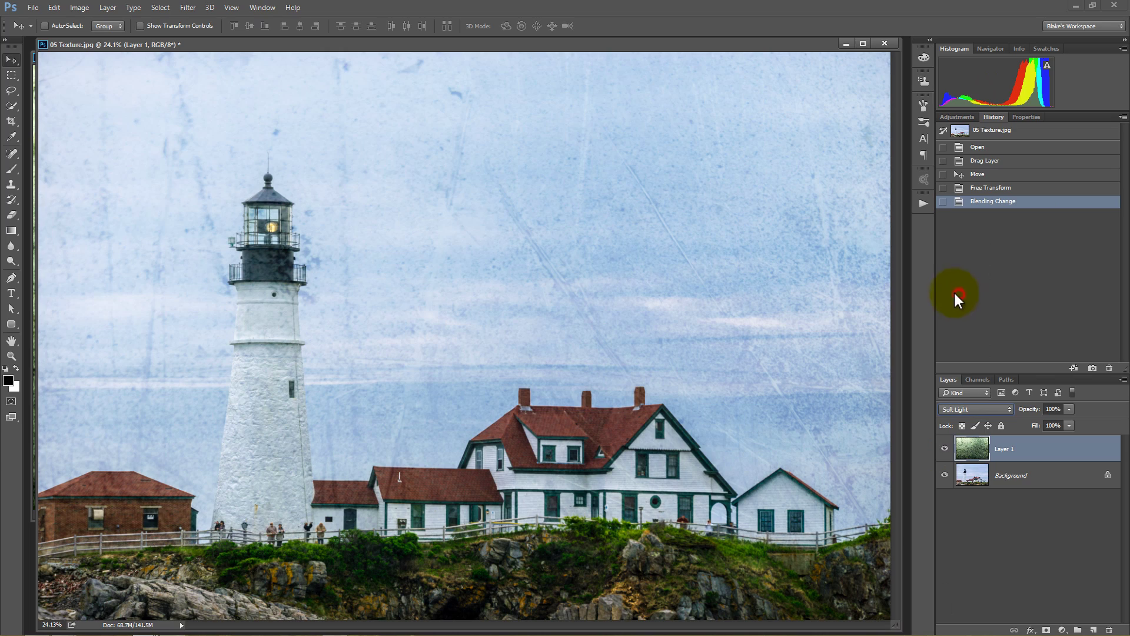
{"action": "left_click", "coordinate": [34, 297]}
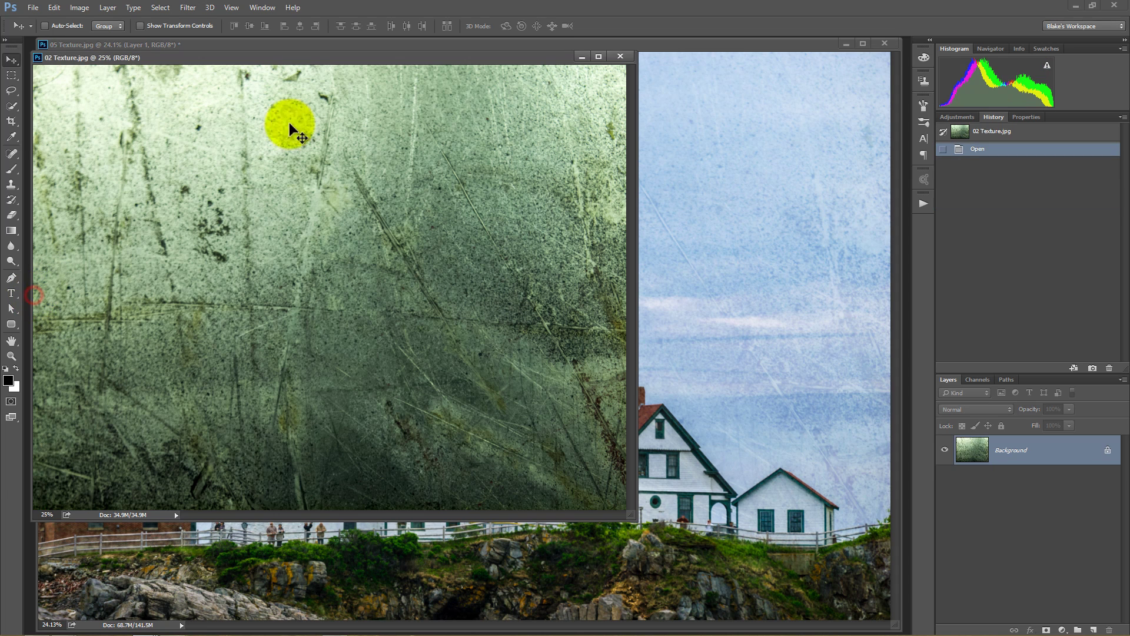
{"action": "left_click", "coordinate": [618, 57]}
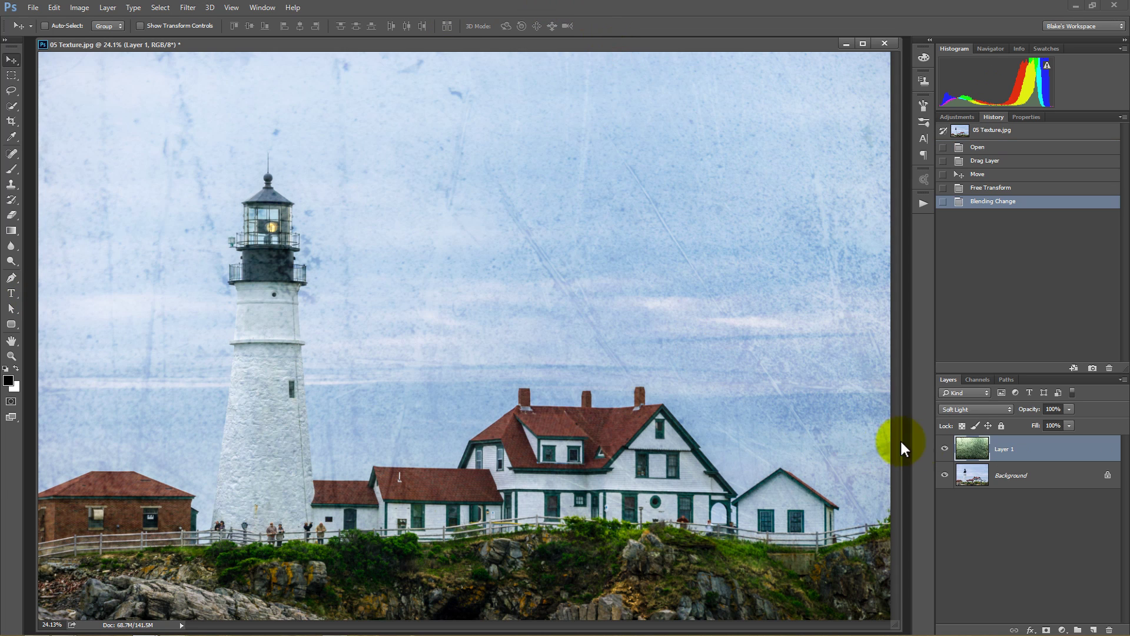
Add a Gradient Map adjustment layer directly above the lighthouse photo's Background layer.
{"action": "left_click", "coordinate": [973, 474]}
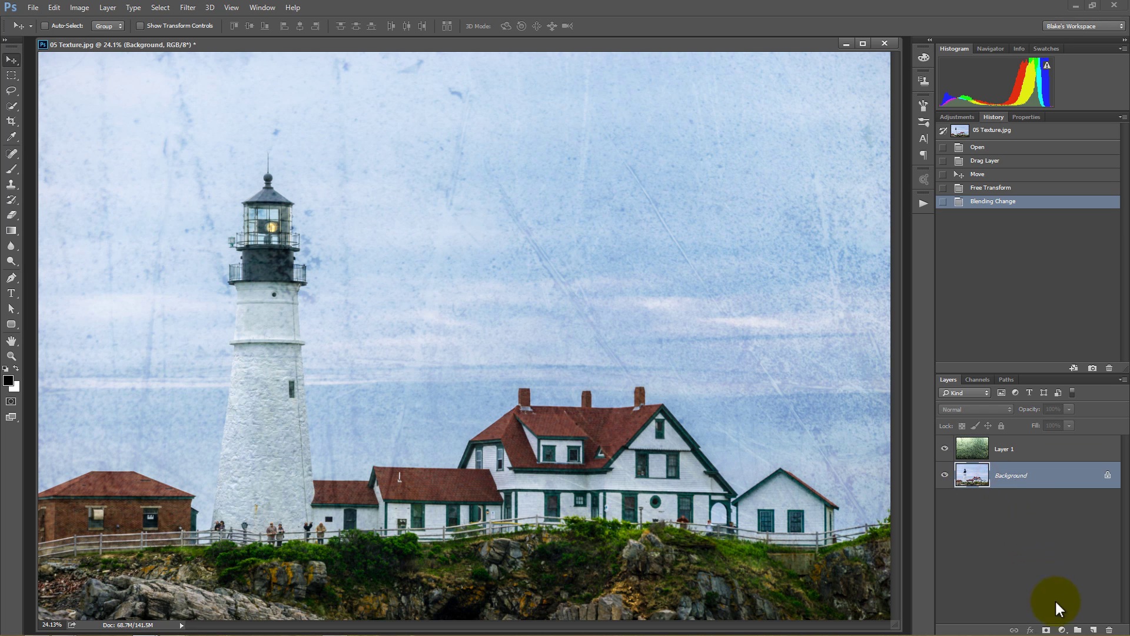
{"action": "left_click", "coordinate": [1062, 629]}
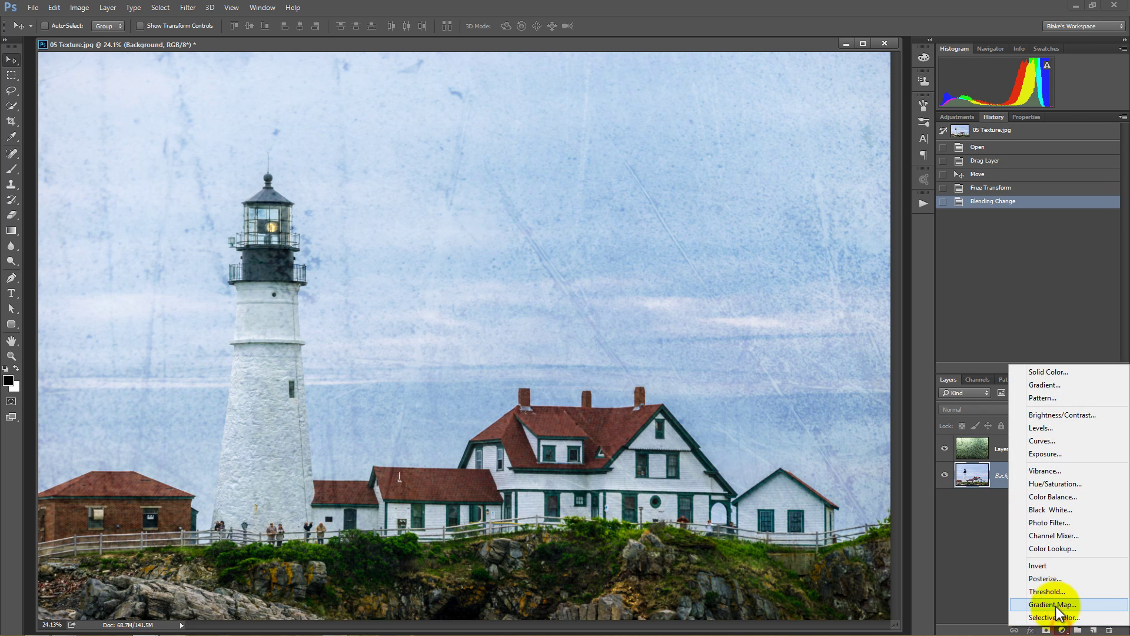
{"action": "left_click", "coordinate": [1051, 605]}
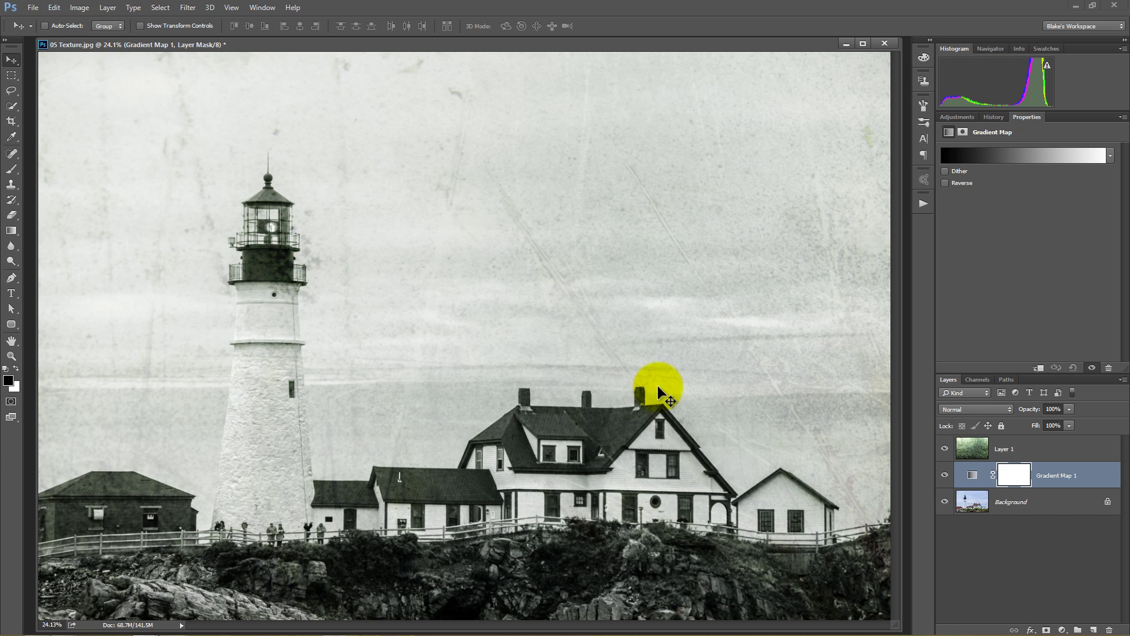
Apply Blend If to the Soft Light texture layer, splitting the underlying layer's shadow threshold at 52/115 and its highlight threshold up to 255.
{"action": "left_click", "coordinate": [1107, 454]}
{"action": "double_click", "coordinate": [1107, 457]}
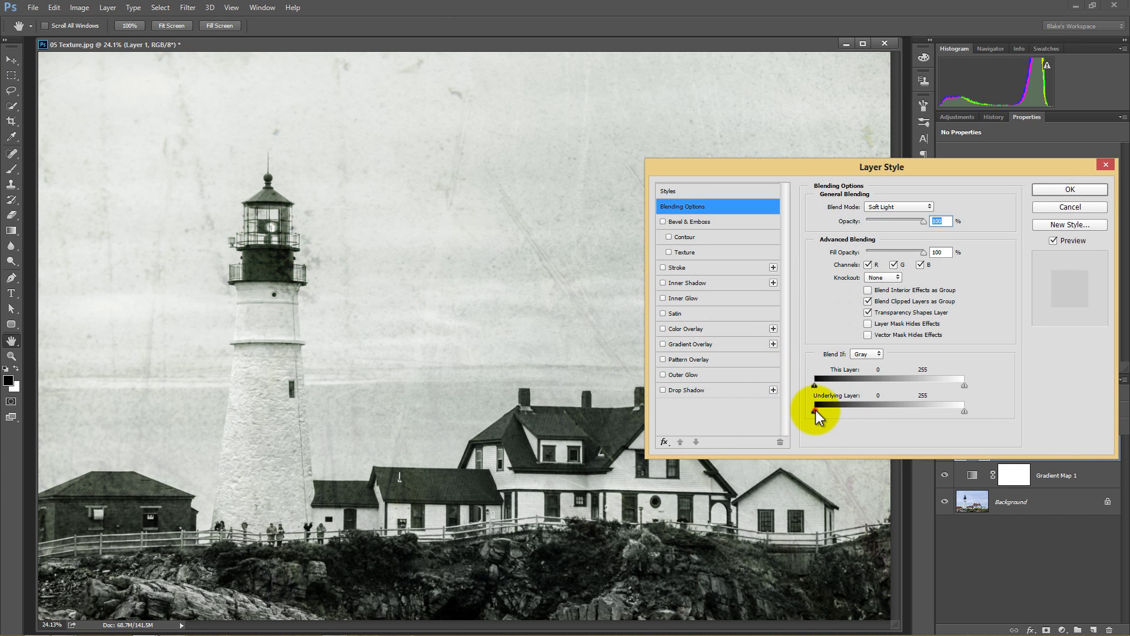
{"action": "left_click_drag", "start_coordinate": [823, 411], "coordinate": [849, 413]}
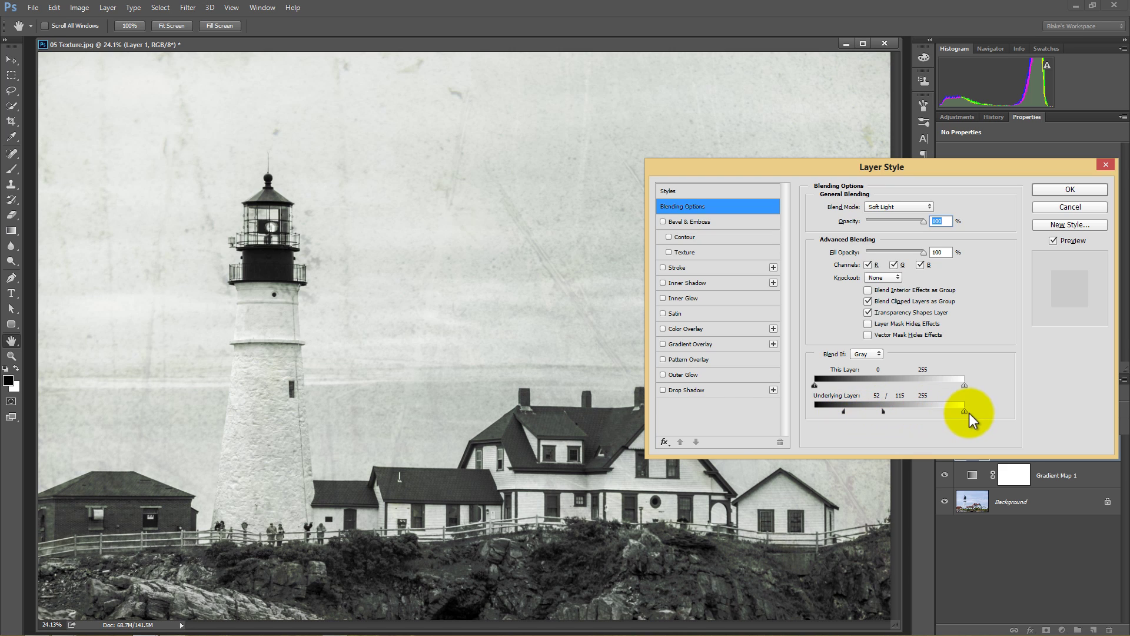
{"action": "left_click_drag", "start_coordinate": [948, 412], "coordinate": [924, 411]}
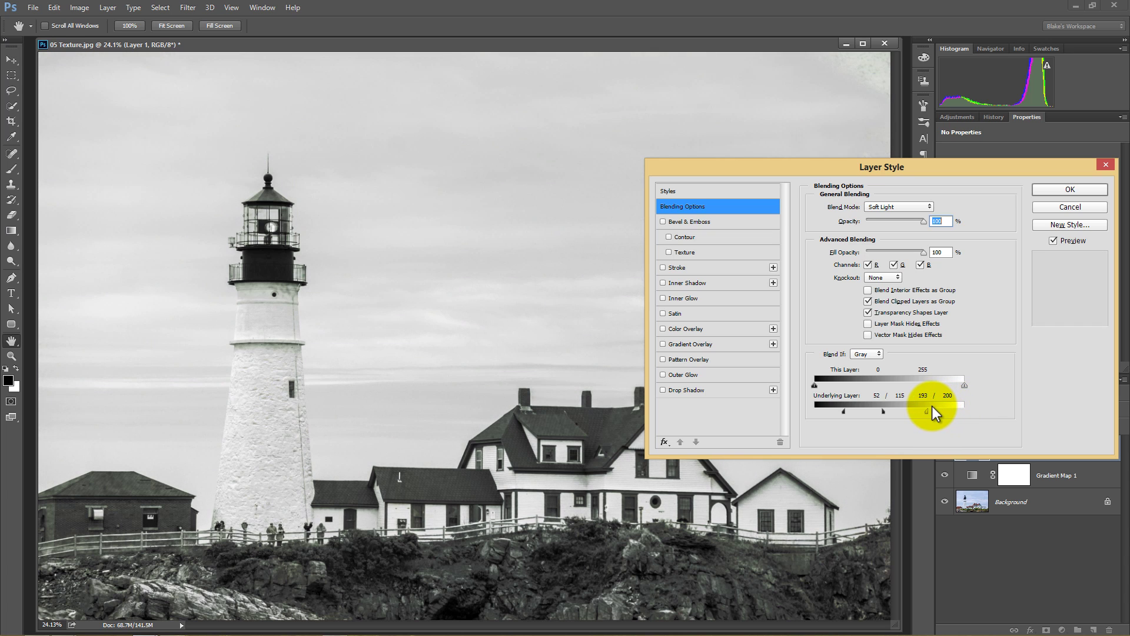
{"action": "left_click_drag", "start_coordinate": [931, 404], "coordinate": [970, 405]}
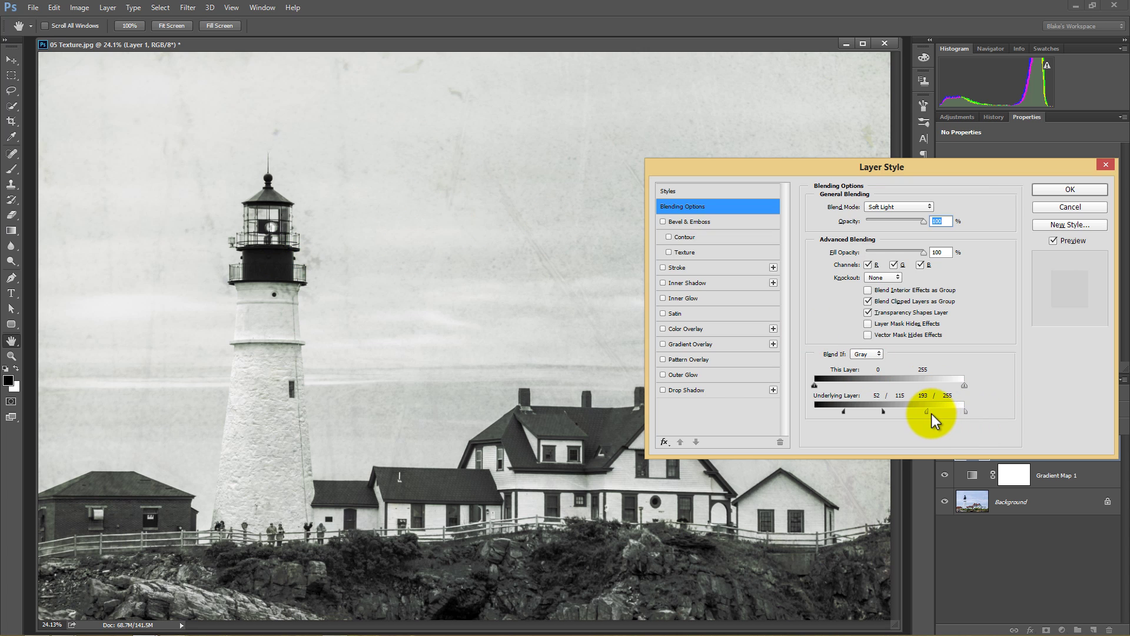
{"action": "left_click_drag", "start_coordinate": [925, 411], "coordinate": [962, 412]}
{"action": "key", "text": "alt"}
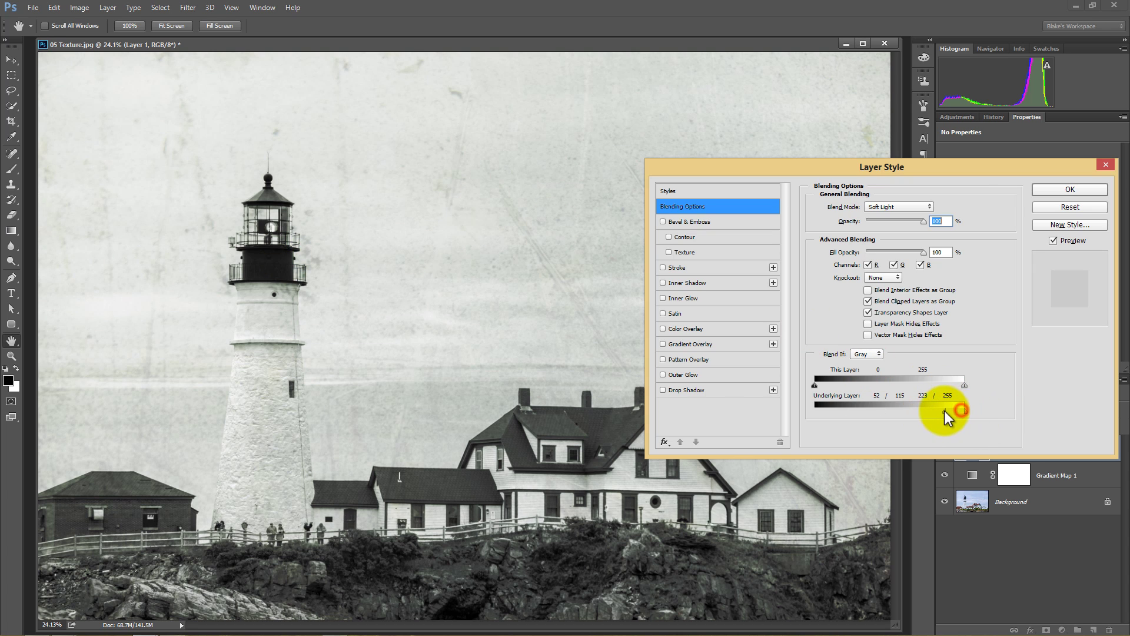
{"action": "left_click", "coordinate": [1063, 190]}
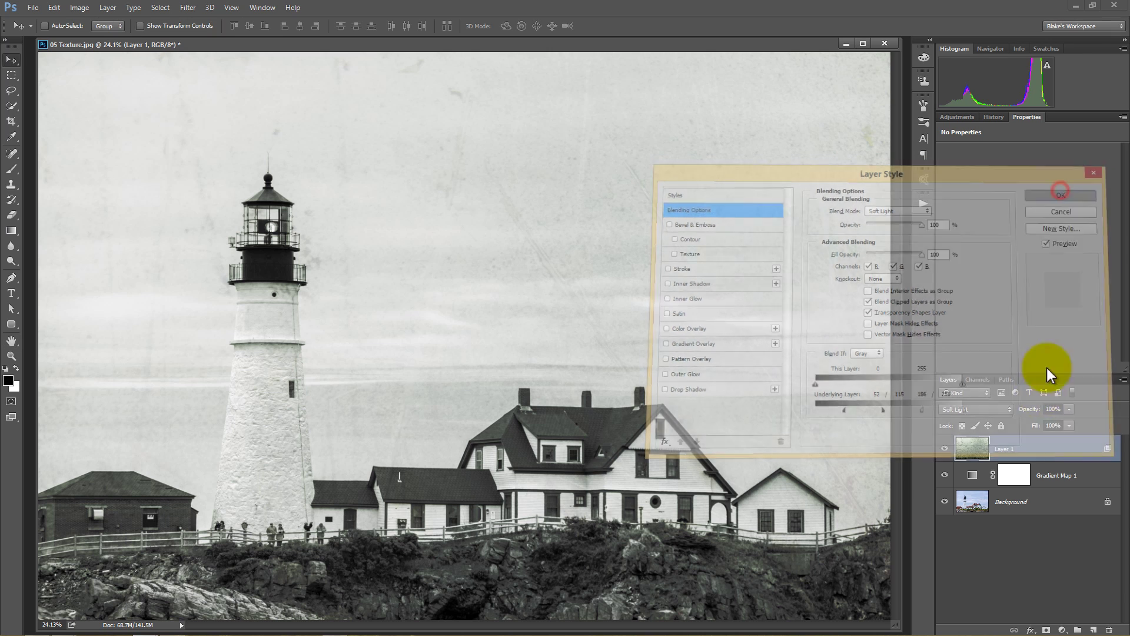
Desaturate the Soft Light texture layer to remove its green colour cast.
{"action": "left_click_drag", "start_coordinate": [1064, 407], "coordinate": [1081, 421]}
{"action": "left_click", "coordinate": [1049, 448]}
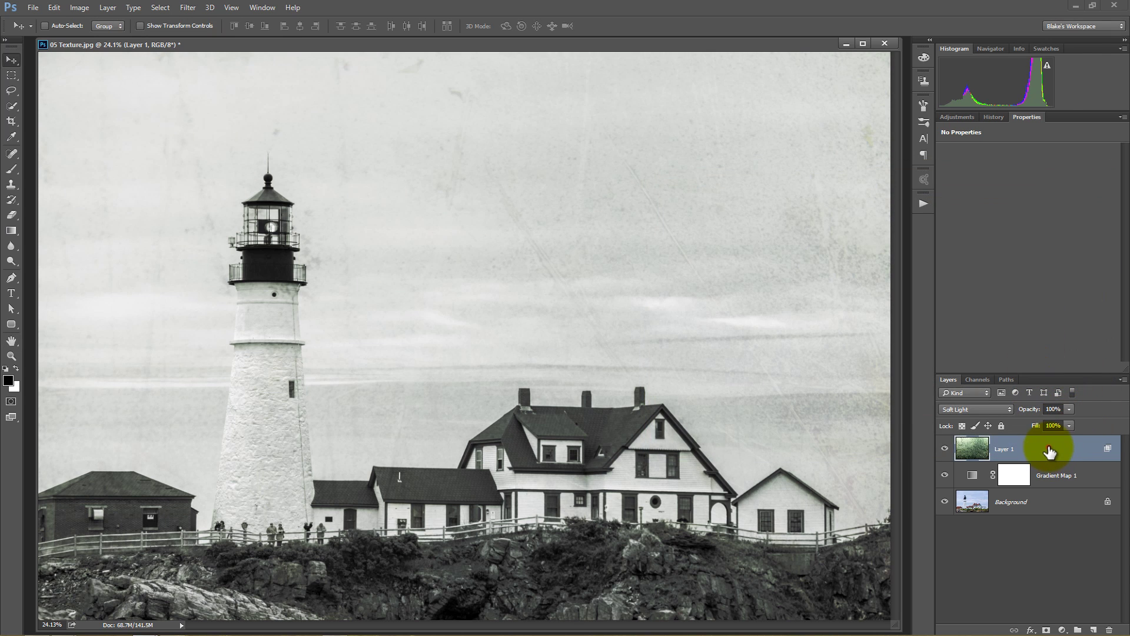
{"action": "key", "text": "ctrl+shift+u"}
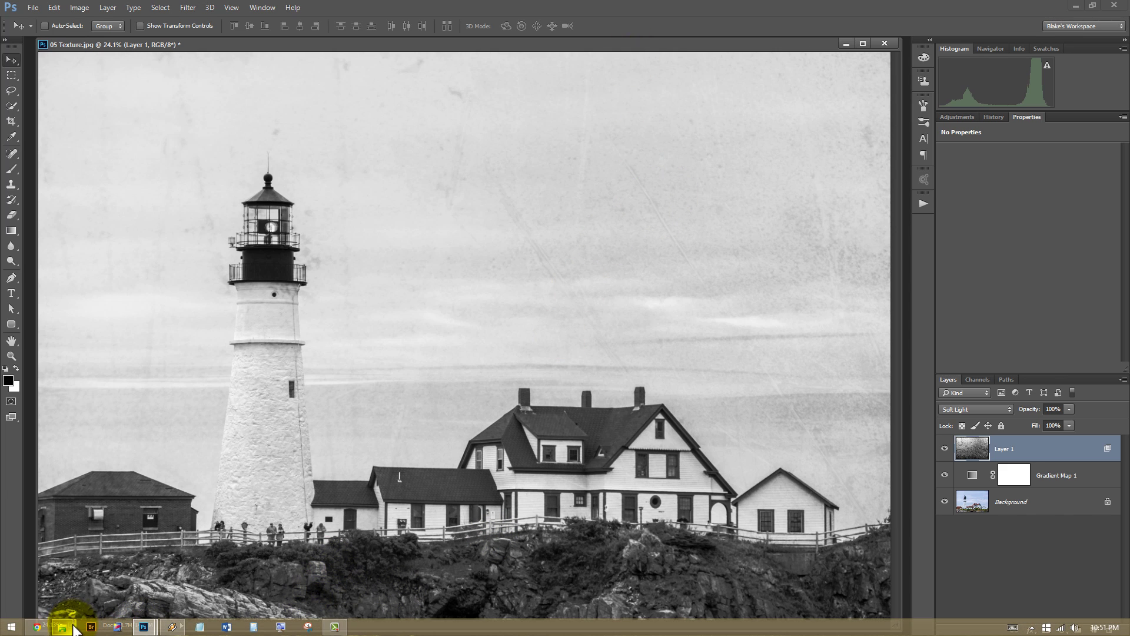
Open 01 Texture.jpg from the Textures folder and copy it into the lighthouse photo as a new top layer.
{"action": "left_click", "coordinate": [63, 625]}
{"action": "left_click", "coordinate": [184, 540]}
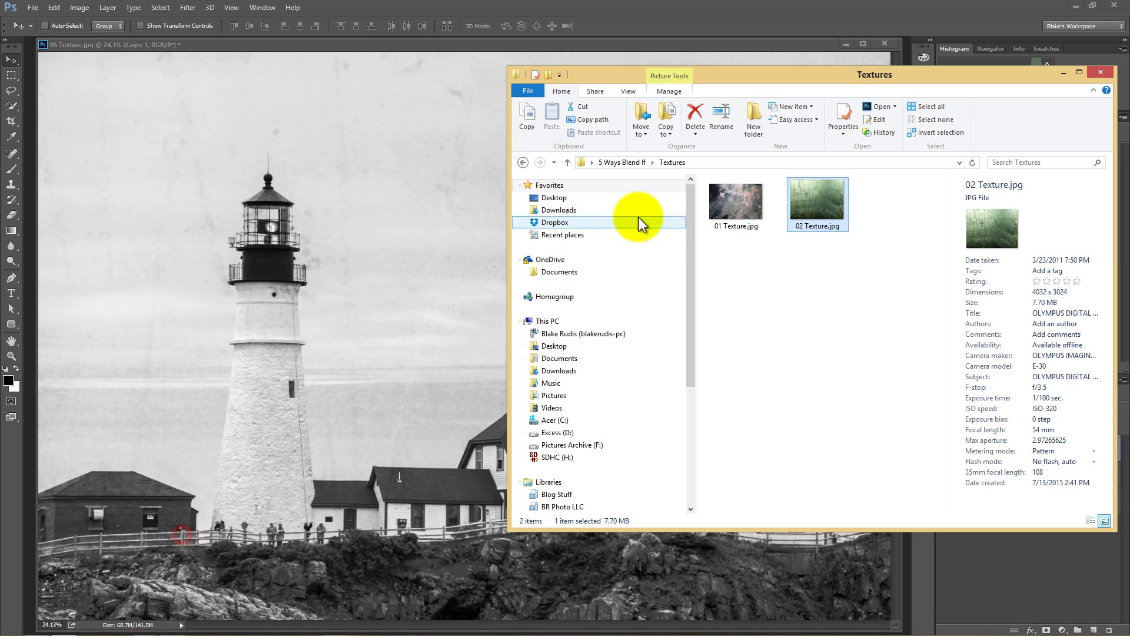
{"action": "double_click", "coordinate": [720, 209]}
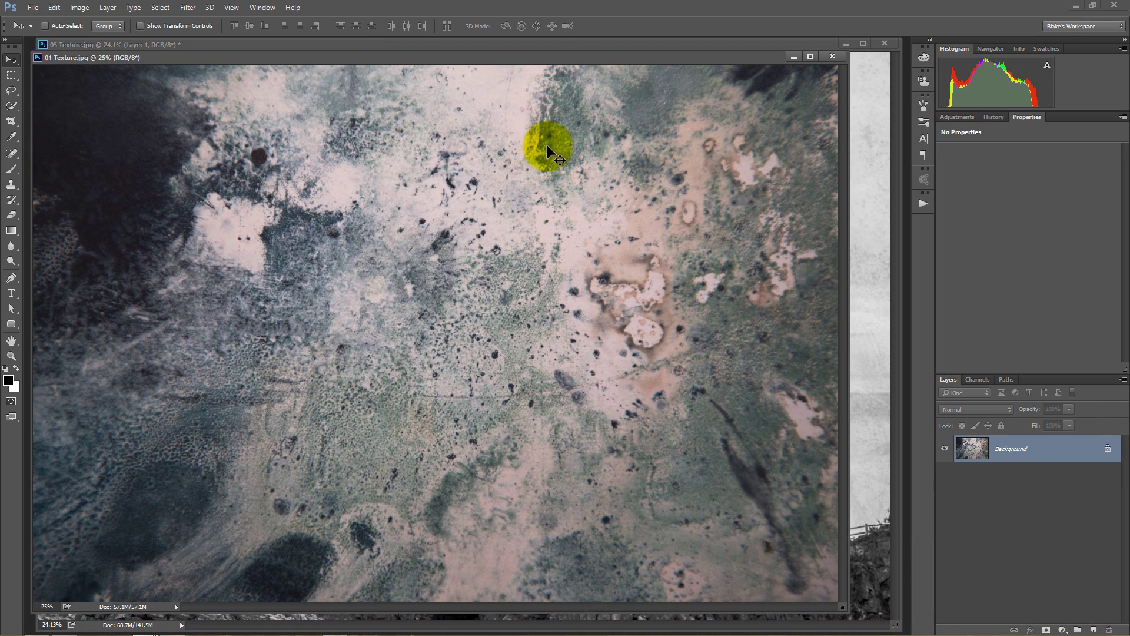
{"action": "left_click_drag", "start_coordinate": [587, 219], "coordinate": [856, 222]}
Align the second texture with the photo's upper-left corner and scale it to cover the whole image.
{"action": "left_click_drag", "start_coordinate": [556, 229], "coordinate": [291, 209]}
{"action": "key", "text": "ctrl+t"}
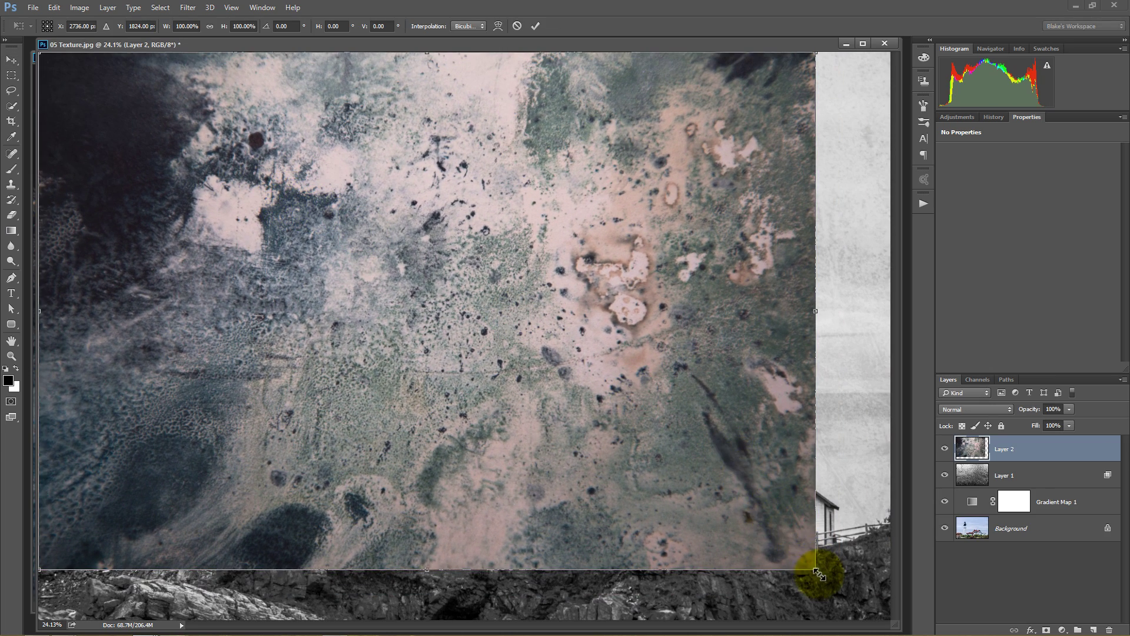
{"action": "left_click_drag", "start_coordinate": [818, 571], "coordinate": [889, 614]}
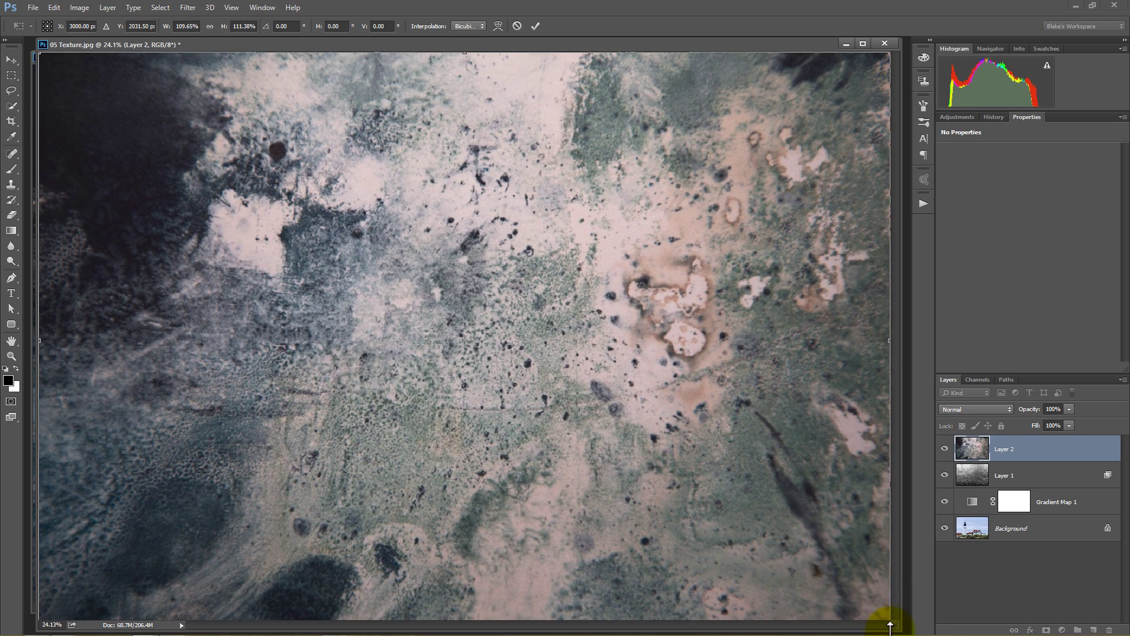
{"action": "key", "text": "Return"}
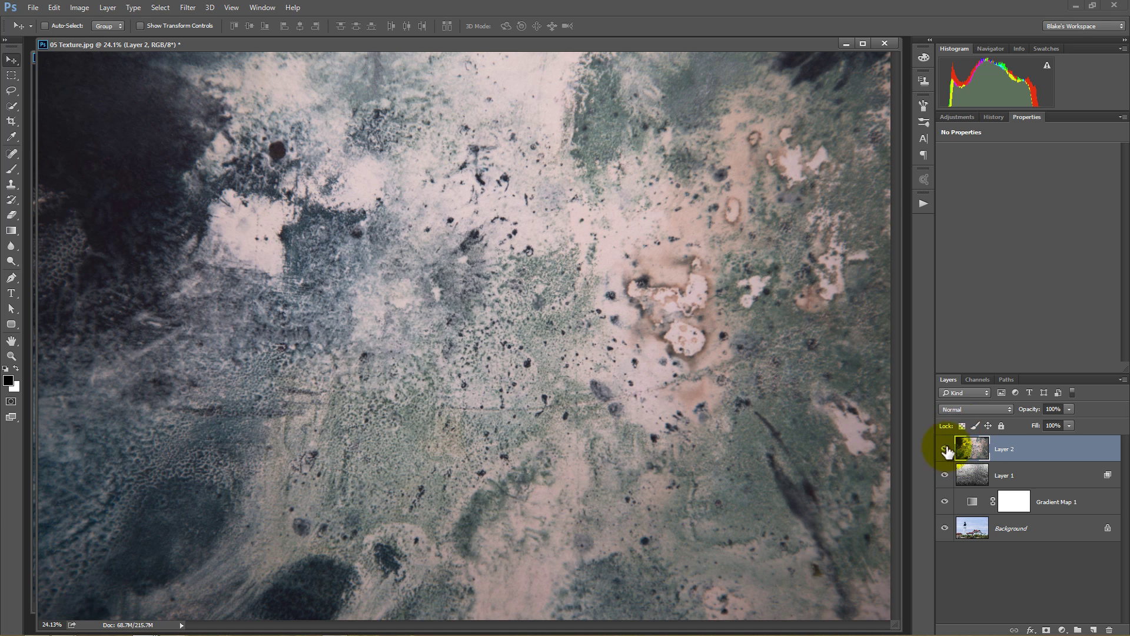
Try the Soft Light blend mode on the second texture layer and set it back to Normal.
{"action": "left_click", "coordinate": [958, 410]}
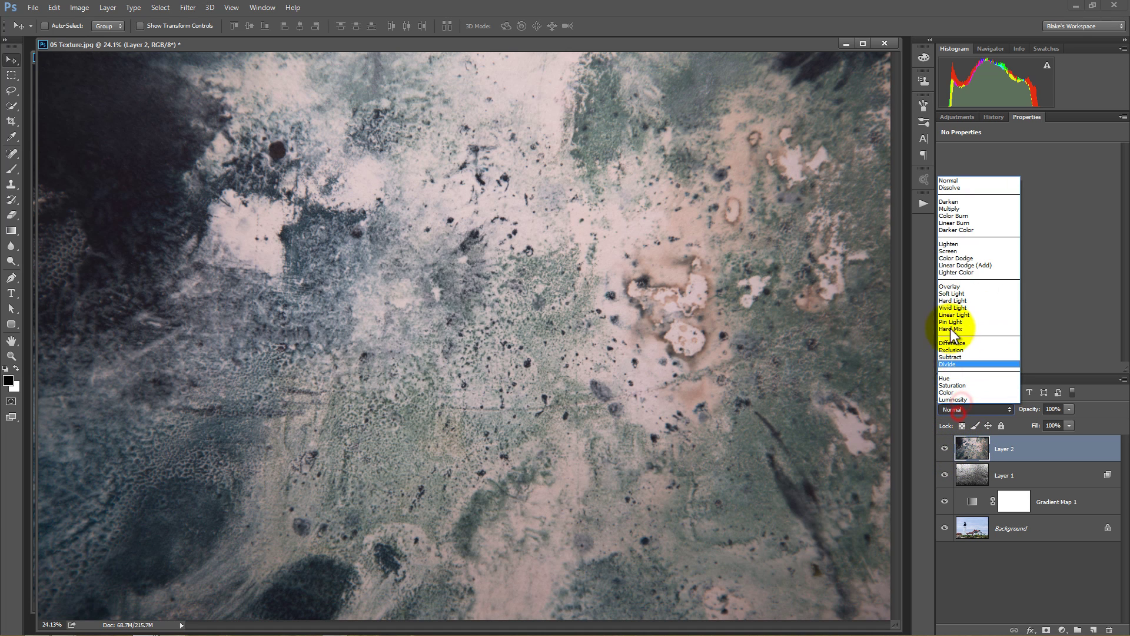
{"action": "left_click", "coordinate": [945, 293]}
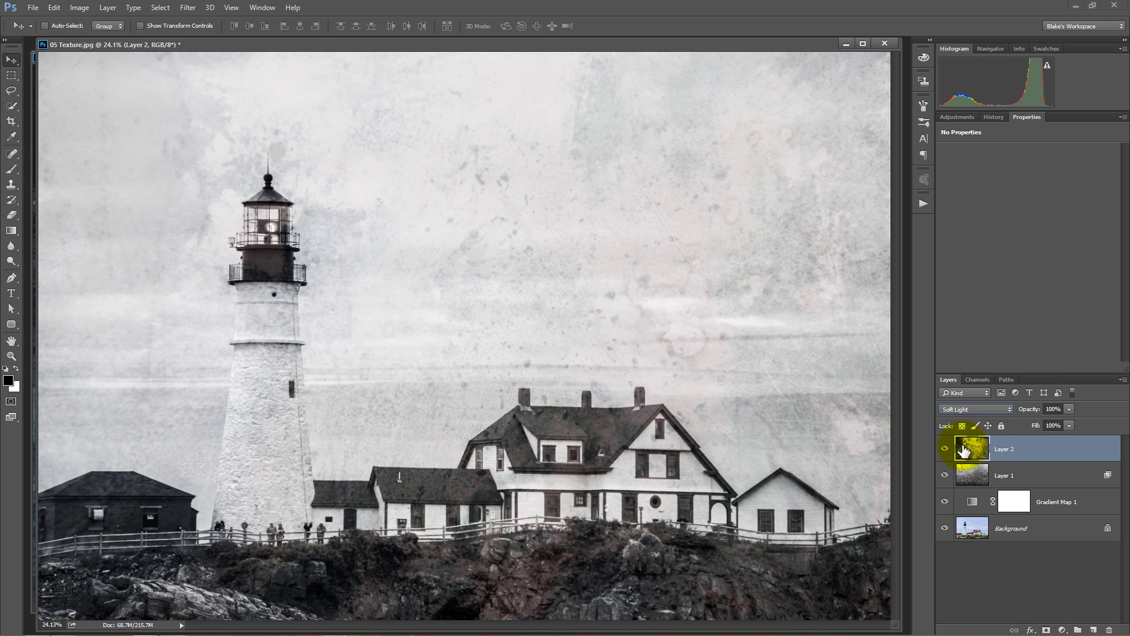
{"action": "left_click", "coordinate": [977, 410]}
{"action": "left_click", "coordinate": [943, 187]}
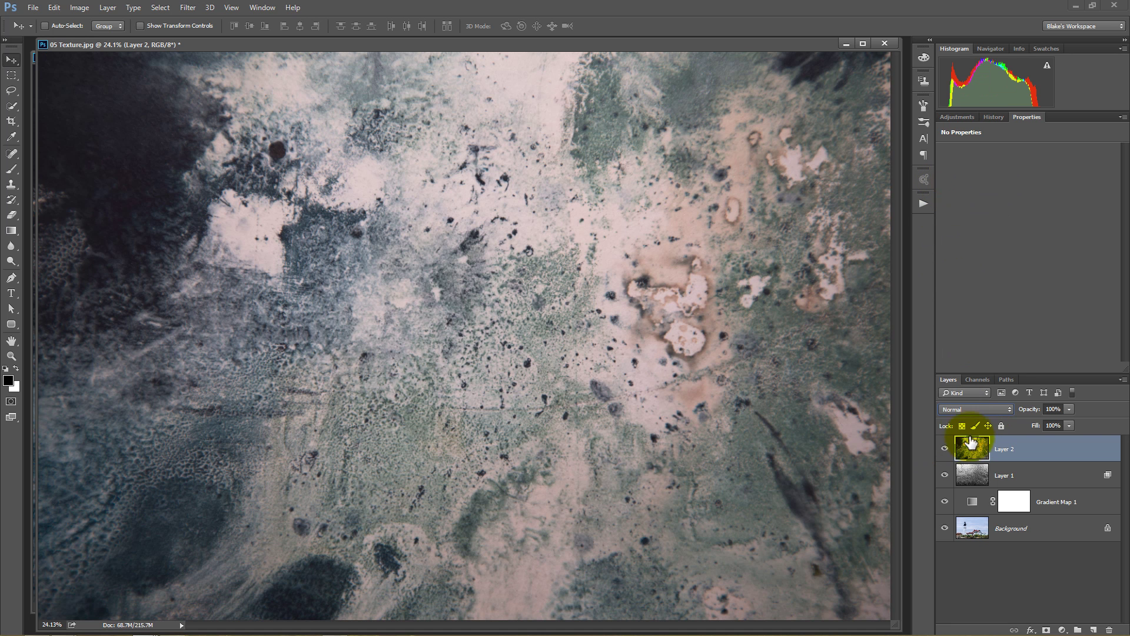
Set the second texture's Blend If underlying-layer thresholds to 52/140 for shadows and 180/222 for highlights, and desaturate the layer.
{"action": "left_click", "coordinate": [1107, 454]}
{"action": "double_click", "coordinate": [1107, 455]}
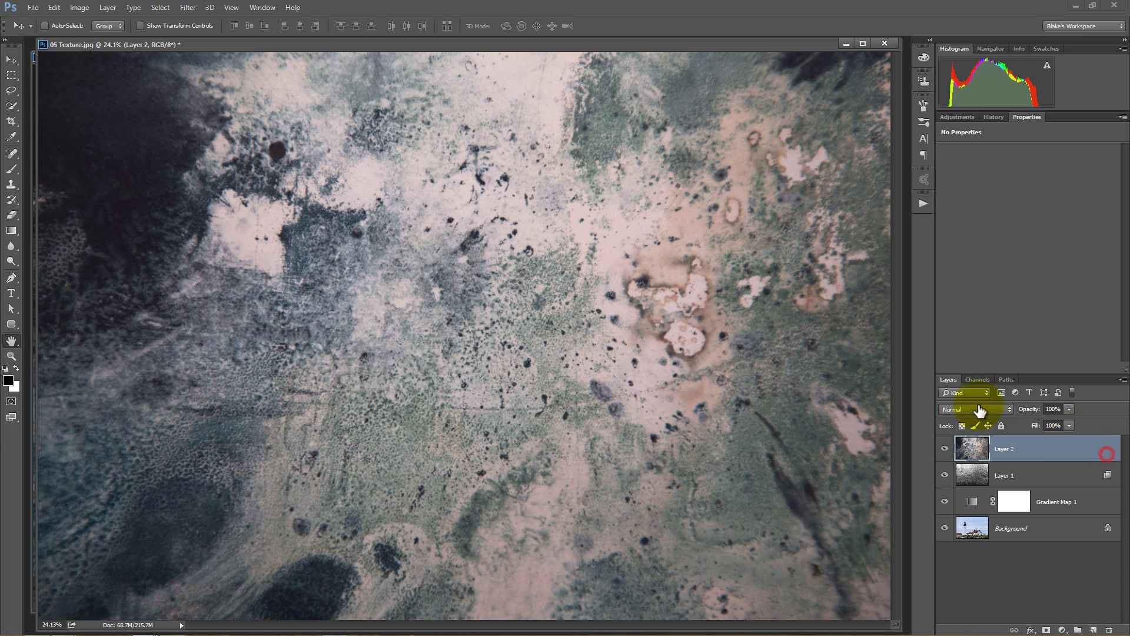
{"action": "left_click_drag", "start_coordinate": [816, 412], "coordinate": [848, 411]}
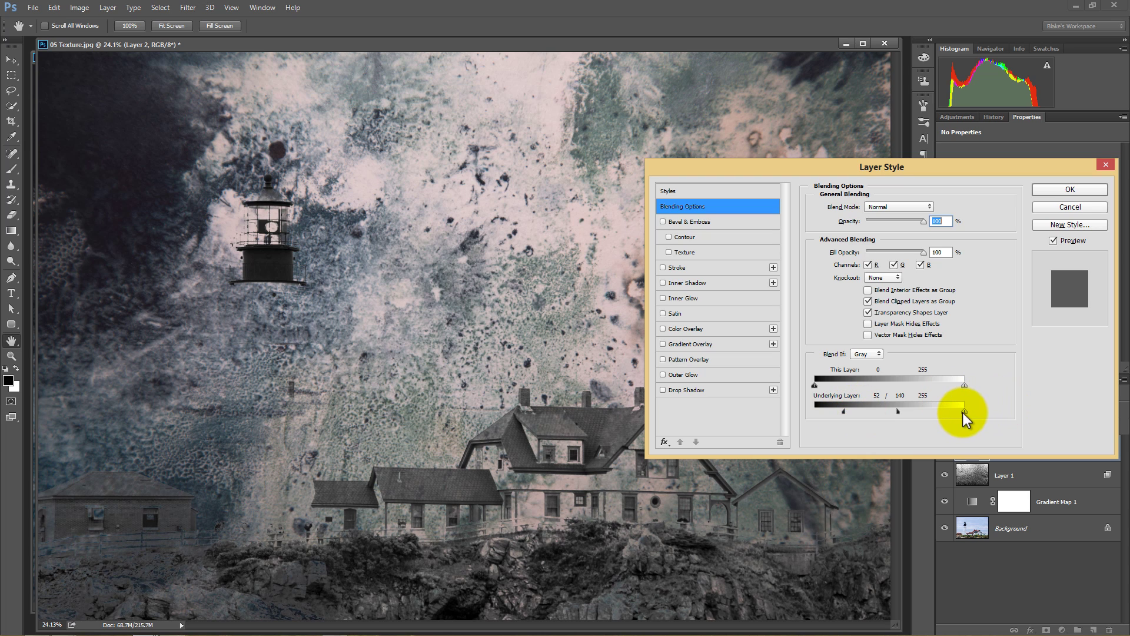
{"action": "mouse_move", "coordinate": [961, 412]}
{"action": "left_mouse_down"}
{"action": "mouse_move", "coordinate": [920, 415]}
{"action": "mouse_move", "coordinate": [945, 413]}
{"action": "left_mouse_up"}
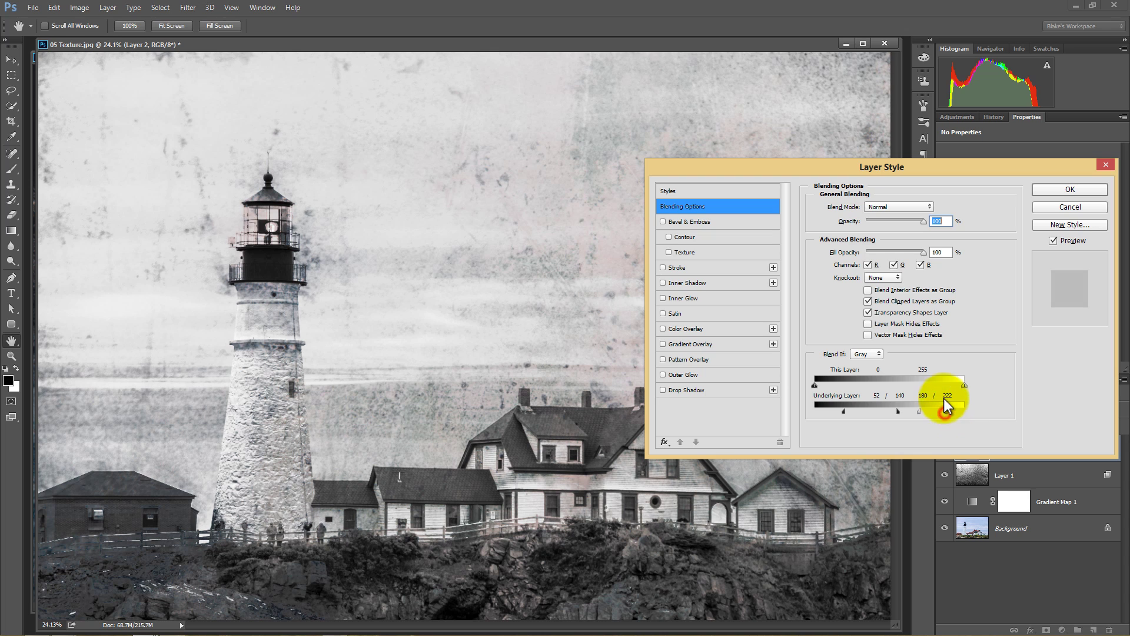
{"action": "left_click", "coordinate": [1056, 193]}
{"action": "key", "text": "v"}
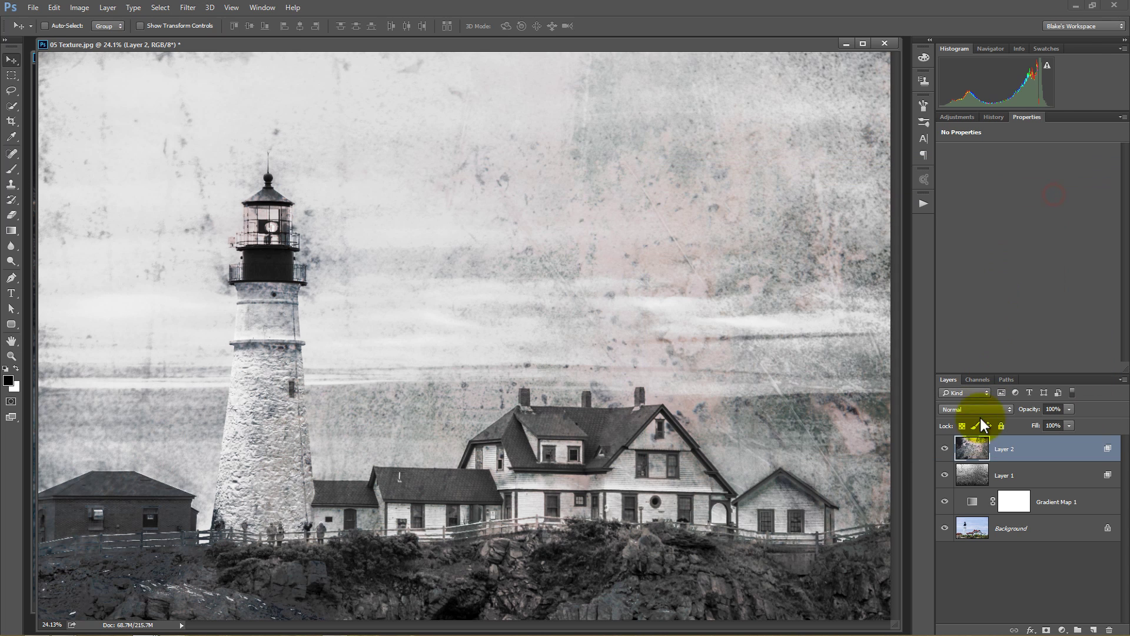
{"action": "left_click_drag", "start_coordinate": [959, 453], "coordinate": [976, 450]}
{"action": "key", "text": "ctrl+shift+u"}
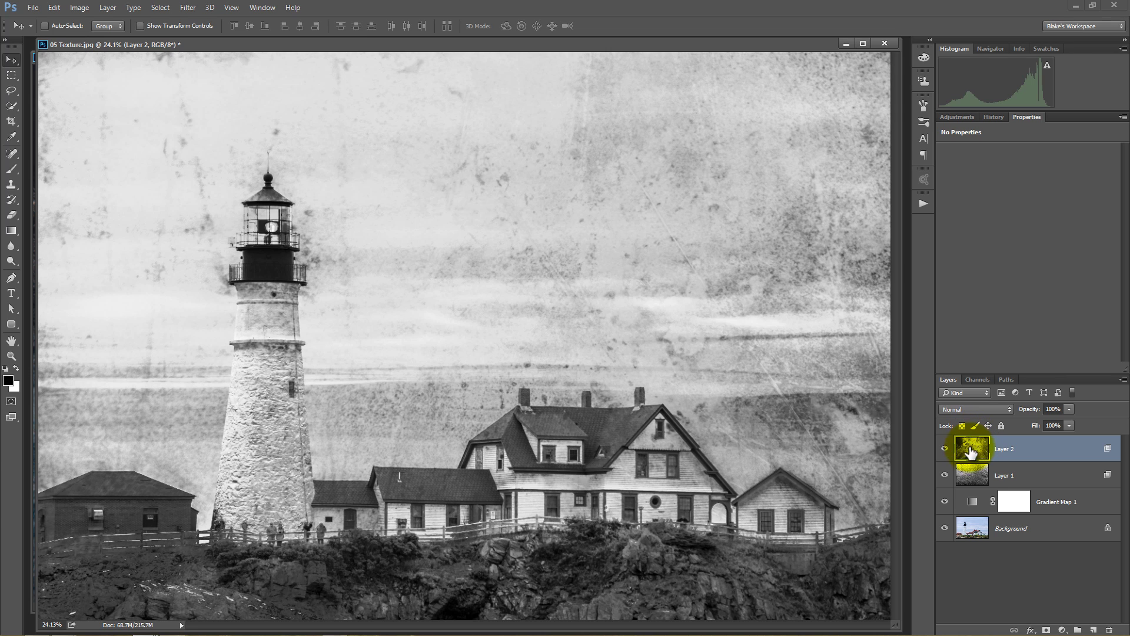
Compare the lighthouse photo with and without the two texture layers and the Gradient Map by toggling their visibility.
{"action": "left_click", "coordinate": [943, 452]}
{"action": "left_click", "coordinate": [945, 475]}
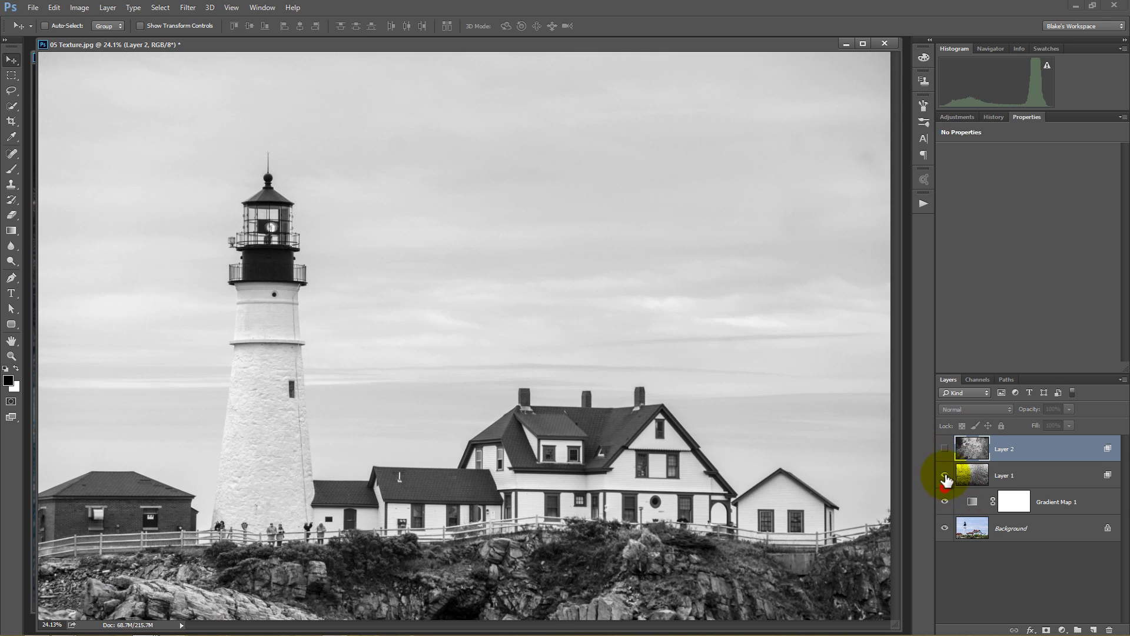
{"action": "left_click", "coordinate": [944, 449]}
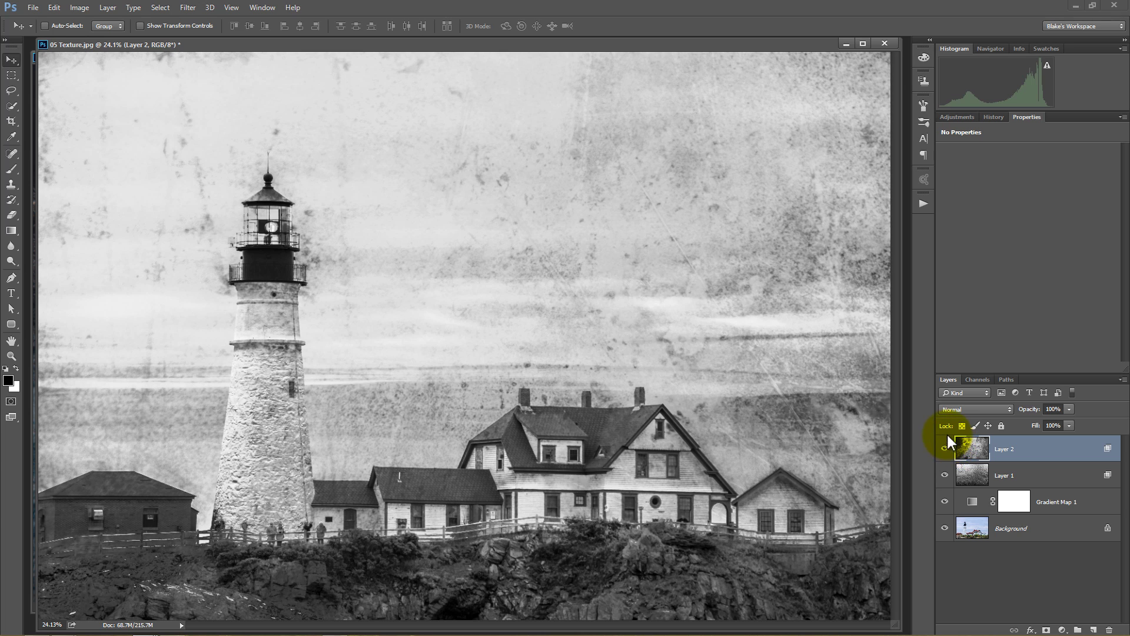
{"action": "left_click", "coordinate": [945, 449]}
{"action": "left_click", "coordinate": [945, 474]}
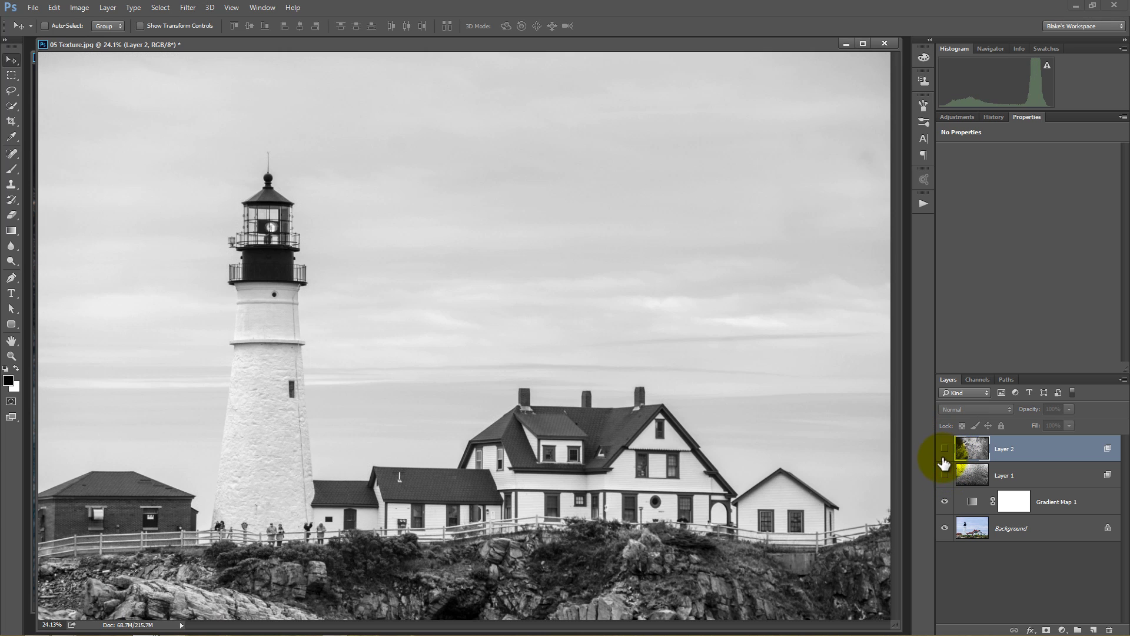
{"action": "left_click", "coordinate": [944, 502]}
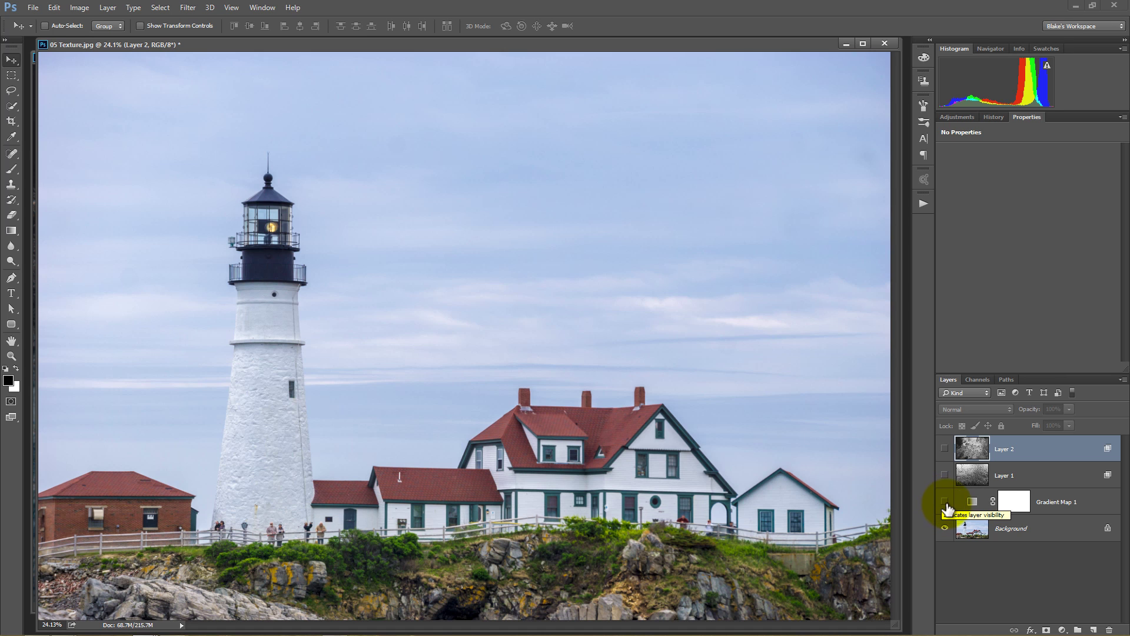
{"action": "left_click_drag", "start_coordinate": [945, 501], "coordinate": [945, 453]}
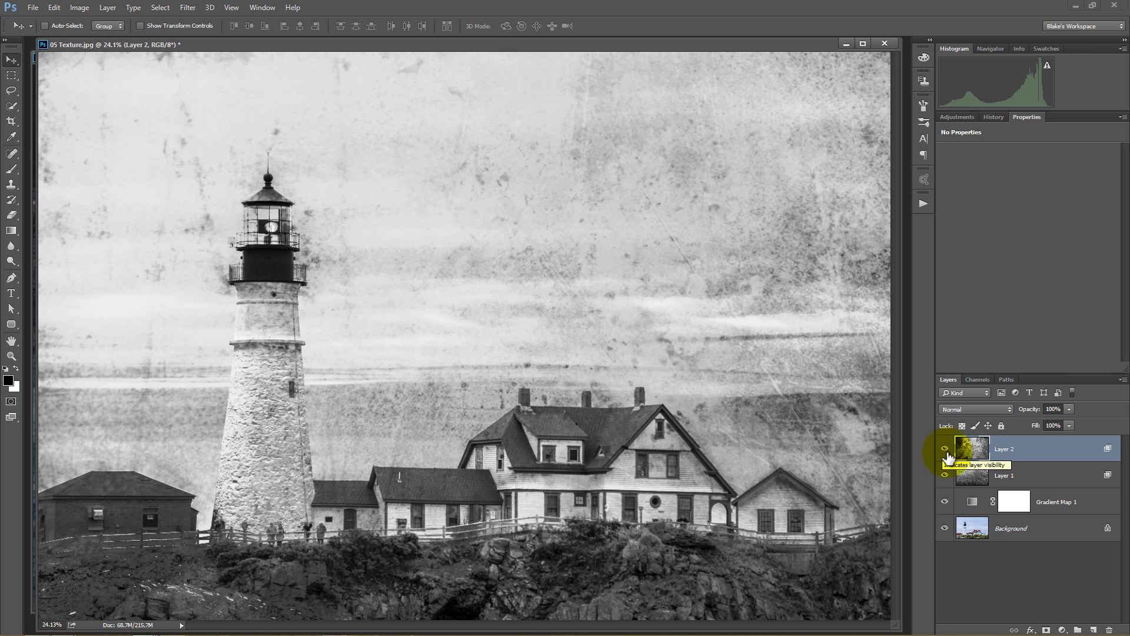
{"action": "left_click_drag", "start_coordinate": [950, 500], "coordinate": [953, 449]}
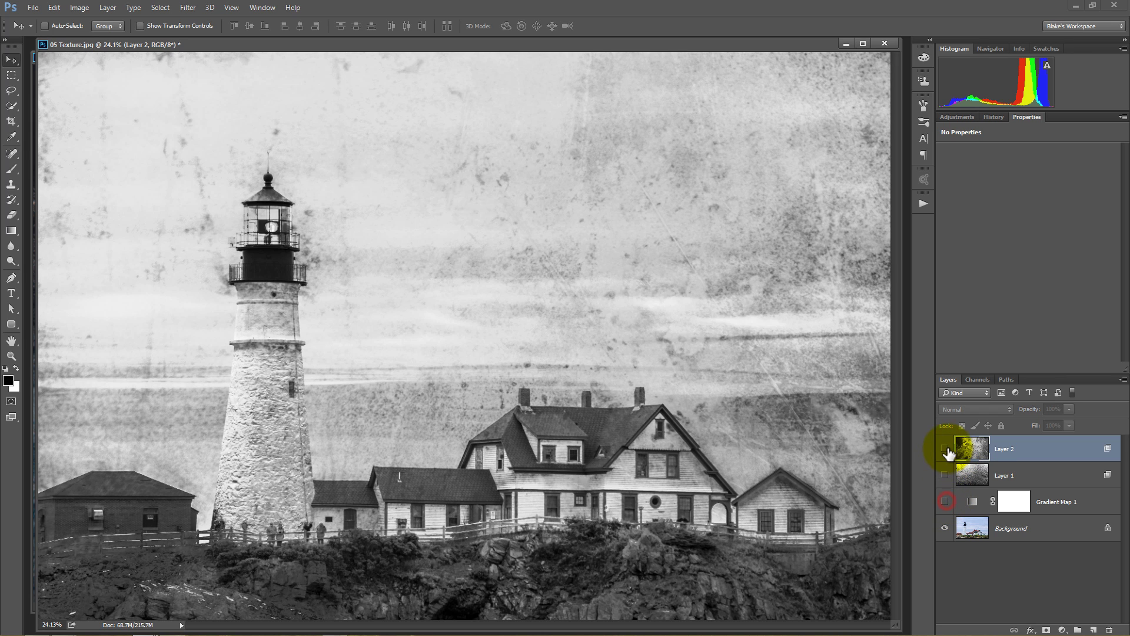
{"action": "left_click_drag", "start_coordinate": [945, 504], "coordinate": [945, 449]}
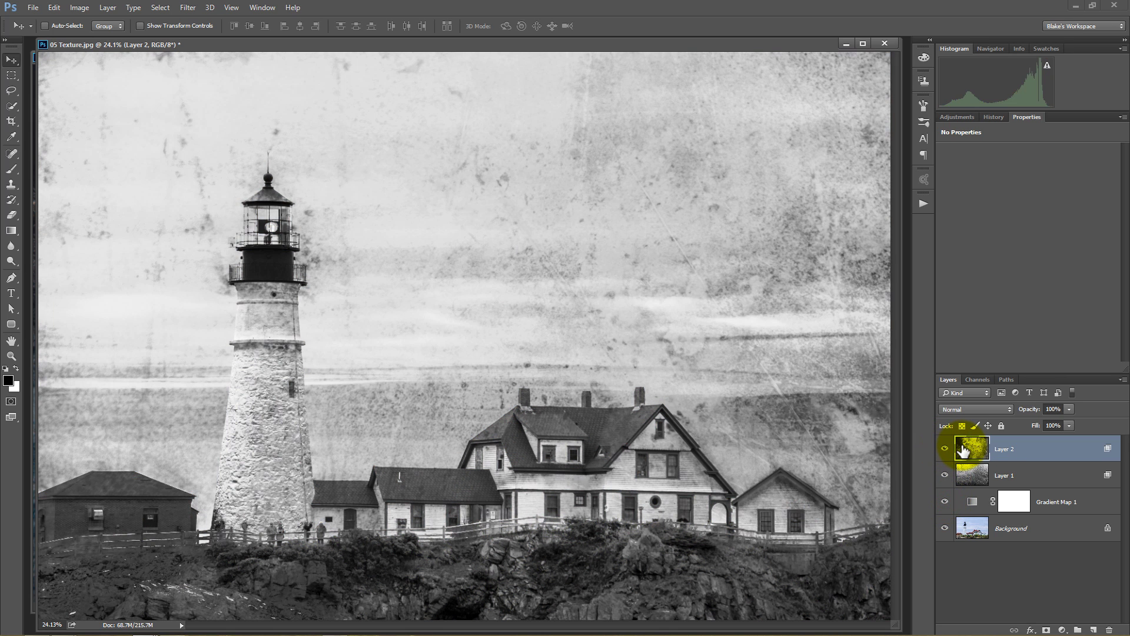